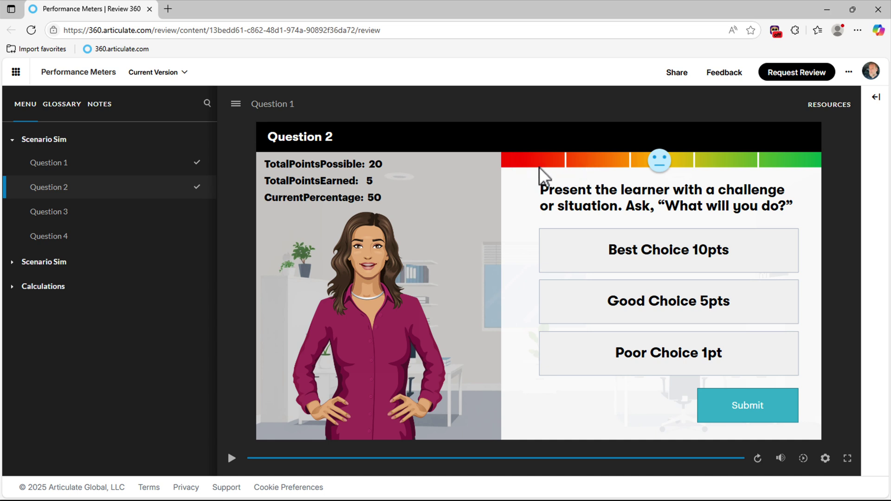
Answer Questions 2–4 with the Best, Good and Poor choices, reaching 21 of 40 points (52.5%).
{"action": "left_click", "coordinate": [636, 253]}
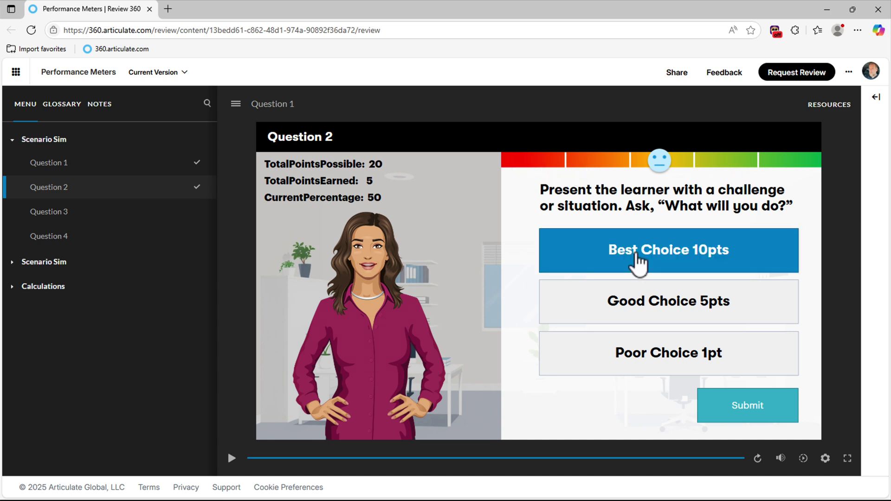
{"action": "left_click", "coordinate": [737, 414]}
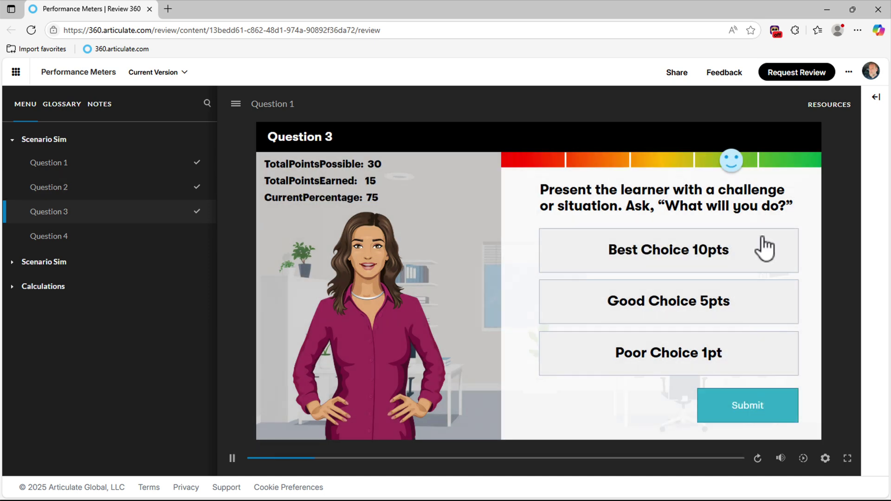
{"action": "left_click", "coordinate": [314, 204]}
{"action": "left_click", "coordinate": [313, 204]}
{"action": "left_click", "coordinate": [586, 302]}
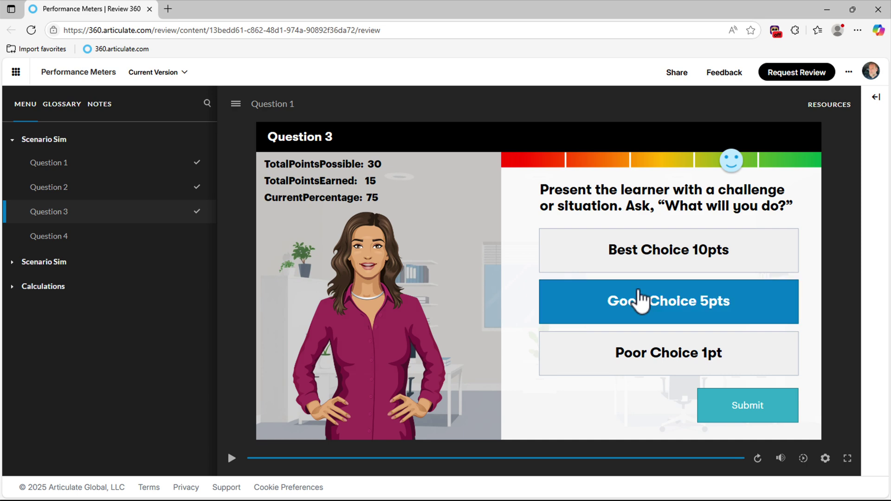
{"action": "left_click", "coordinate": [740, 415]}
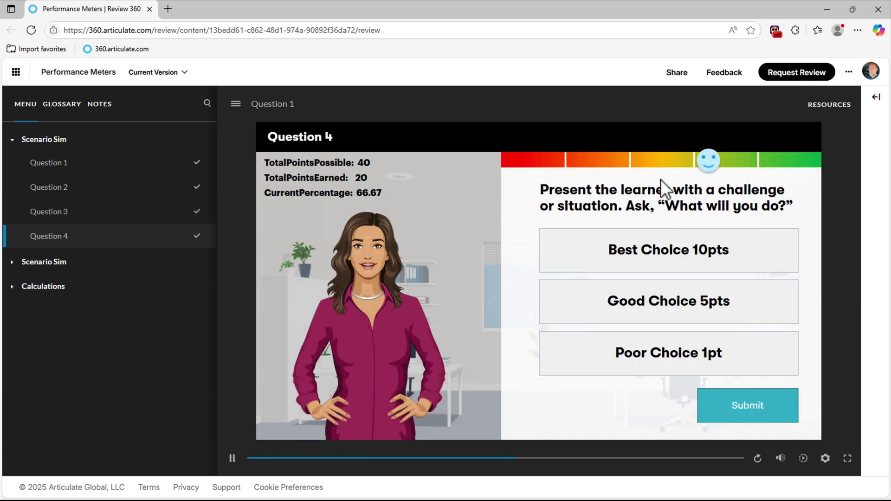
{"action": "left_click", "coordinate": [681, 366]}
{"action": "left_click", "coordinate": [755, 407]}
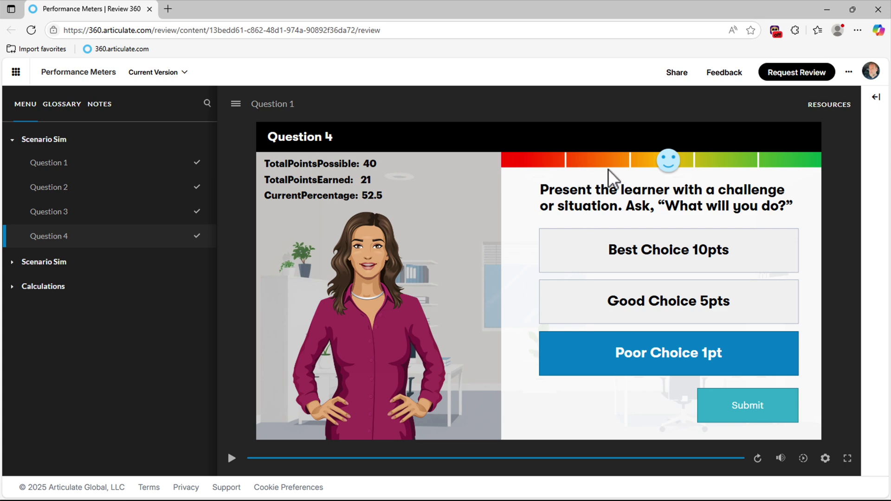
Collapse the first Scenario Sim and open Question 1 of the second, reloading the review page once.
{"action": "left_click", "coordinate": [14, 145]}
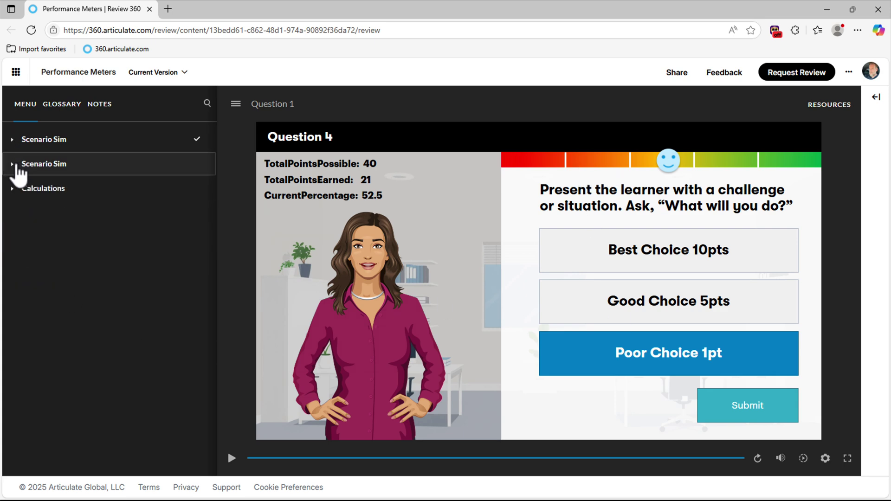
{"action": "left_click", "coordinate": [18, 164]}
{"action": "left_click", "coordinate": [37, 190]}
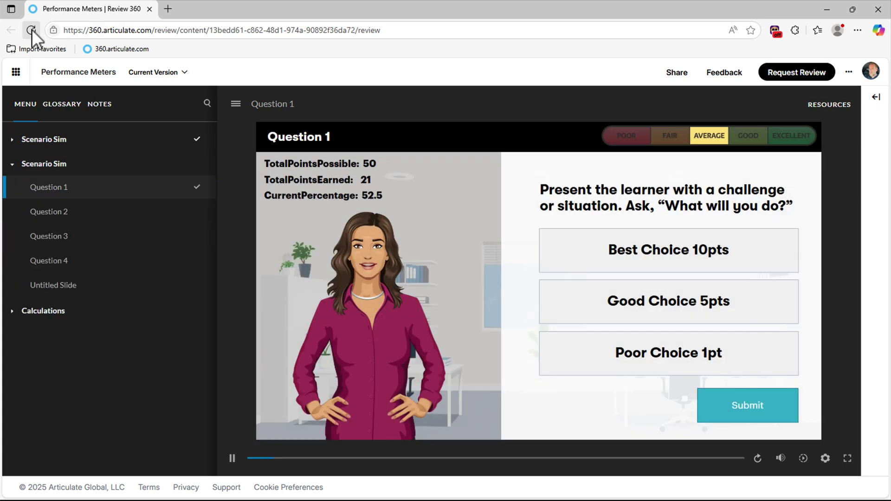
{"action": "left_click", "coordinate": [31, 29]}
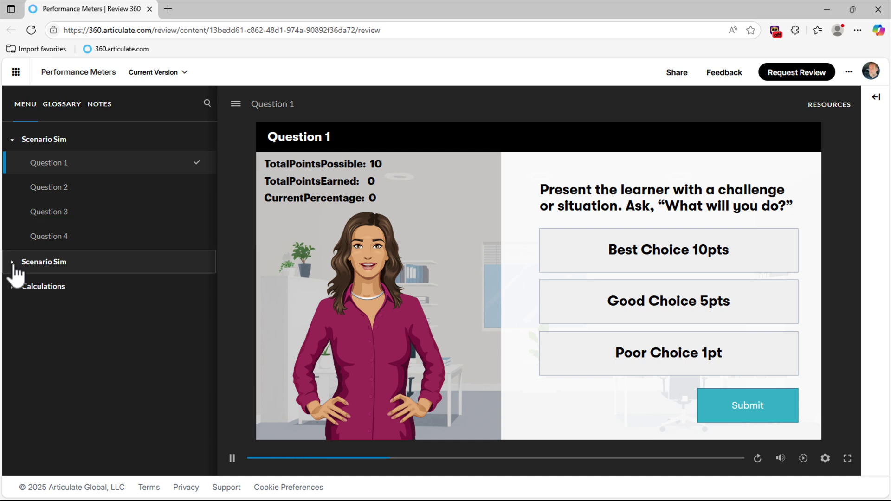
{"action": "left_click", "coordinate": [14, 262]}
{"action": "left_click", "coordinate": [52, 284]}
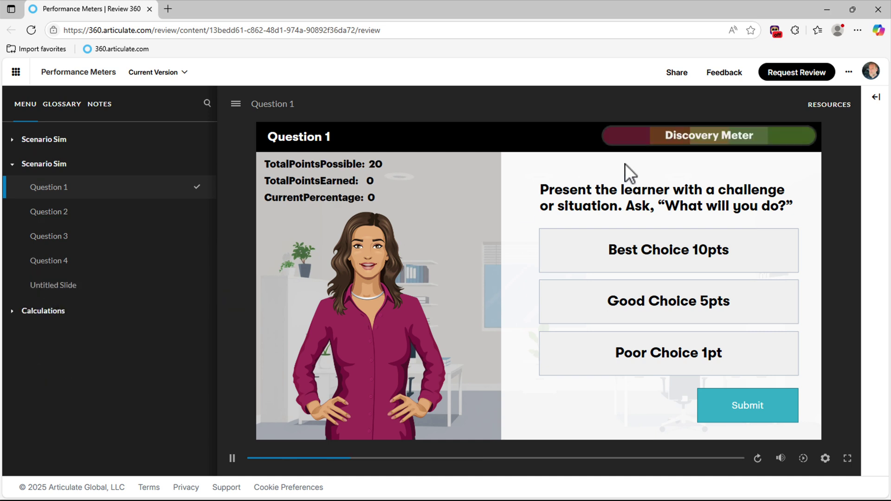
Answer Questions 1–3 with the Best, Good and Poor choices, then minimize the browser.
{"action": "left_click", "coordinate": [694, 248]}
{"action": "left_click", "coordinate": [738, 416]}
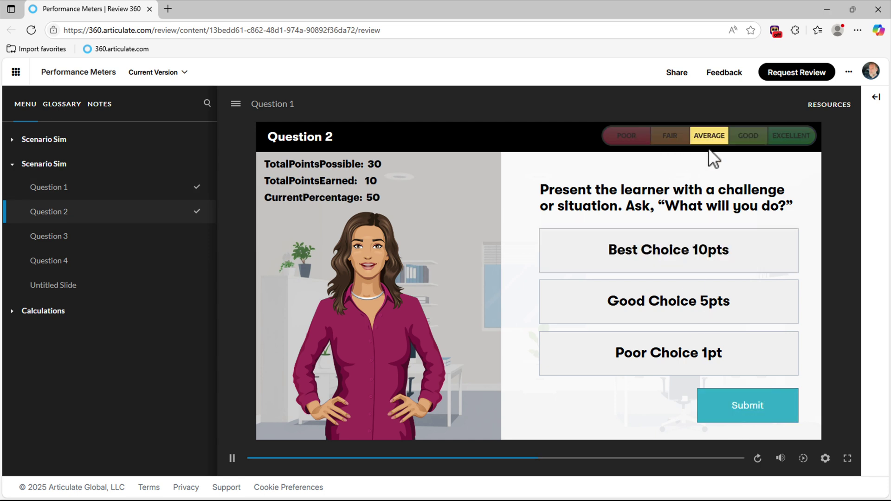
{"action": "left_click", "coordinate": [709, 299]}
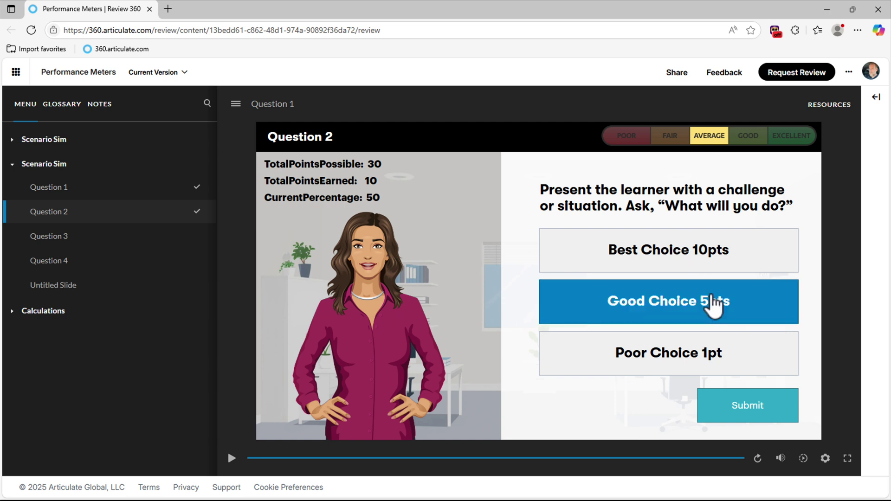
{"action": "left_click", "coordinate": [726, 427]}
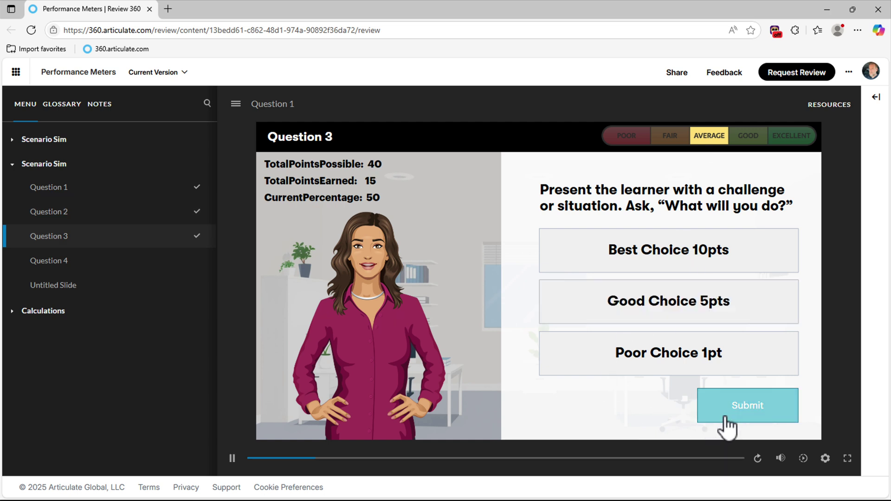
{"action": "left_click", "coordinate": [673, 369]}
{"action": "left_click", "coordinate": [753, 410]}
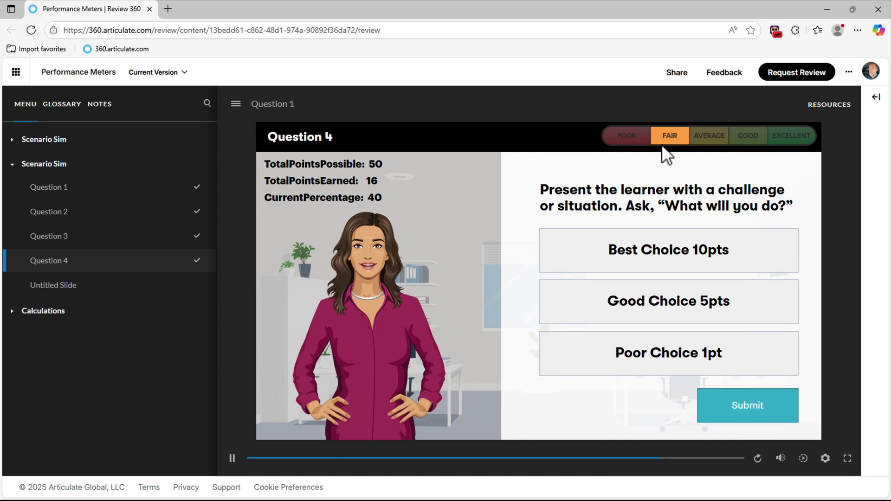
{"action": "left_click", "coordinate": [827, 11]}
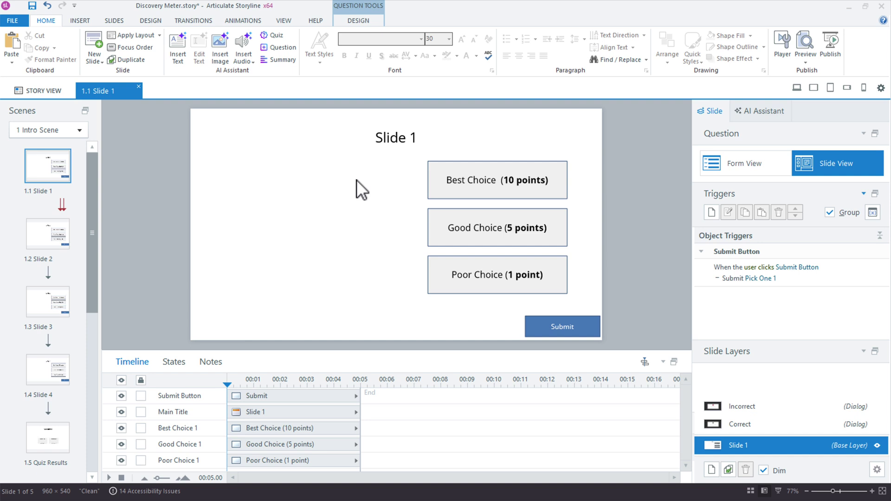
Check the question's Form View, return to Slide View, and open the 1.5 Quiz Results slide.
{"action": "left_click", "coordinate": [753, 164]}
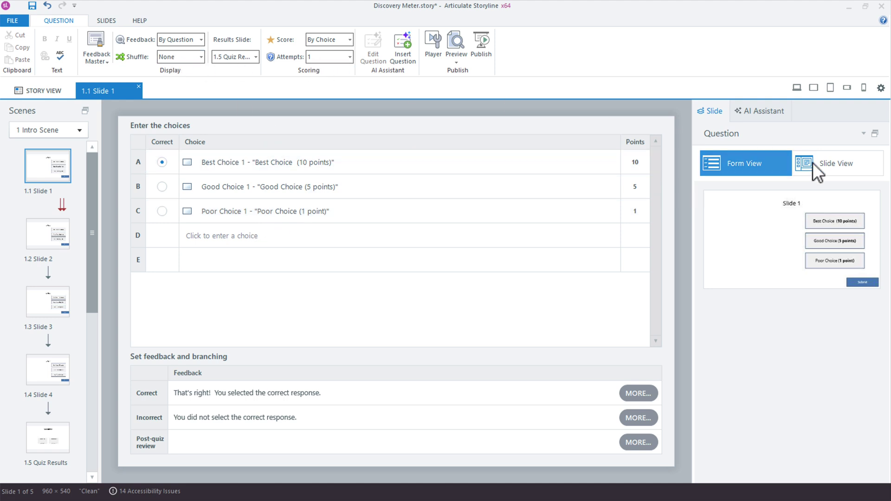
{"action": "left_click", "coordinate": [834, 166]}
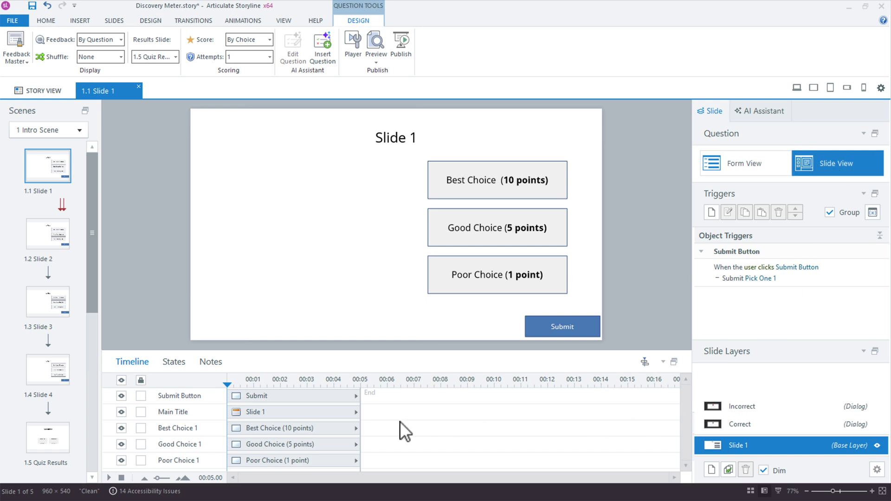
{"action": "left_click", "coordinate": [51, 443]}
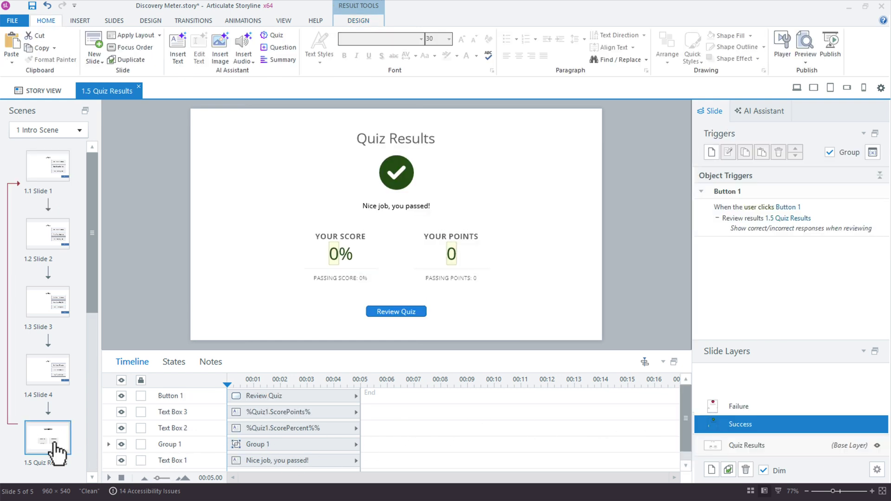
Copy the %Quiz1.ScorePercent% text box from Quiz Results onto Slide 1's top-left corner.
{"action": "right_click", "coordinate": [336, 259]}
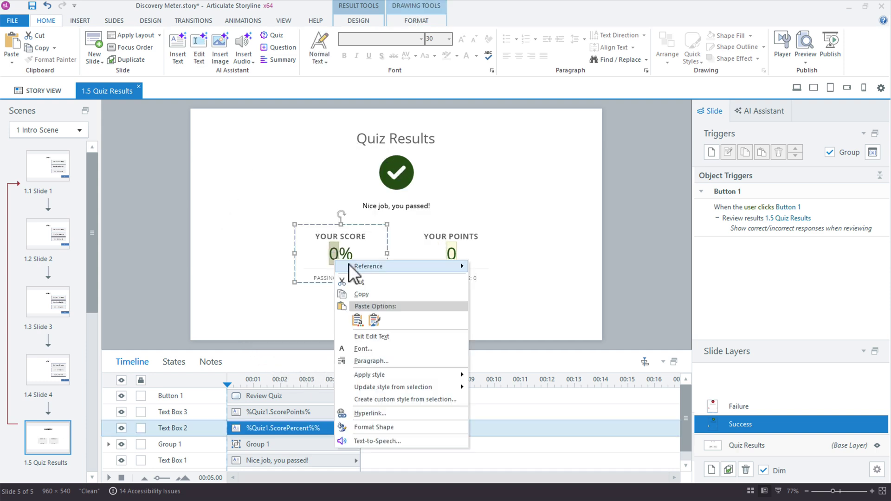
{"action": "mouse_move", "coordinate": [349, 263]}
{"action": "mouse_move", "coordinate": [510, 280]}
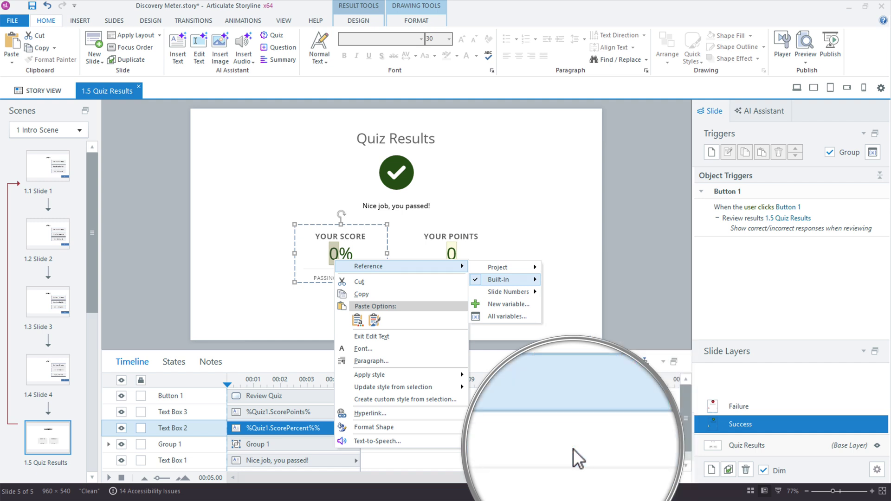
{"action": "left_click", "coordinate": [610, 291]}
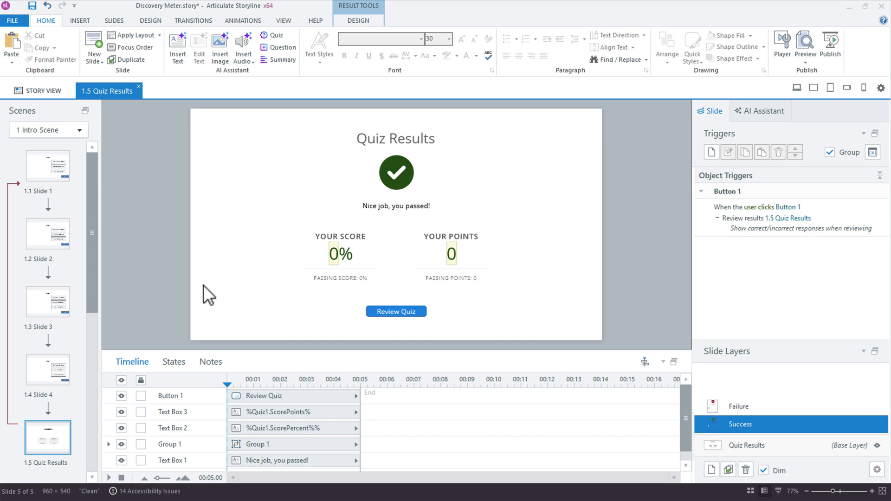
{"action": "left_click", "coordinate": [348, 281]}
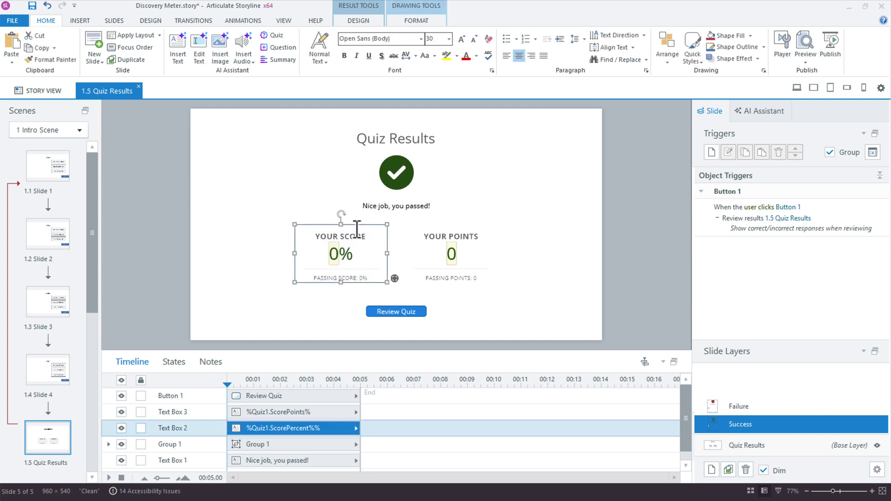
{"action": "left_click", "coordinate": [60, 175]}
{"action": "key", "text": "ctrl+v"}
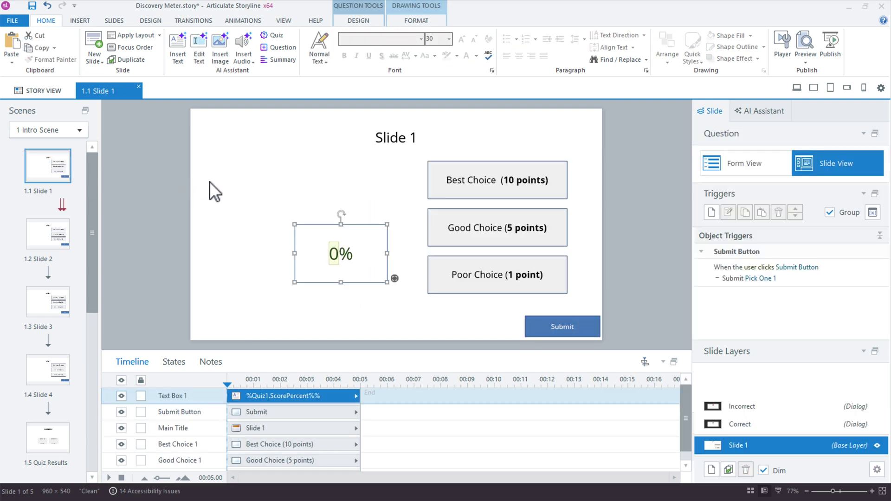
{"action": "left_click_drag", "start_coordinate": [320, 225], "coordinate": [237, 141]}
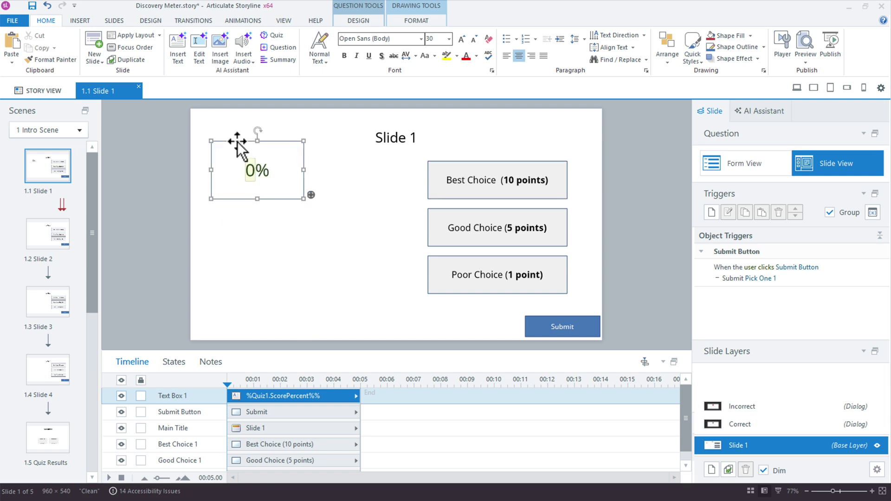
Paste the score text box onto Slides 2 through 4 and check the copies.
{"action": "left_click", "coordinate": [56, 234]}
{"action": "left_click", "coordinate": [54, 362], "text": "shift"}
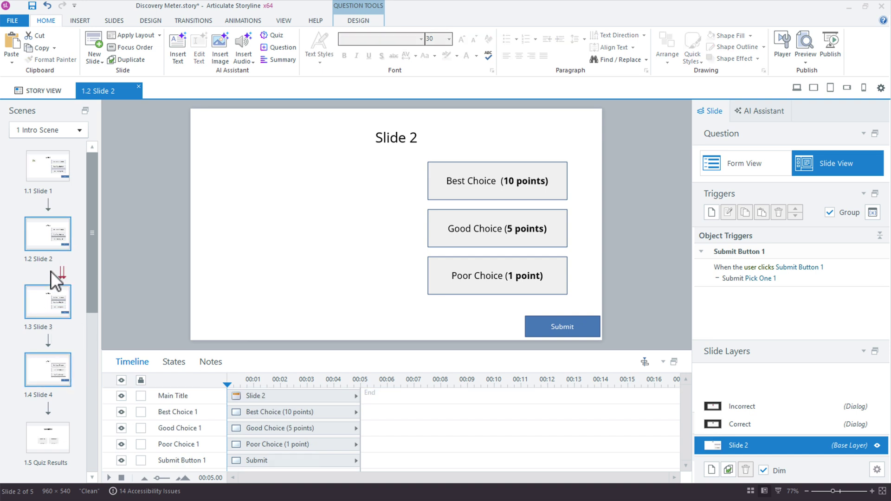
{"action": "key", "text": "ctrl+v"}
{"action": "left_click", "coordinate": [149, 267]}
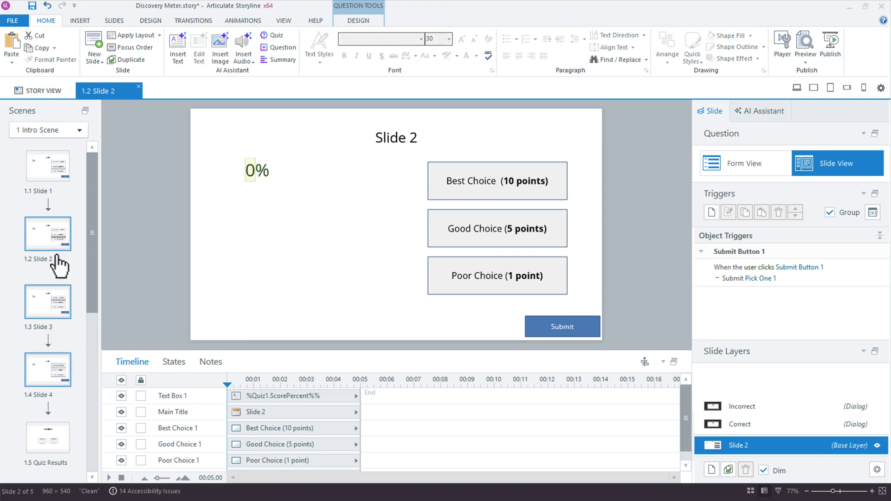
{"action": "left_click", "coordinate": [60, 303]}
{"action": "left_click", "coordinate": [48, 367]}
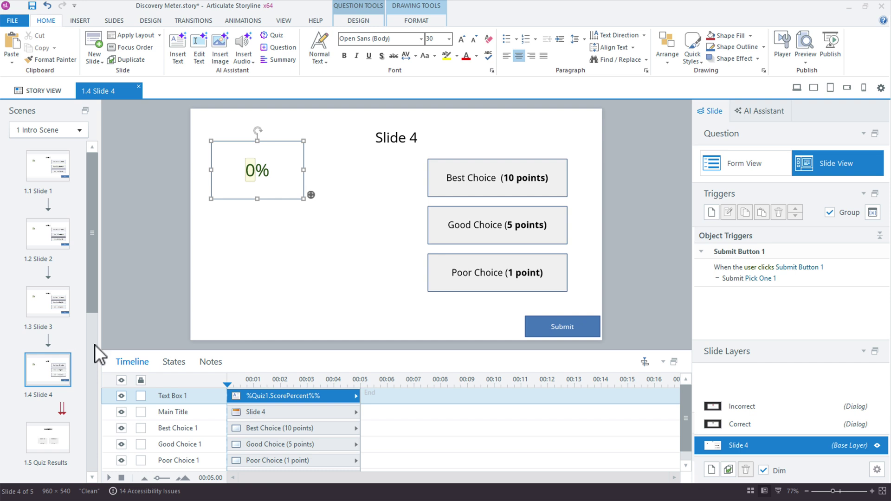
Preview the quiz, submitting Best Choice on Slides 1 and 2 to see the score reach 50%.
{"action": "left_click", "coordinate": [804, 45]}
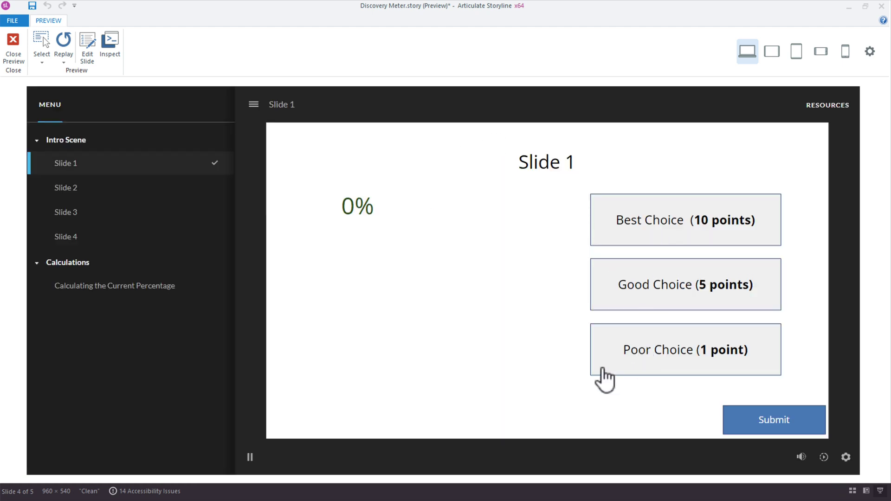
{"action": "left_click", "coordinate": [621, 246]}
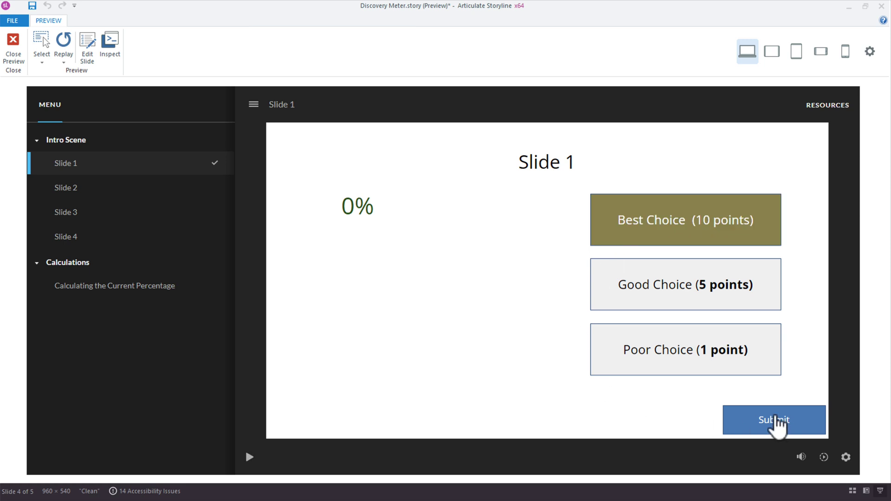
{"action": "left_click", "coordinate": [770, 419]}
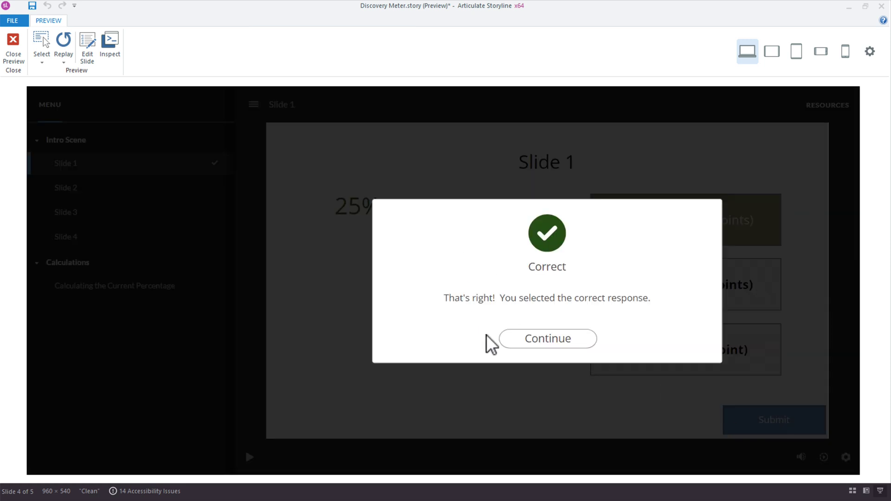
{"action": "left_click", "coordinate": [544, 341]}
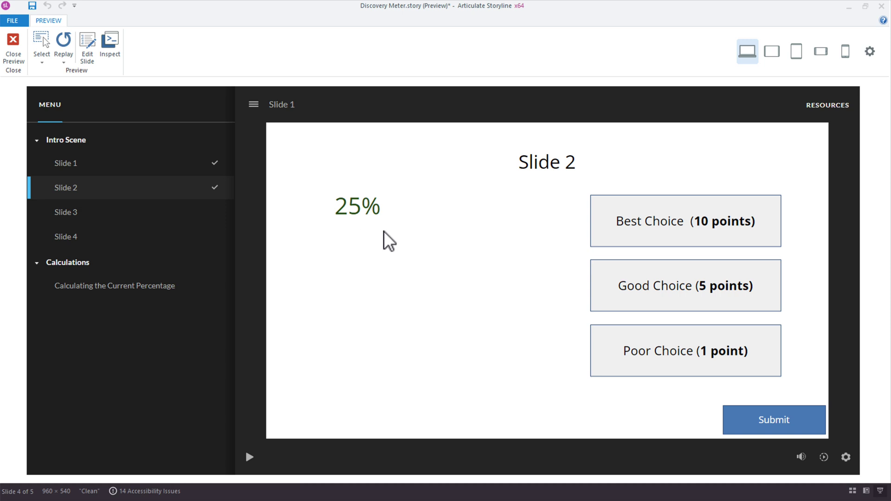
{"action": "left_click", "coordinate": [683, 225]}
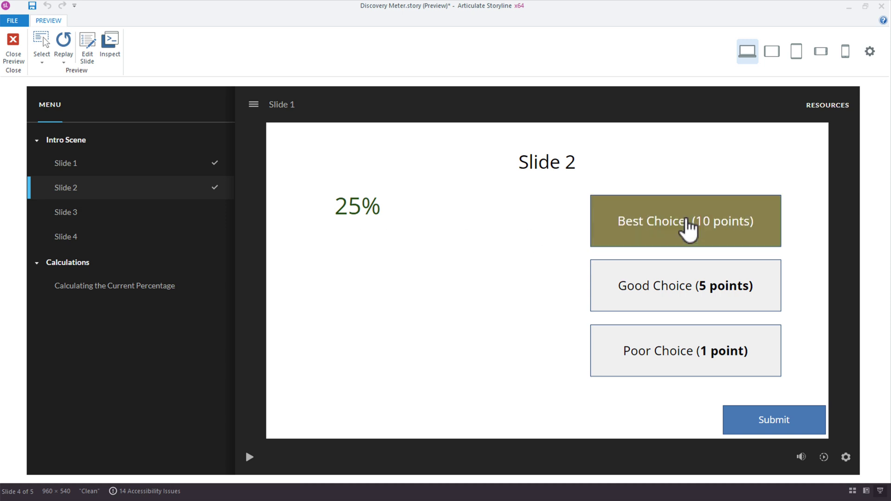
{"action": "left_click", "coordinate": [777, 421]}
{"action": "left_click", "coordinate": [548, 341]}
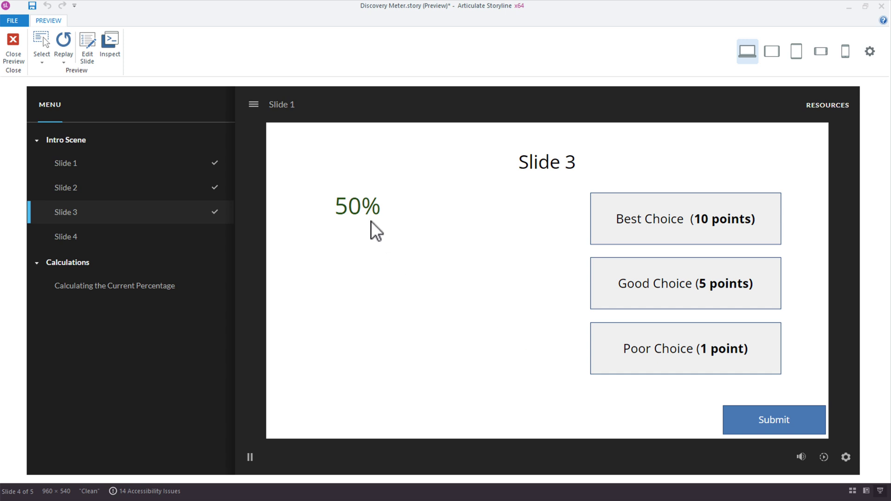
Close the preview and delete the 0% text box from Slides 2 and 3.
{"action": "key", "text": "Escape"}
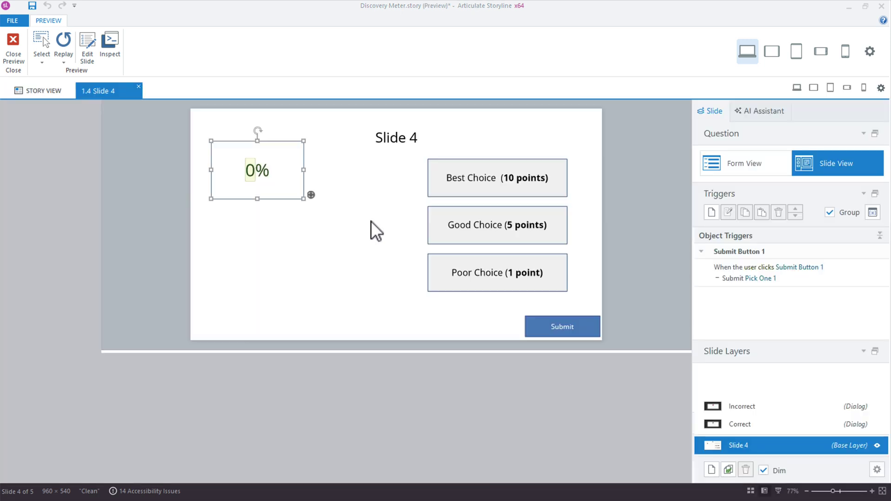
{"action": "left_click", "coordinate": [226, 200]}
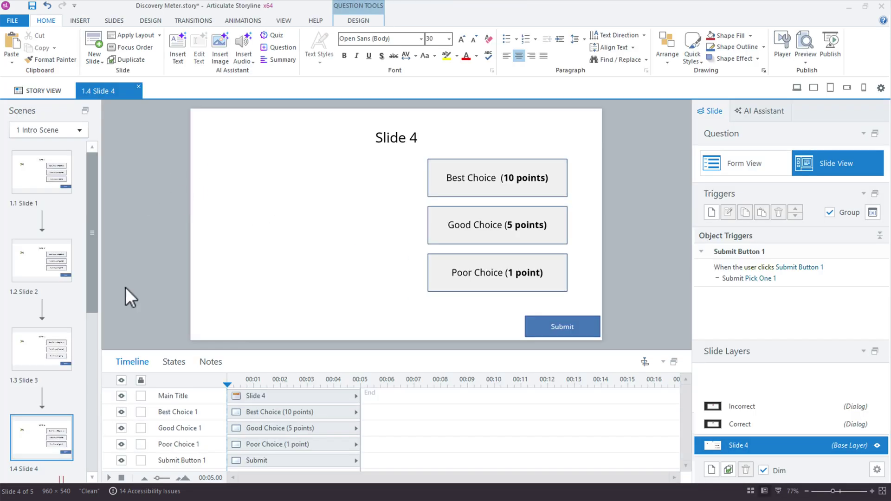
{"action": "left_click", "coordinate": [42, 260]}
{"action": "left_click_drag", "start_coordinate": [192, 134], "coordinate": [352, 246]}
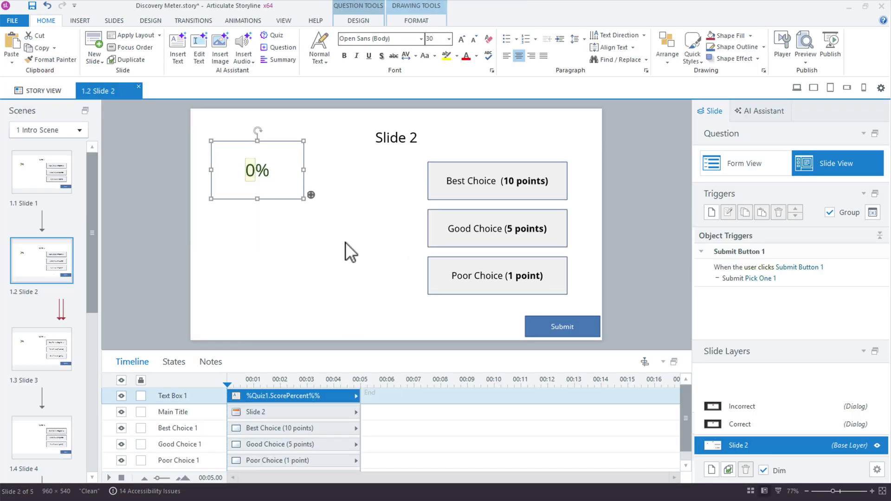
{"action": "key", "text": "Delete"}
{"action": "left_click", "coordinate": [74, 343]}
{"action": "left_click_drag", "start_coordinate": [176, 141], "coordinate": [330, 253]}
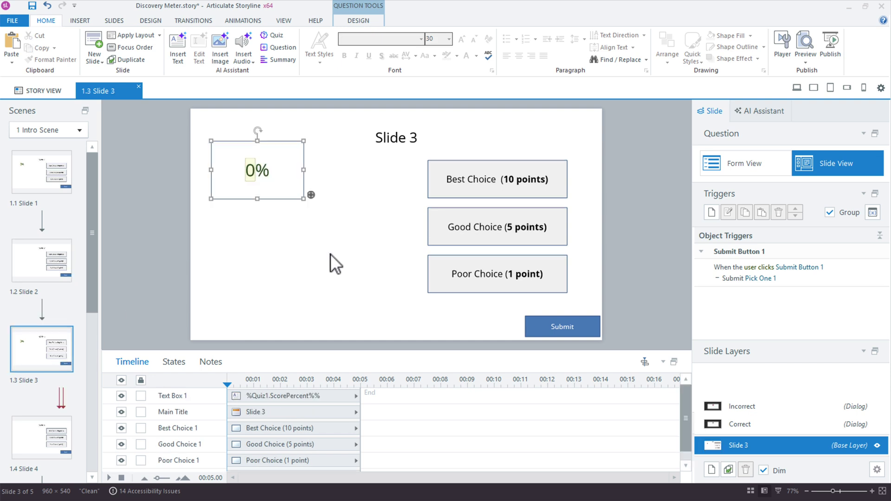
{"action": "key", "text": "Delete"}
Check Slide 4, then delete the 0% text box from Slide 1.
{"action": "left_click", "coordinate": [28, 438]}
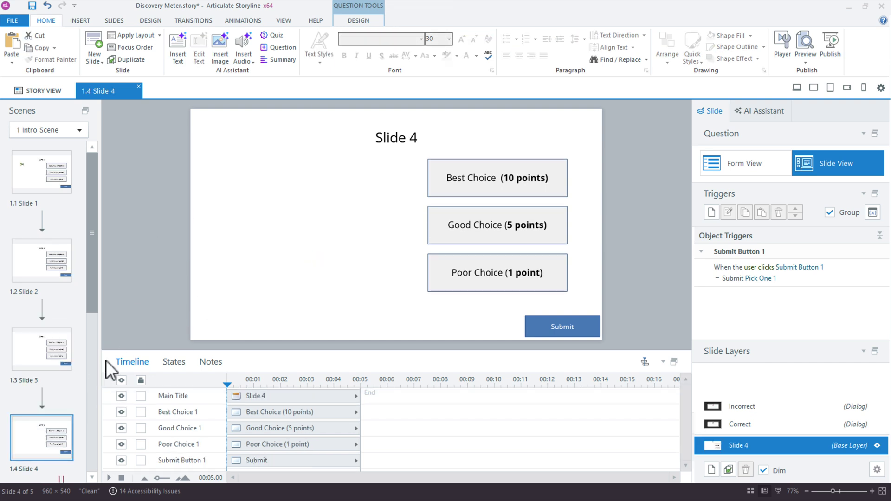
{"action": "left_click", "coordinate": [44, 352]}
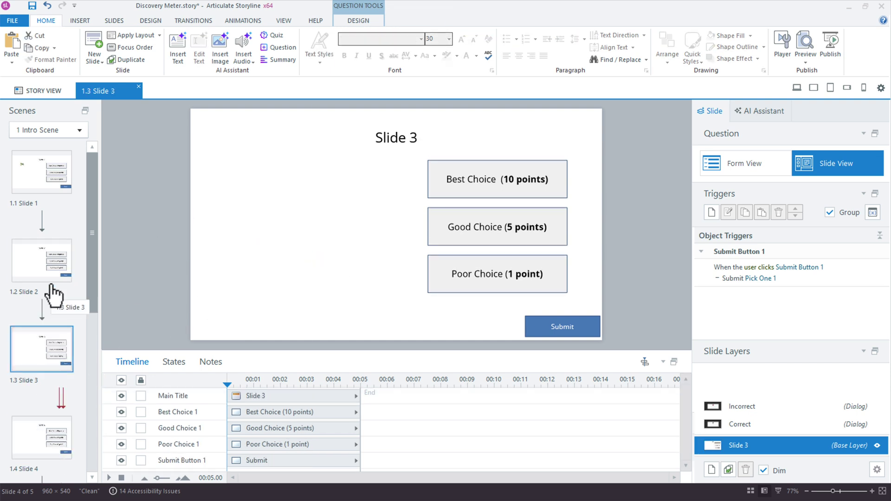
{"action": "left_click", "coordinate": [51, 271]}
{"action": "left_click", "coordinate": [40, 186]}
{"action": "left_click_drag", "start_coordinate": [188, 117], "coordinate": [386, 289]}
{"action": "key", "text": "Delete"}
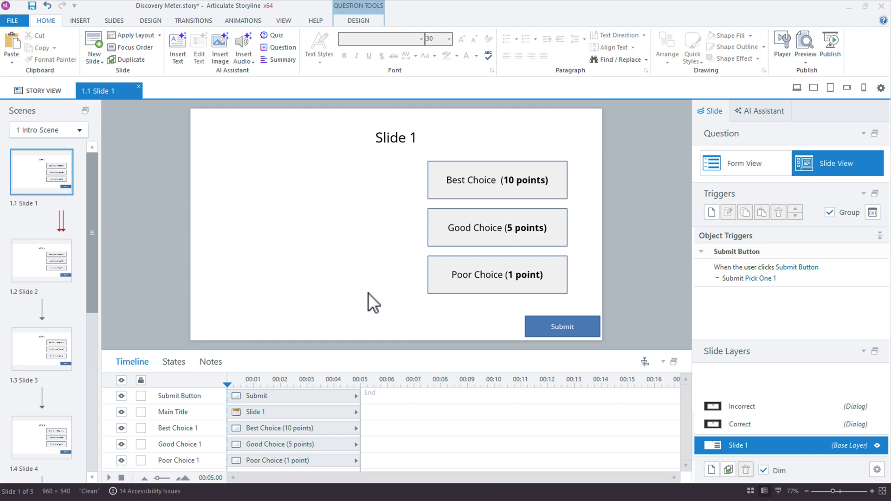
Set Slide 1's question Feedback to None in Form View, then return to Slide View.
{"action": "left_click", "coordinate": [736, 165]}
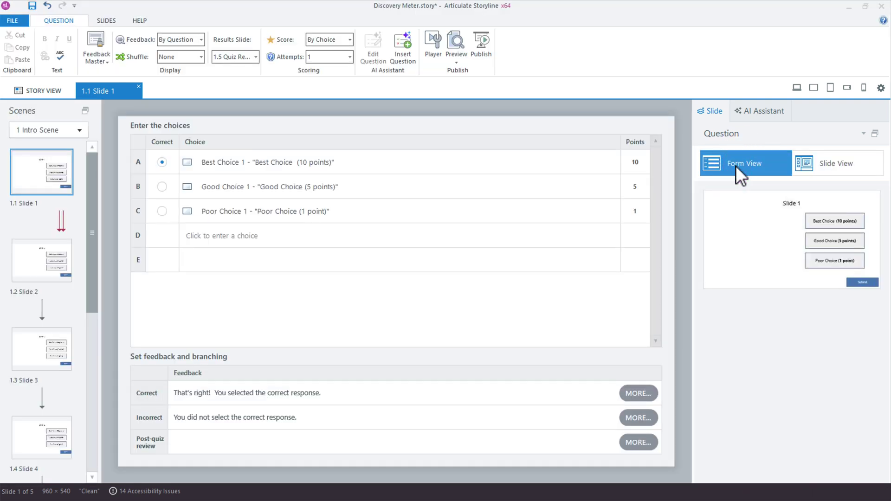
{"action": "left_click", "coordinate": [181, 41]}
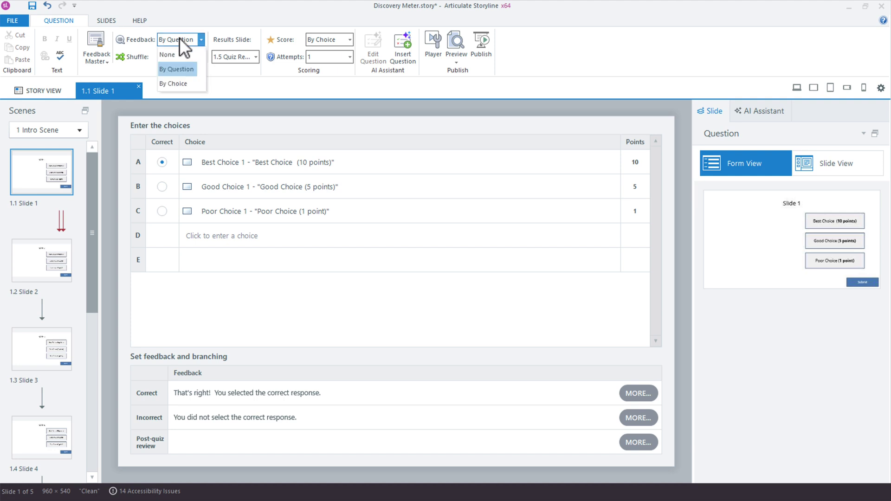
{"action": "left_click", "coordinate": [176, 57]}
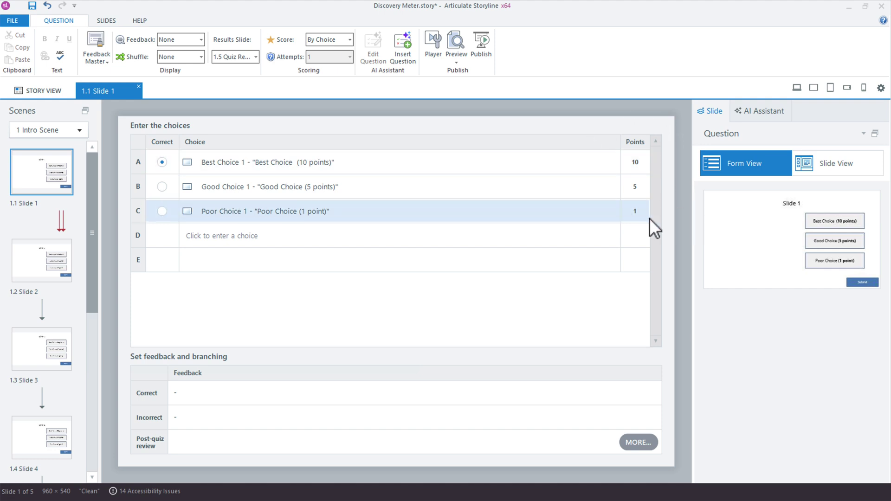
{"action": "left_click", "coordinate": [816, 166]}
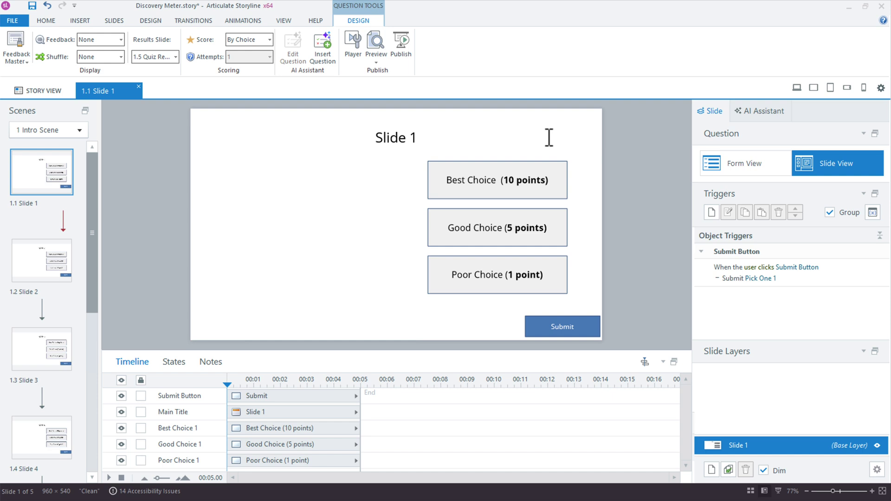
Delete Slides 2 through 4, confirming the deletion, and return to Slide 1.
{"action": "left_click", "coordinate": [42, 284]}
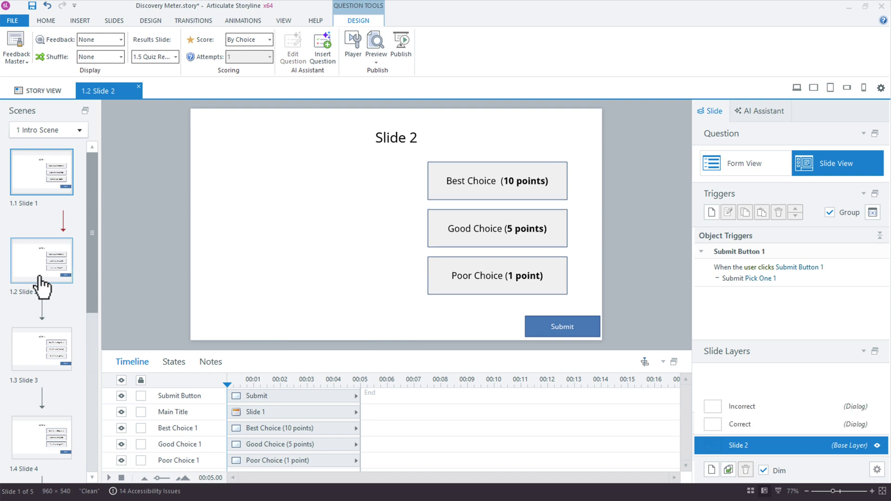
{"action": "scroll", "coordinate": [41, 284], "scroll_direction": "down", "scroll_amount": 3}
{"action": "left_click", "coordinate": [41, 312], "text": "shift"}
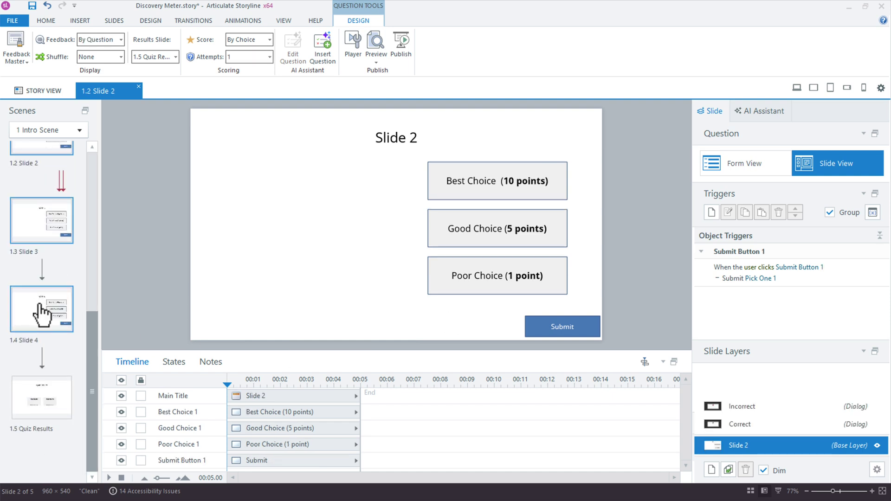
{"action": "key", "text": "Delete"}
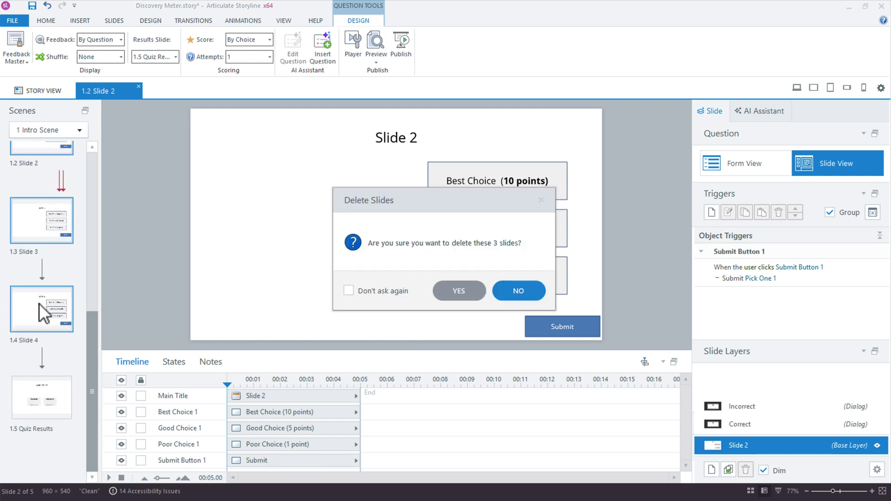
{"action": "left_click", "coordinate": [458, 290]}
{"action": "left_click", "coordinate": [37, 181]}
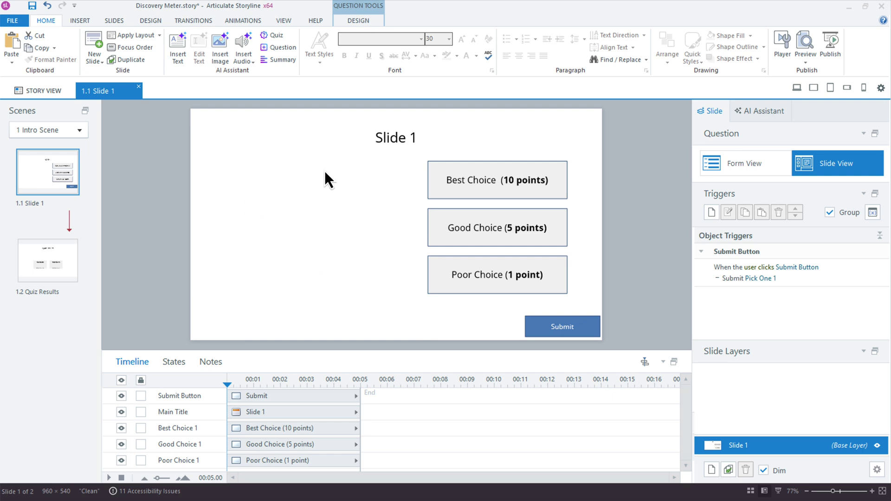
{"action": "left_click", "coordinate": [55, 96]}
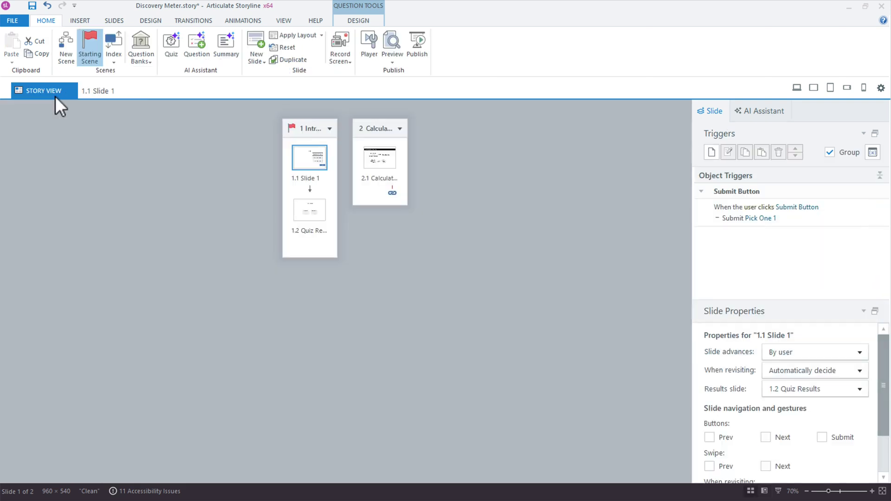
{"action": "double_click", "coordinate": [371, 163]}
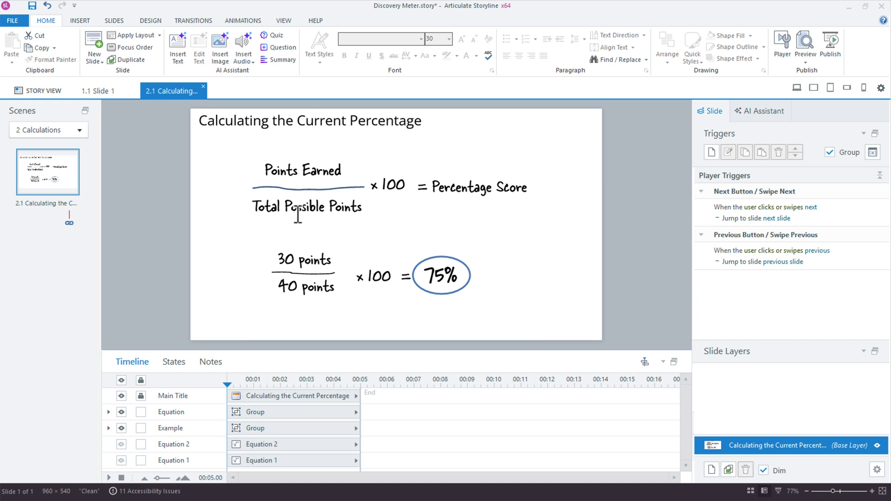
{"action": "left_click", "coordinate": [315, 169]}
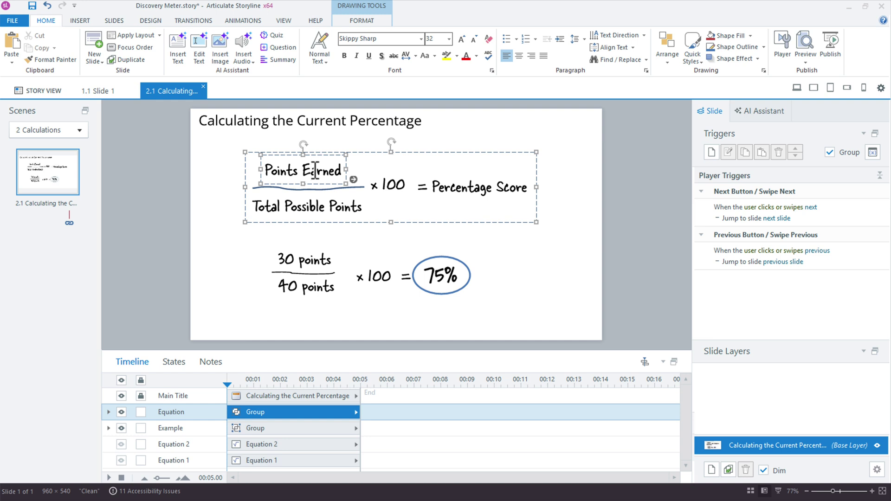
{"action": "left_click", "coordinate": [316, 204]}
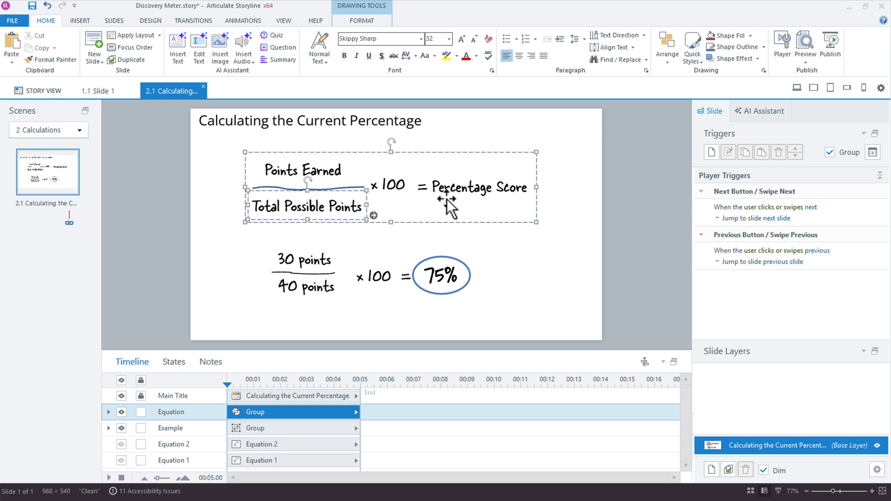
{"action": "left_click", "coordinate": [454, 189]}
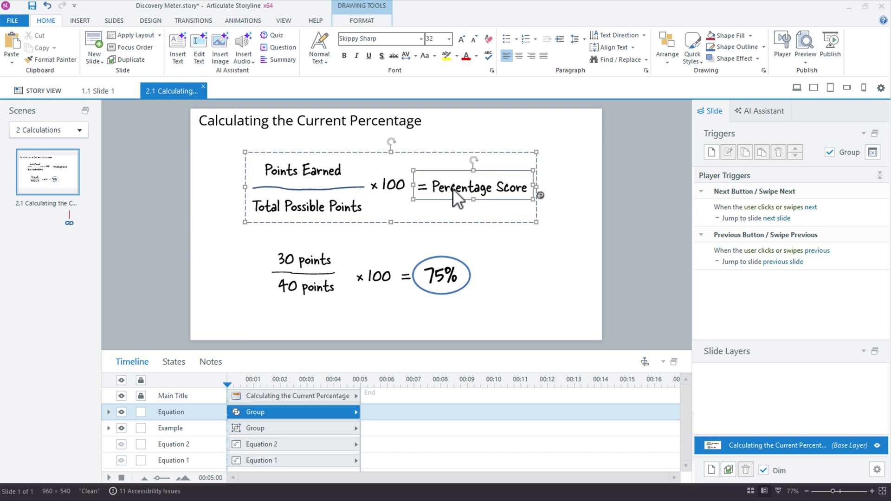
{"action": "left_click", "coordinate": [453, 190]}
{"action": "left_click", "coordinate": [104, 92]}
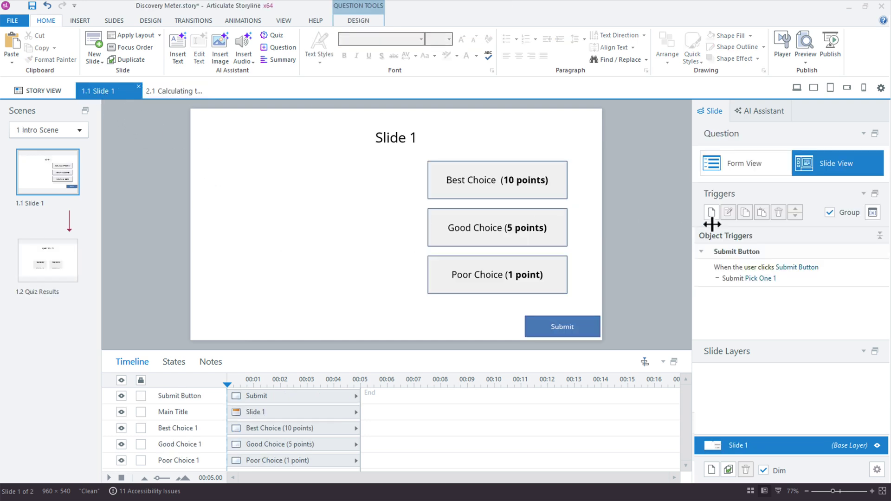
Review the project variables and show the Values 1 points readout on the slide master.
{"action": "left_click", "coordinate": [872, 212]}
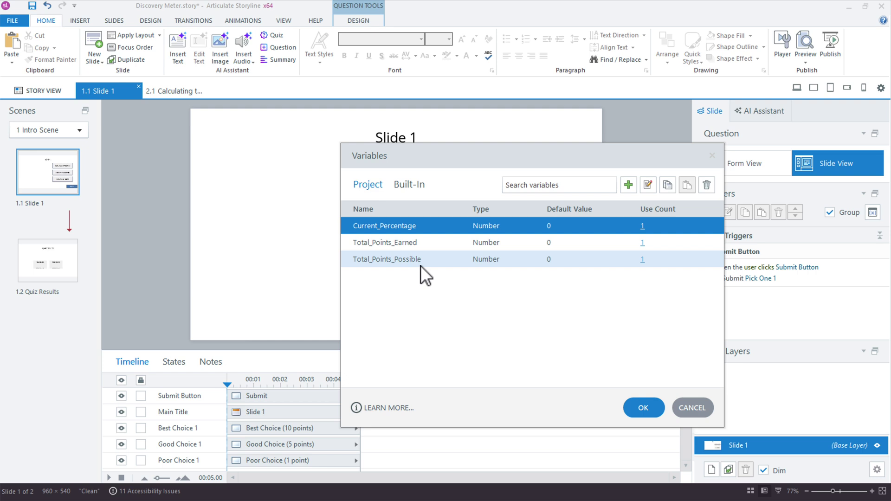
{"action": "left_click", "coordinate": [686, 407]}
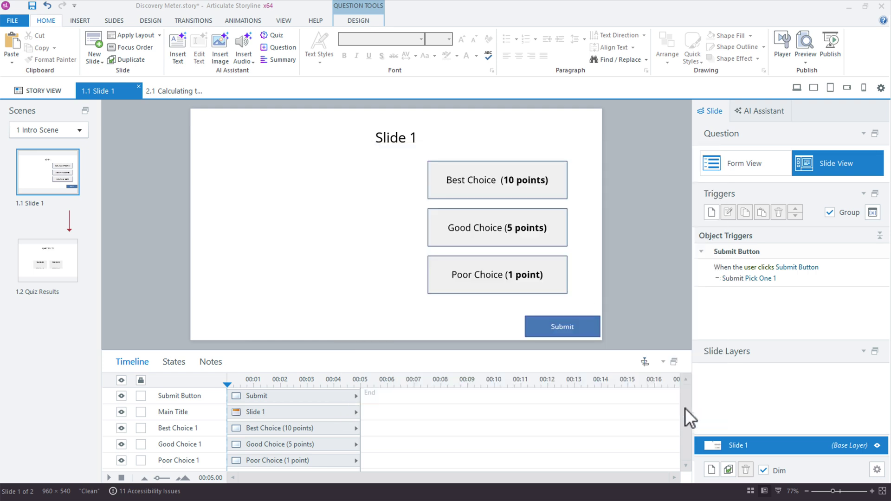
{"action": "left_click", "coordinate": [286, 25]}
{"action": "left_click", "coordinate": [51, 35]}
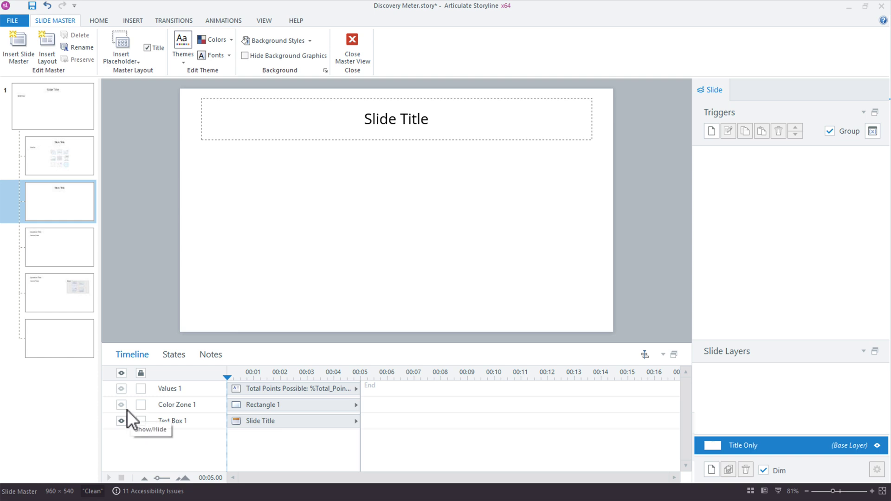
{"action": "left_click", "coordinate": [121, 388]}
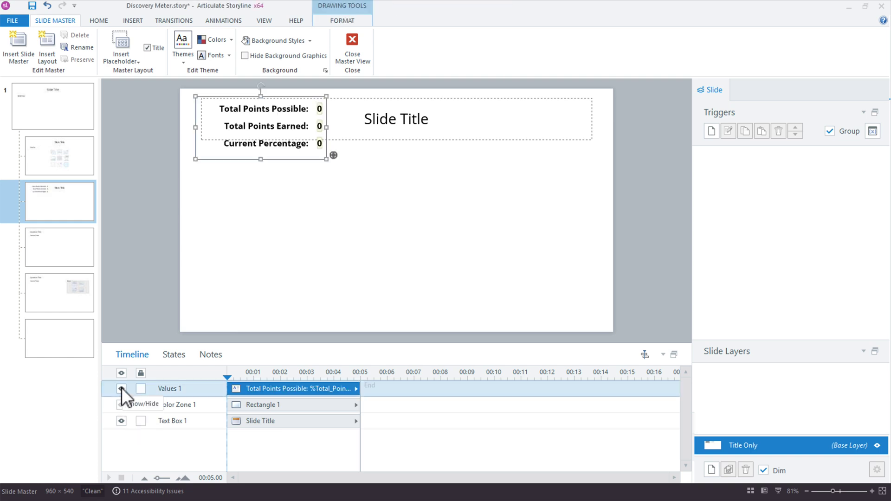
{"action": "left_click", "coordinate": [357, 40]}
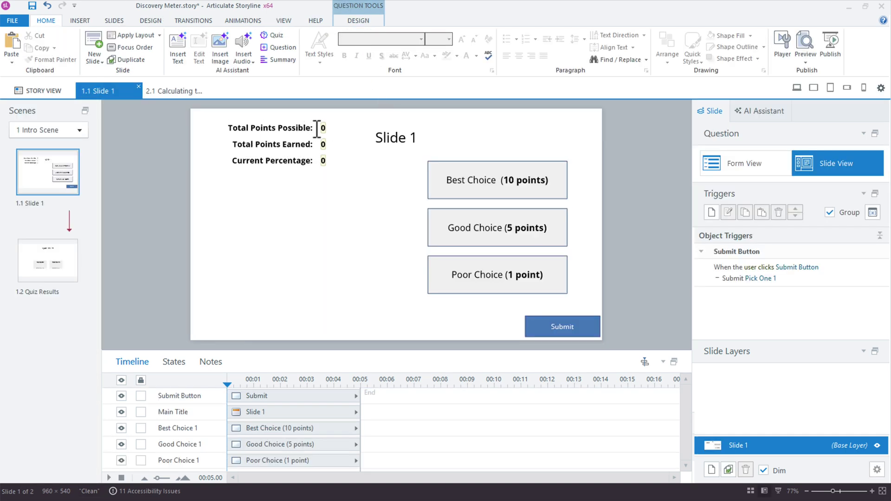
{"action": "left_click", "coordinate": [279, 123]}
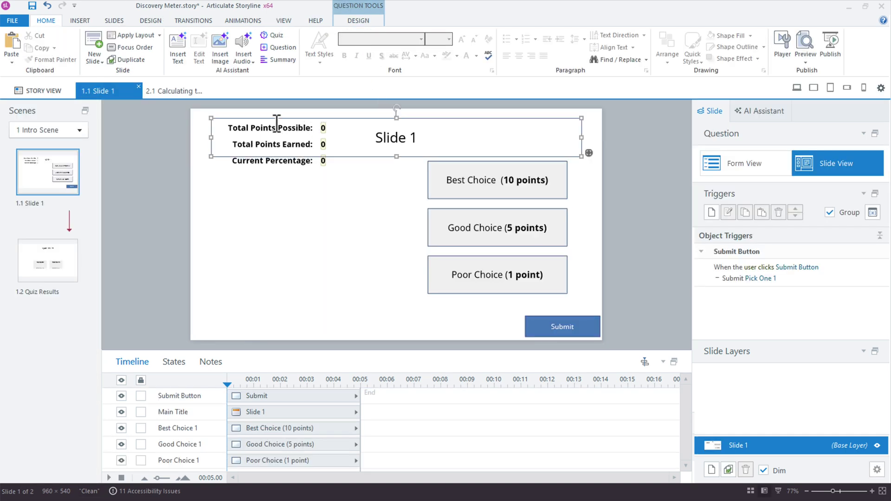
{"action": "left_click", "coordinate": [258, 167]}
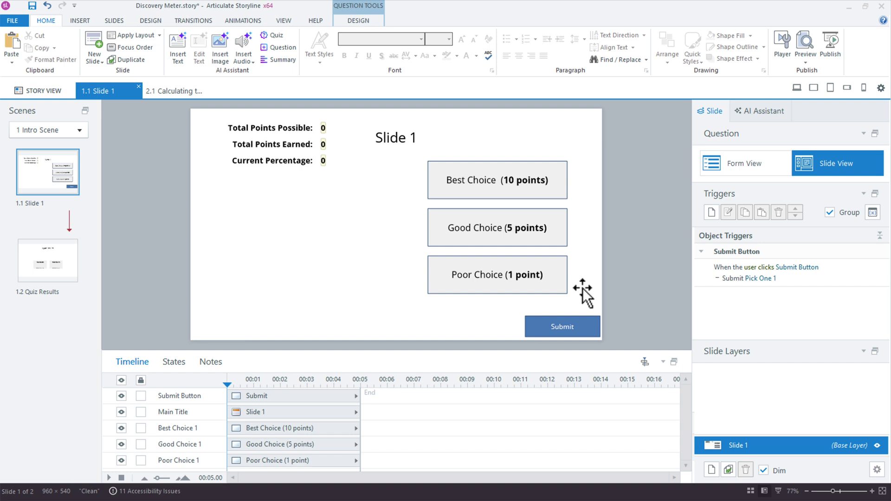
Create a new Slide 1 trigger with the Adjust variable action.
{"action": "left_click", "coordinate": [705, 217]}
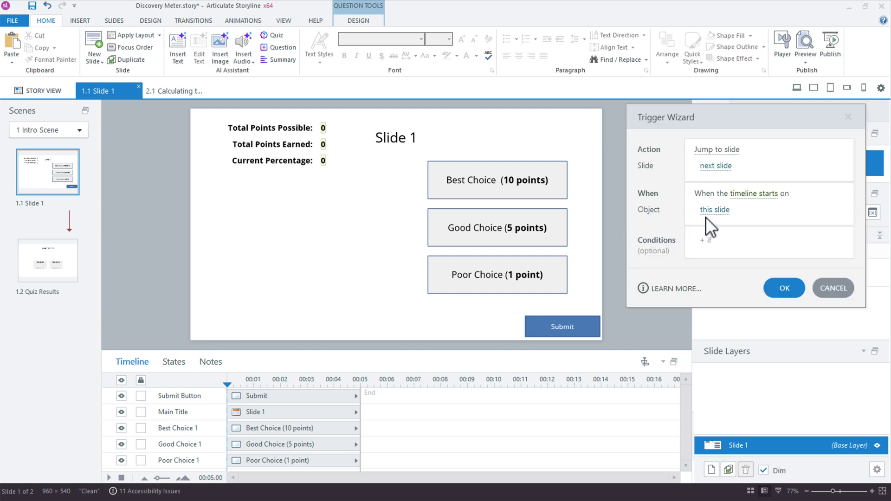
{"action": "left_click", "coordinate": [719, 150]}
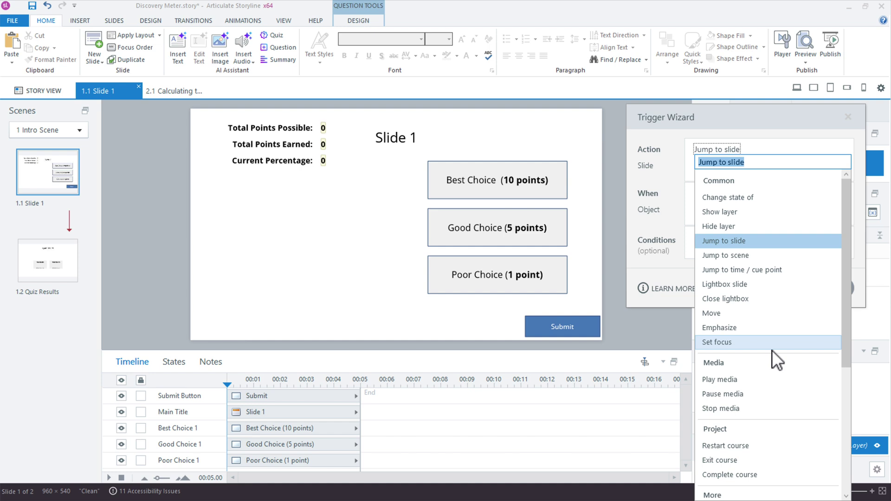
{"action": "scroll", "coordinate": [772, 350], "scroll_direction": "down", "scroll_amount": 2}
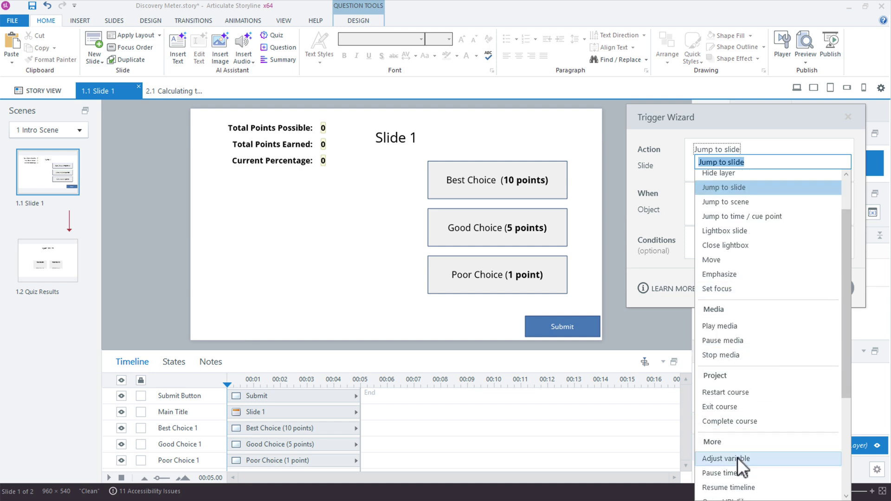
{"action": "scroll", "coordinate": [737, 450], "scroll_direction": "down", "scroll_amount": 2}
{"action": "left_click", "coordinate": [742, 410]}
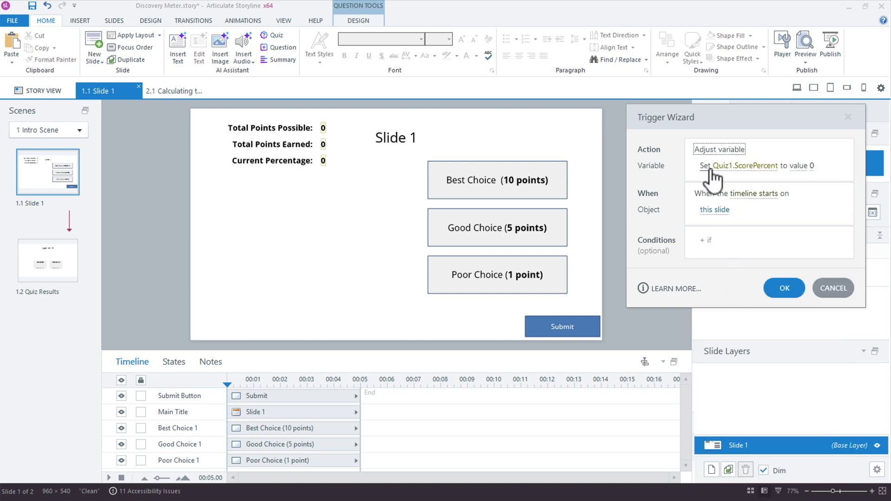
Make the trigger Add 10 to Total_Points_Possible when the timeline starts, and save it.
{"action": "left_click", "coordinate": [723, 166]}
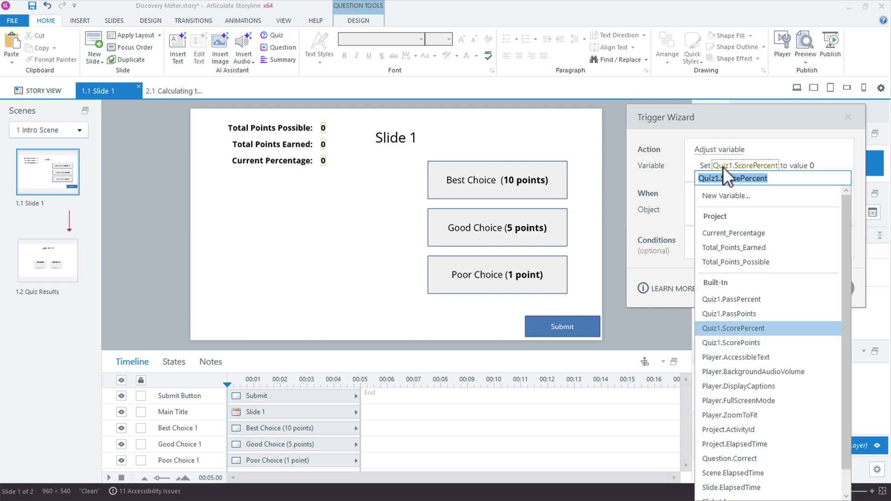
{"action": "left_click", "coordinate": [769, 263]}
{"action": "left_click", "coordinate": [816, 167]}
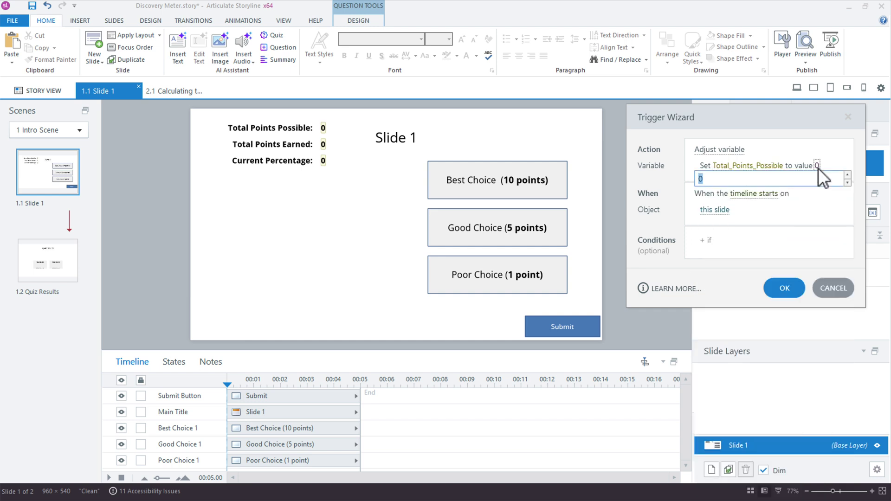
{"action": "type", "text": "10"}
{"action": "key", "text": "Tab"}
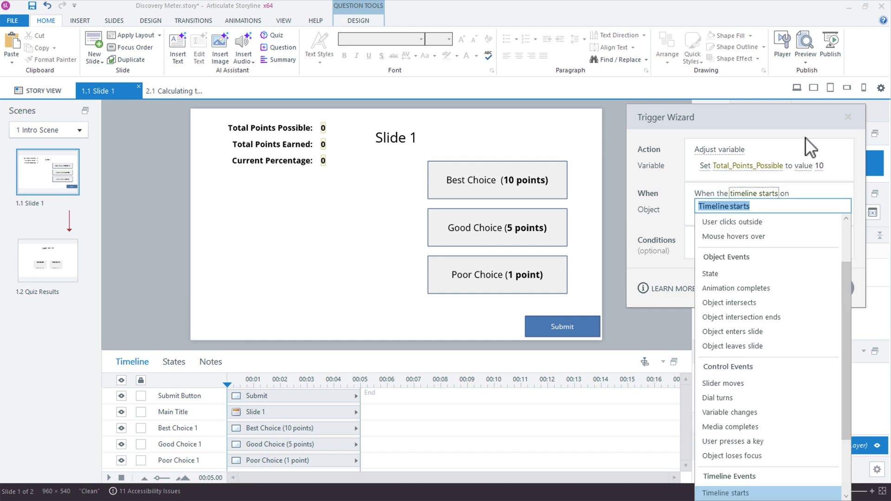
{"action": "key", "text": "Tab"}
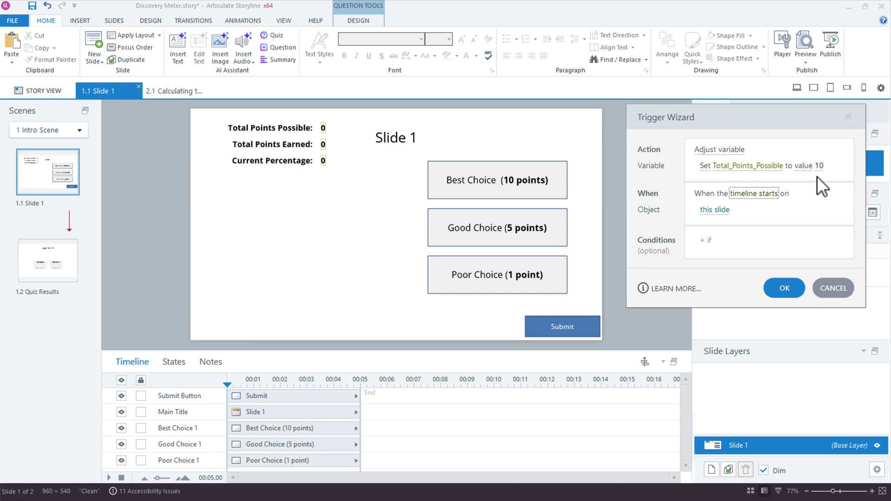
{"action": "left_click", "coordinate": [705, 167]}
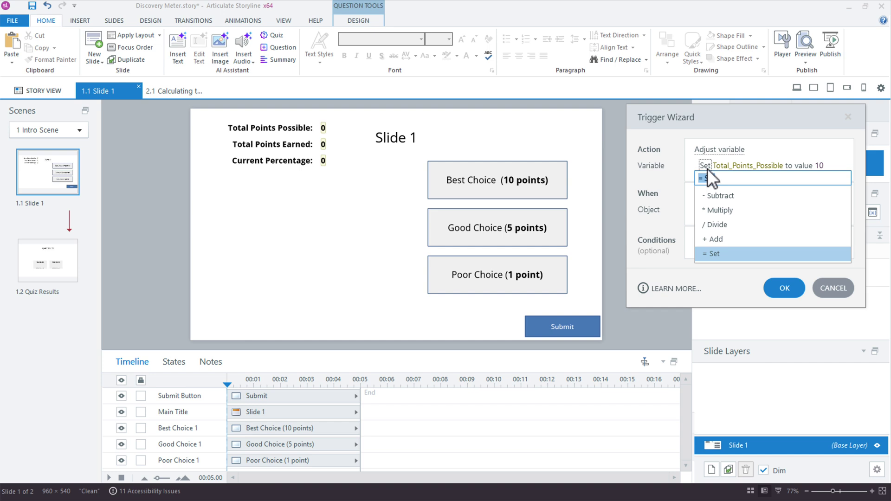
{"action": "left_click", "coordinate": [728, 238]}
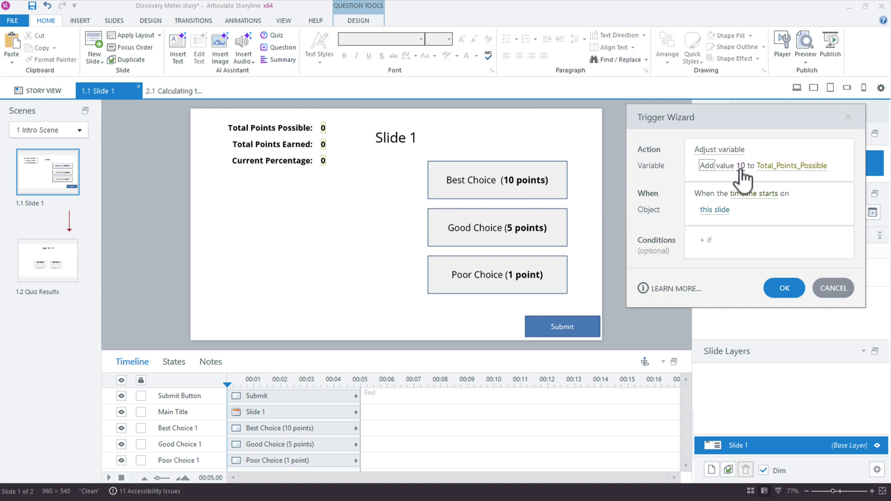
{"action": "left_click", "coordinate": [782, 288]}
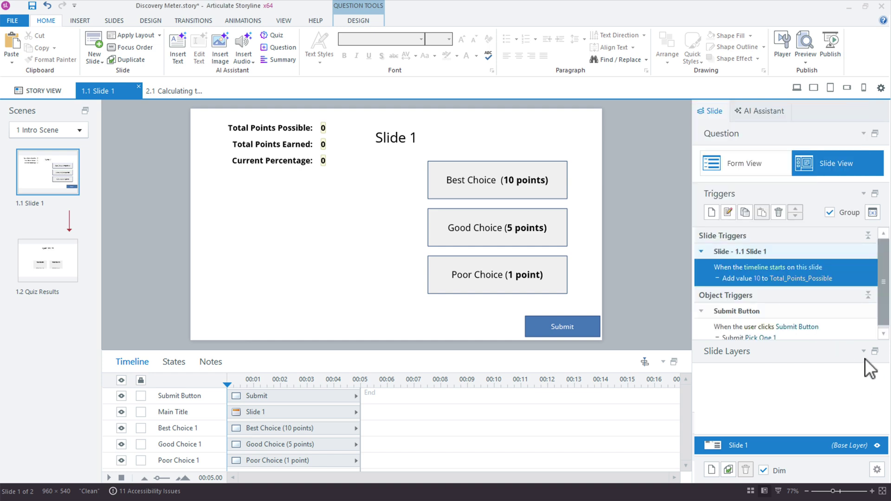
Collapse Slide Layers and preview Slide 1, confirming Total Points Possible reads 10.
{"action": "left_click", "coordinate": [863, 351]}
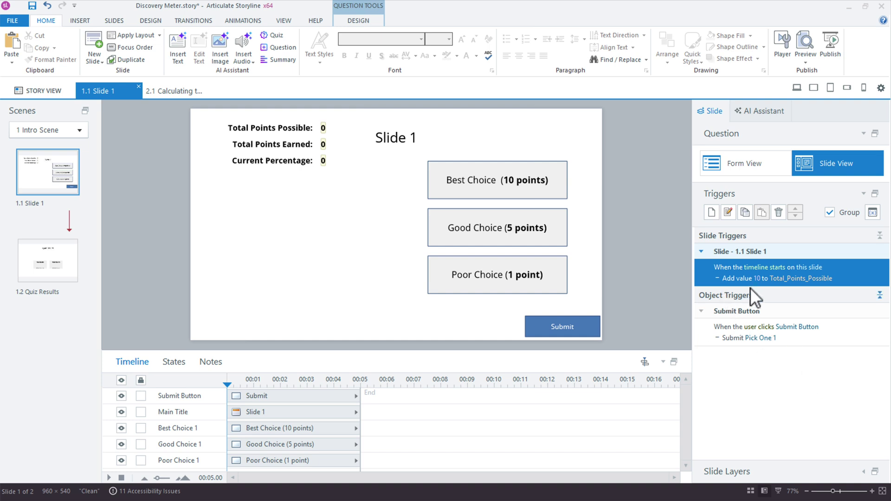
{"action": "left_click", "coordinate": [796, 87]}
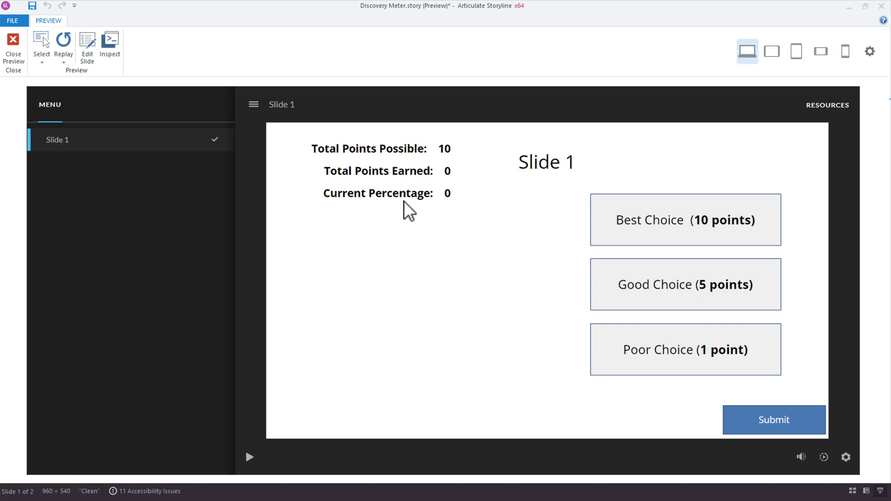
{"action": "key", "text": "Escape"}
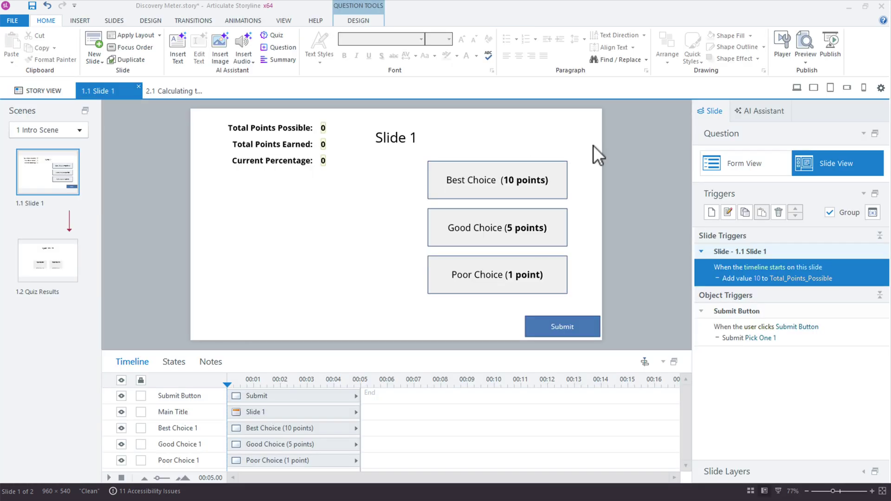
{"action": "left_click_drag", "start_coordinate": [626, 141], "coordinate": [419, 316]}
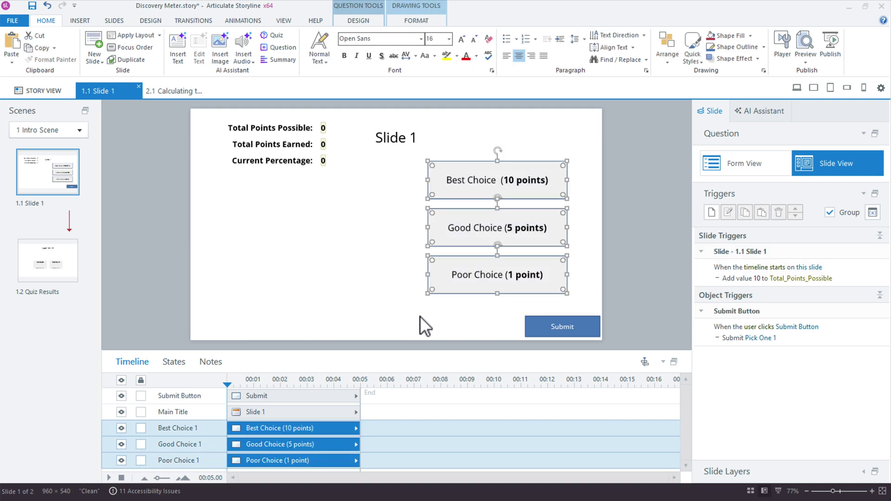
{"action": "left_click", "coordinate": [476, 194]}
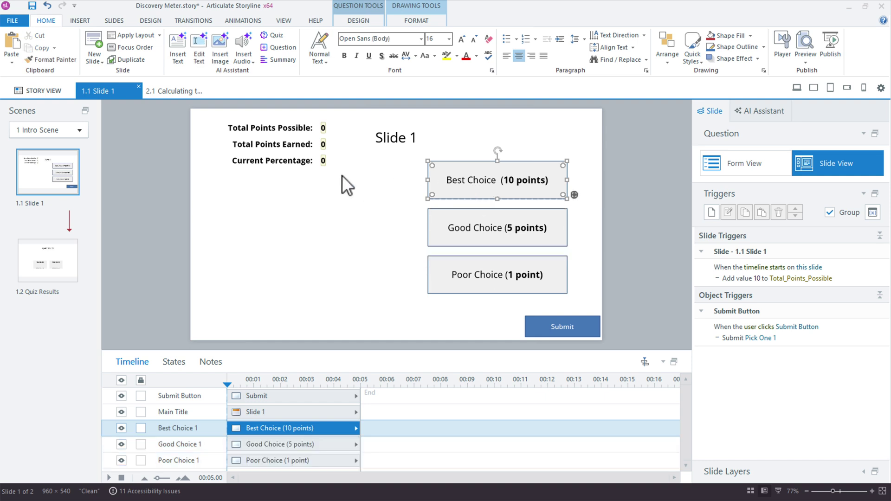
{"action": "left_click", "coordinate": [449, 217]}
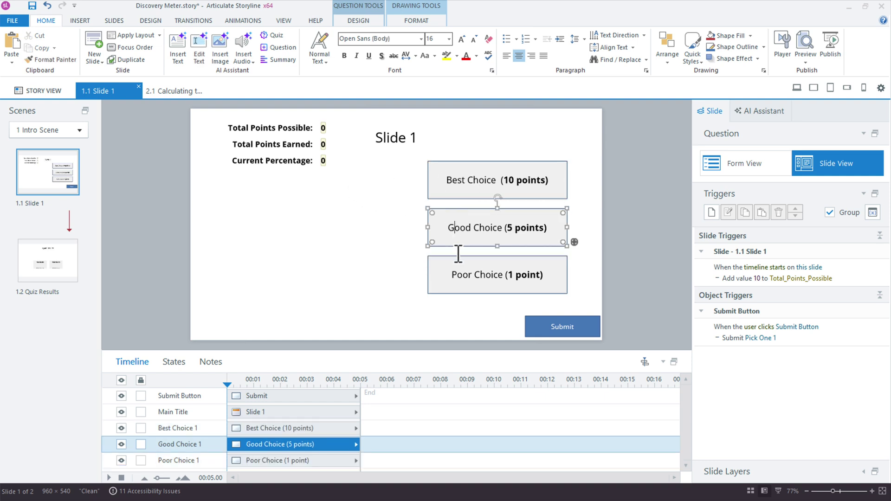
{"action": "left_click", "coordinate": [463, 282]}
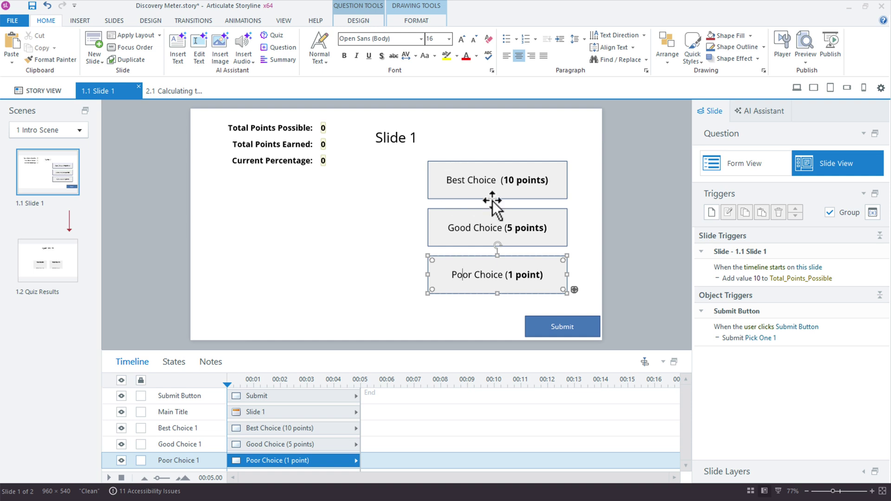
{"action": "left_click", "coordinate": [493, 197]}
{"action": "left_click", "coordinate": [489, 221]}
{"action": "left_click", "coordinate": [475, 278]}
{"action": "left_click", "coordinate": [593, 237]}
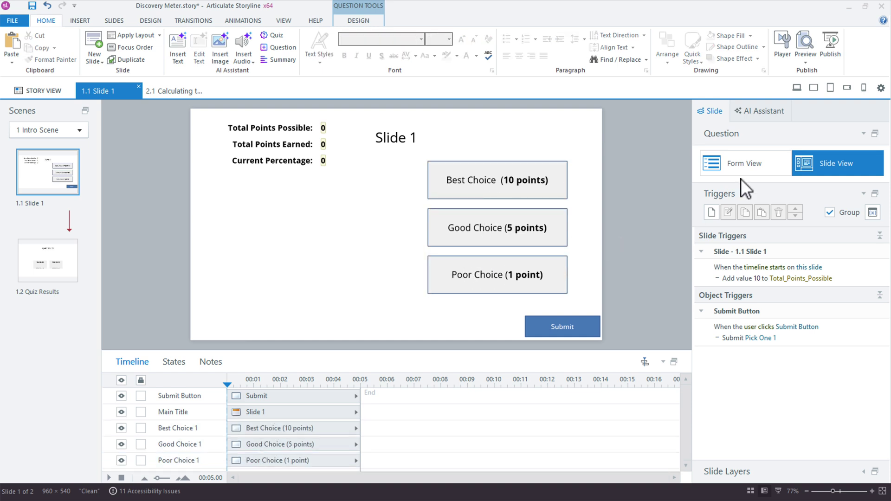
Start a new trigger that adds 10 to Total_Points_Earned.
{"action": "left_click", "coordinate": [712, 212]}
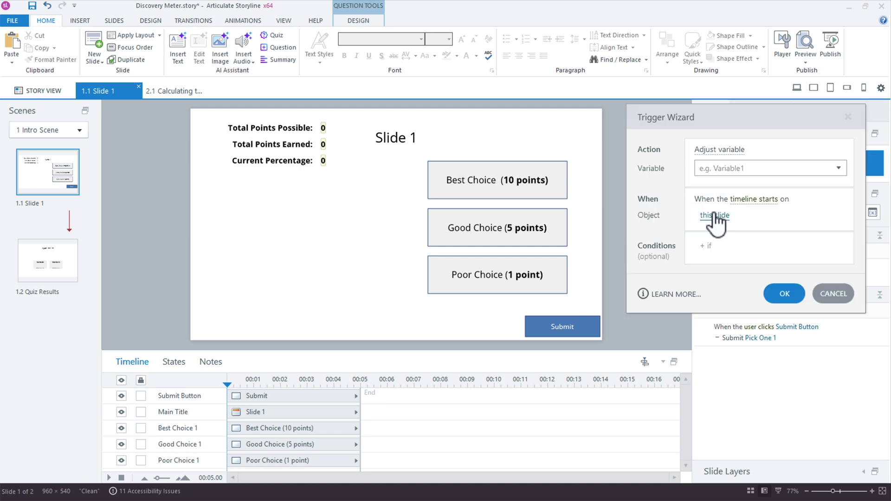
{"action": "left_click", "coordinate": [720, 168]}
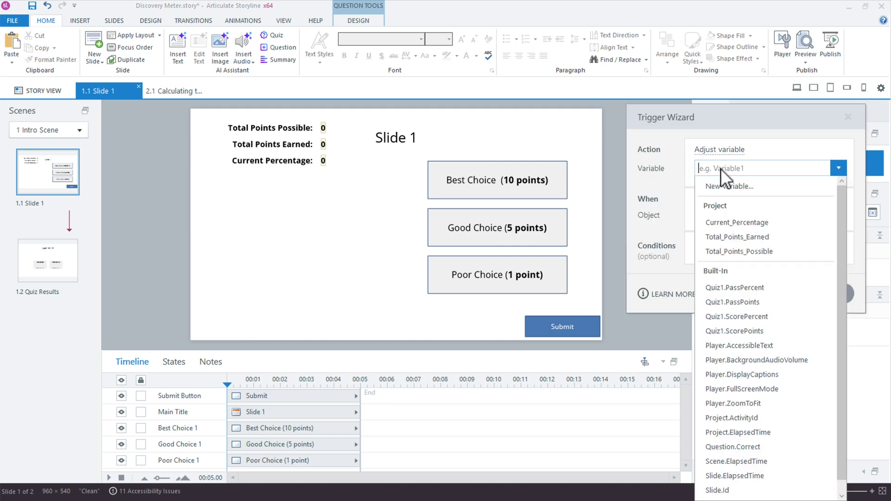
{"action": "left_click", "coordinate": [763, 237]}
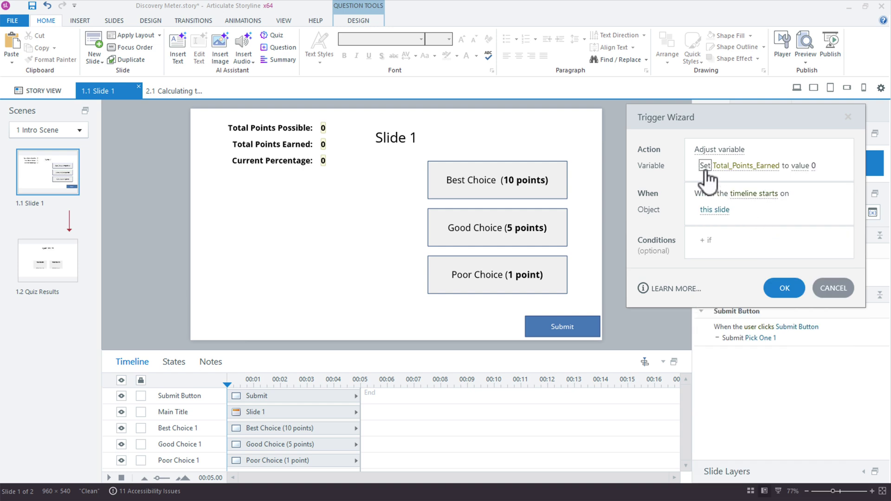
{"action": "left_click", "coordinate": [704, 168]}
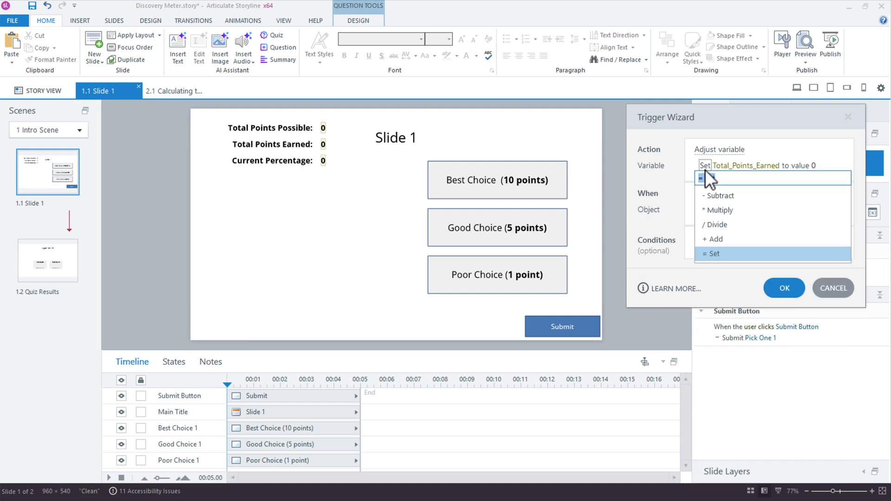
{"action": "left_click", "coordinate": [728, 240]}
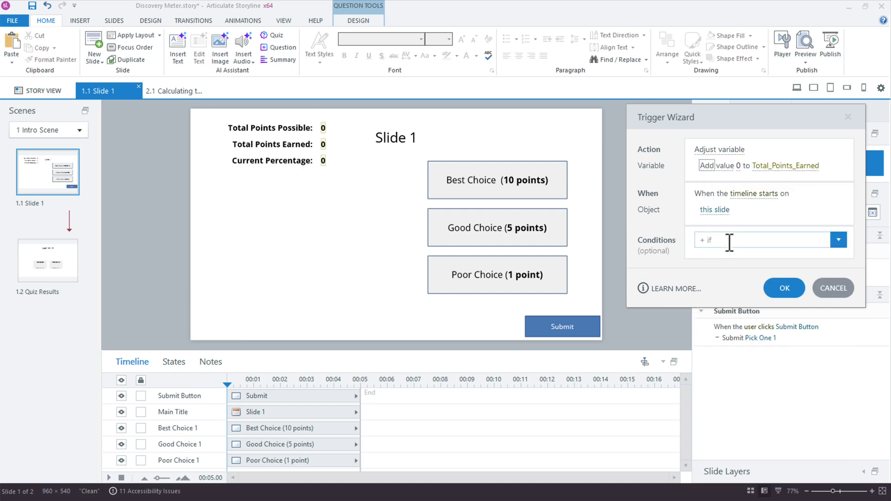
{"action": "left_click", "coordinate": [737, 165]}
{"action": "type", "text": "10"}
{"action": "key", "text": "Tab"}
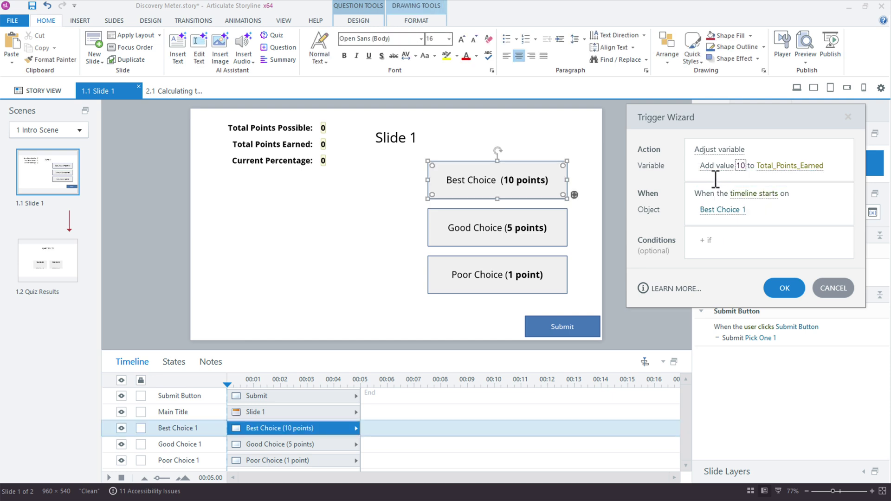
{"action": "left_click", "coordinate": [714, 178]}
{"action": "left_click", "coordinate": [686, 177]}
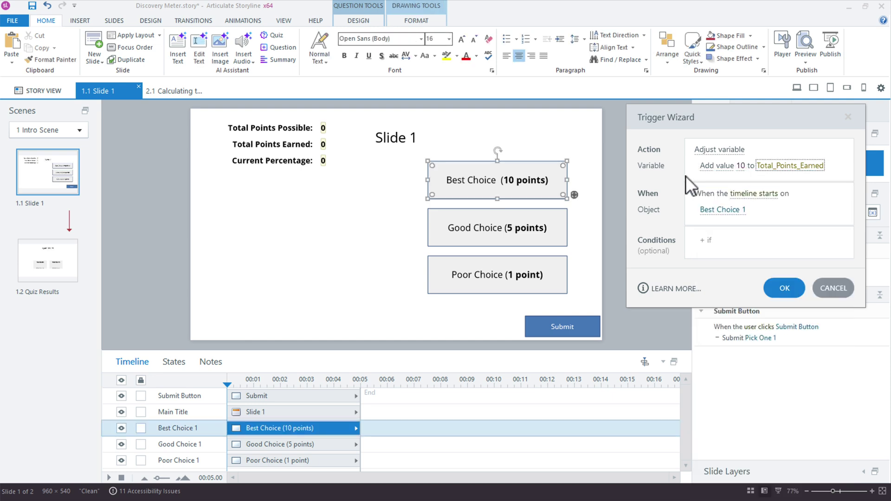
Make the trigger fire when the user clicks Submit Button.
{"action": "left_click", "coordinate": [750, 194]}
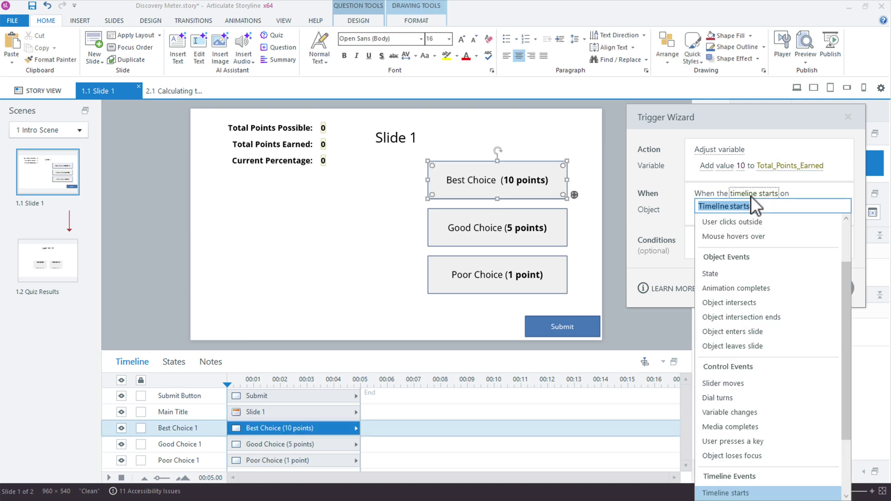
{"action": "left_click", "coordinate": [750, 221]}
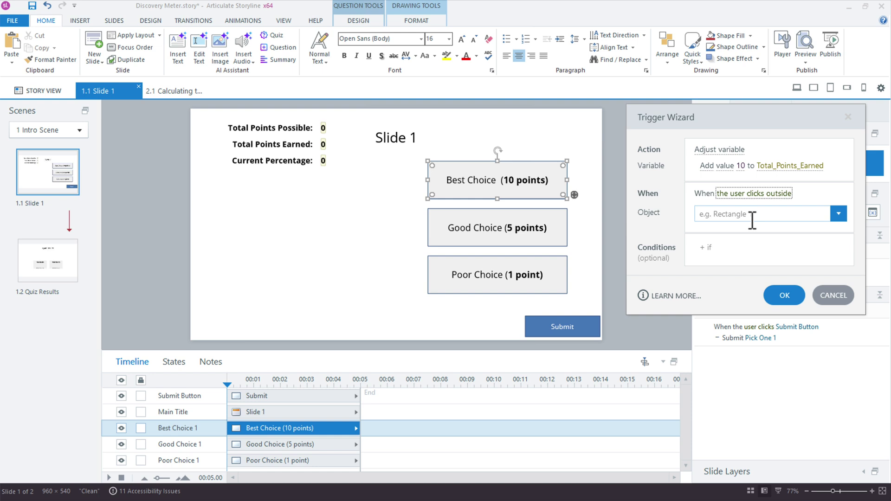
{"action": "left_click", "coordinate": [763, 195]}
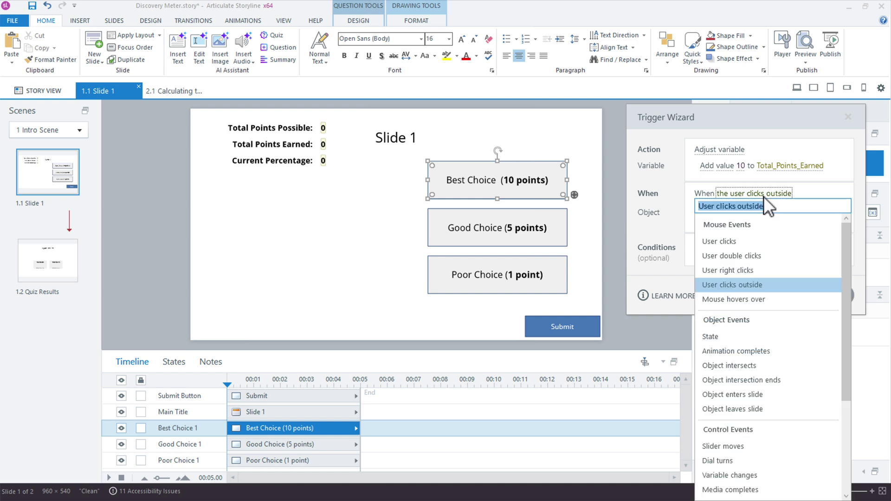
{"action": "left_click", "coordinate": [753, 241]}
{"action": "left_click", "coordinate": [730, 211]}
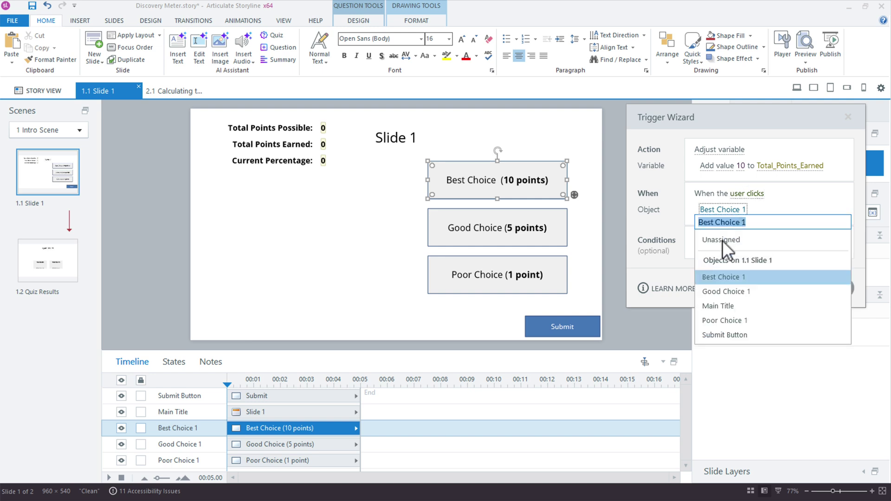
{"action": "left_click", "coordinate": [743, 335]}
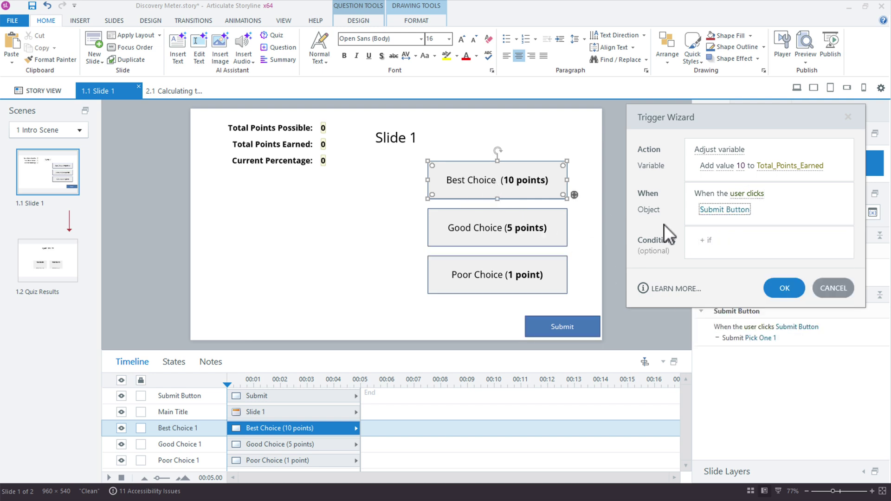
Add the condition that Best Choice 1's state is Selected, and save the trigger.
{"action": "left_click", "coordinate": [713, 240]}
{"action": "left_click", "coordinate": [767, 261]}
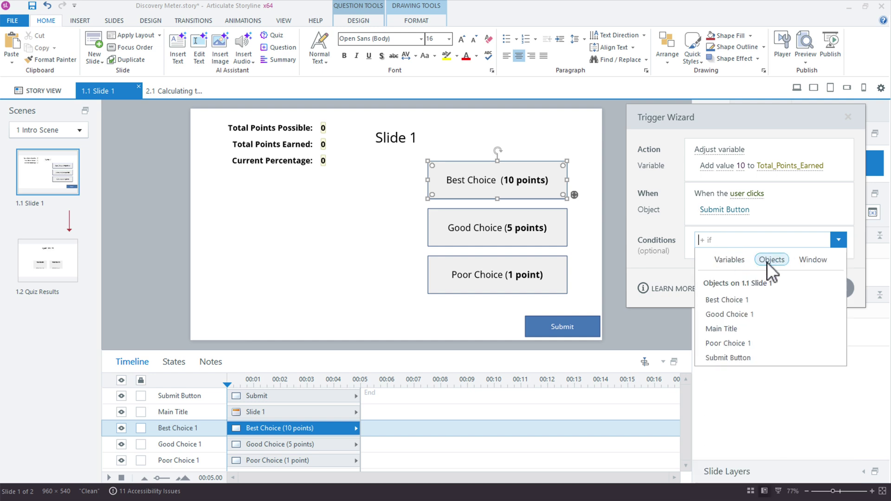
{"action": "left_click", "coordinate": [753, 300]}
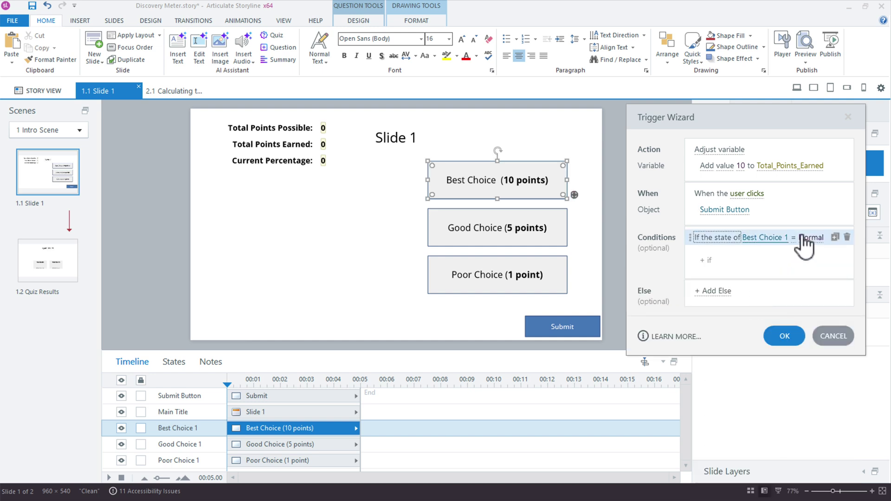
{"action": "left_click", "coordinate": [807, 238]}
{"action": "left_click", "coordinate": [764, 296]}
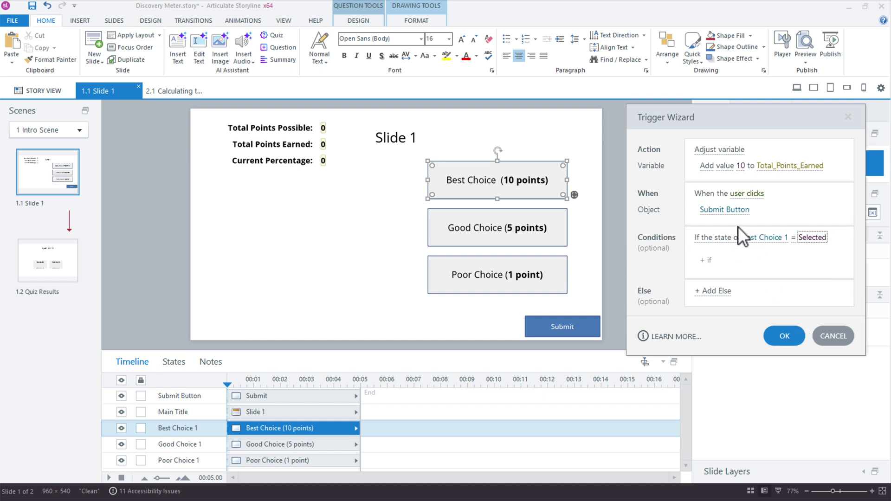
{"action": "left_click", "coordinate": [788, 338]}
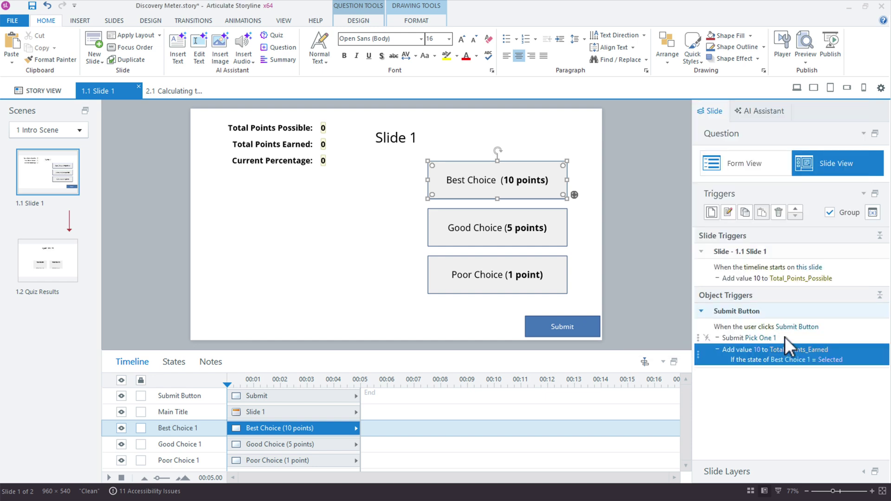
Ungroup the triggers and duplicate the add-10-points trigger.
{"action": "right_click", "coordinate": [568, 219]}
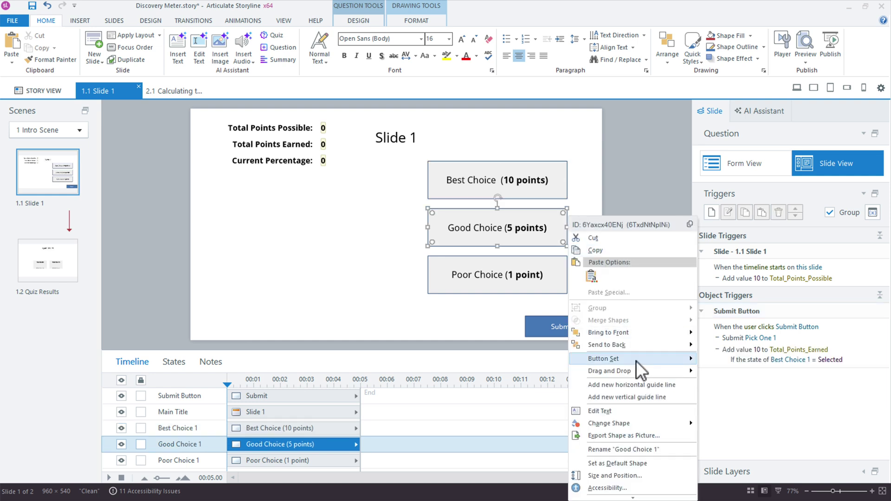
{"action": "mouse_move", "coordinate": [636, 359]}
{"action": "left_click", "coordinate": [536, 228]}
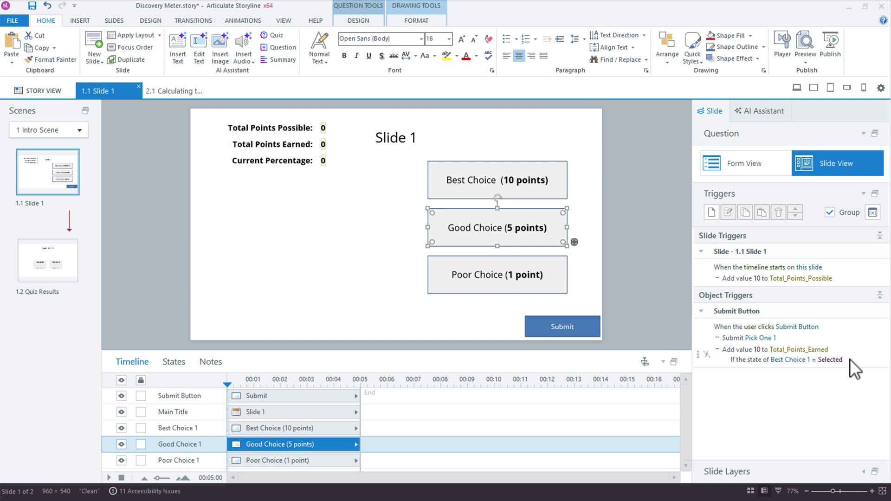
{"action": "left_click", "coordinate": [830, 212]}
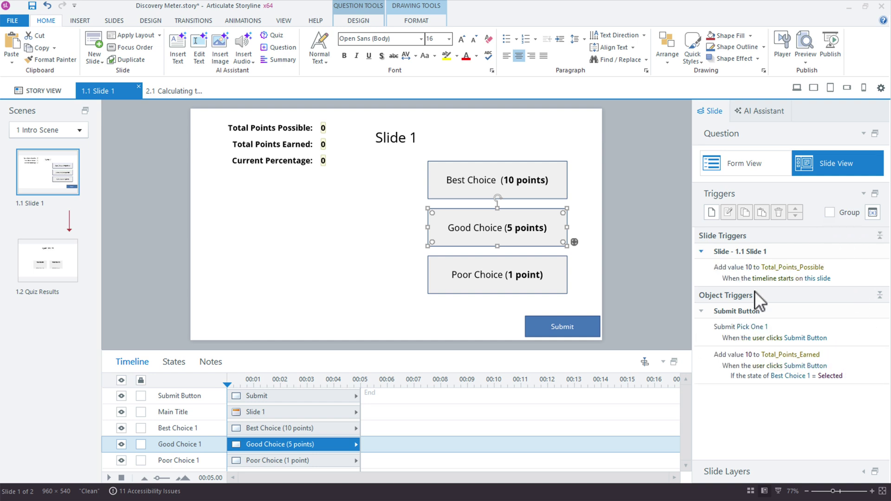
{"action": "left_click", "coordinate": [870, 361]}
{"action": "key", "text": "ctrl+c"}
{"action": "key", "text": "ctrl+v"}
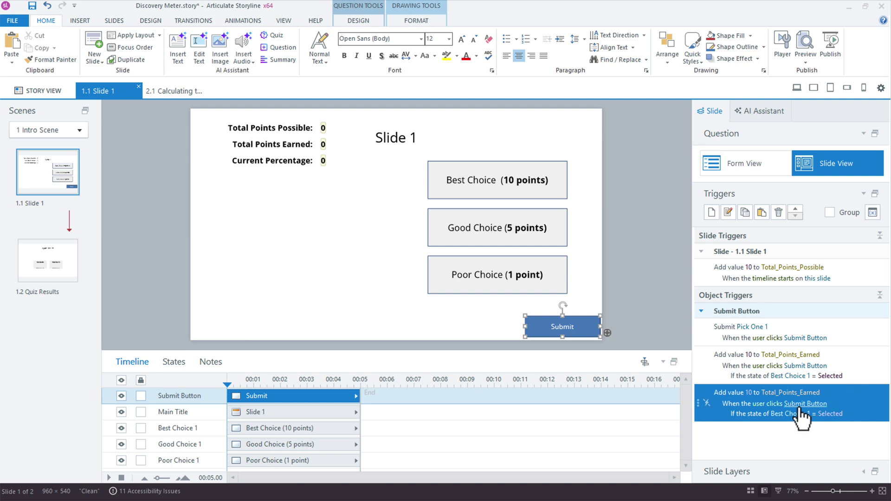
Change the copy to add 5 points when Good Choice 1 is Selected.
{"action": "left_click", "coordinate": [495, 239]}
{"action": "left_click", "coordinate": [496, 277]}
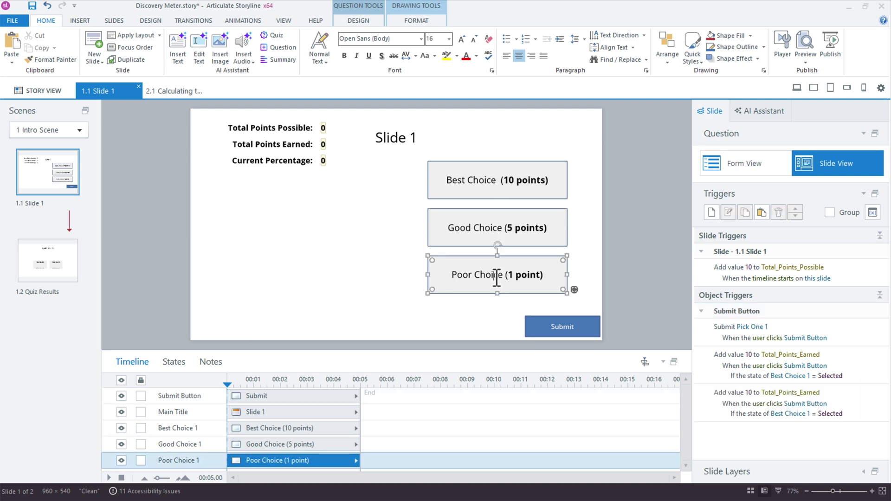
{"action": "left_click", "coordinate": [756, 393]}
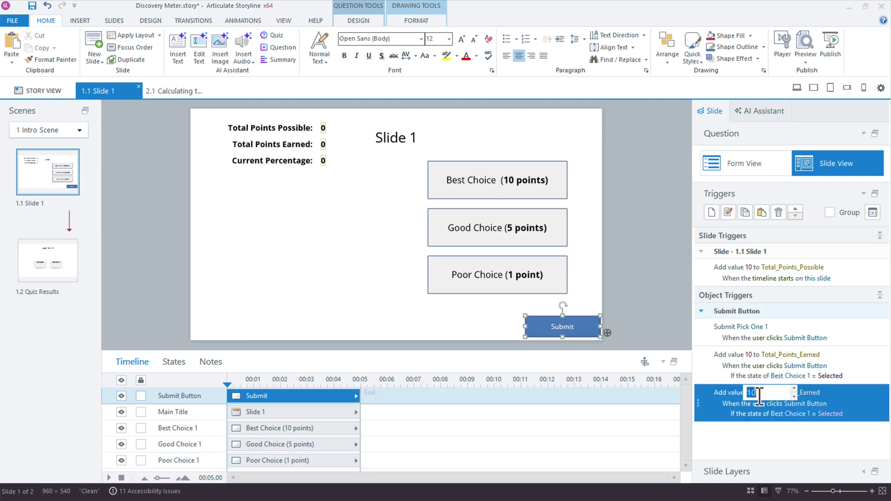
{"action": "type", "text": "5"}
{"action": "left_click", "coordinate": [848, 399]}
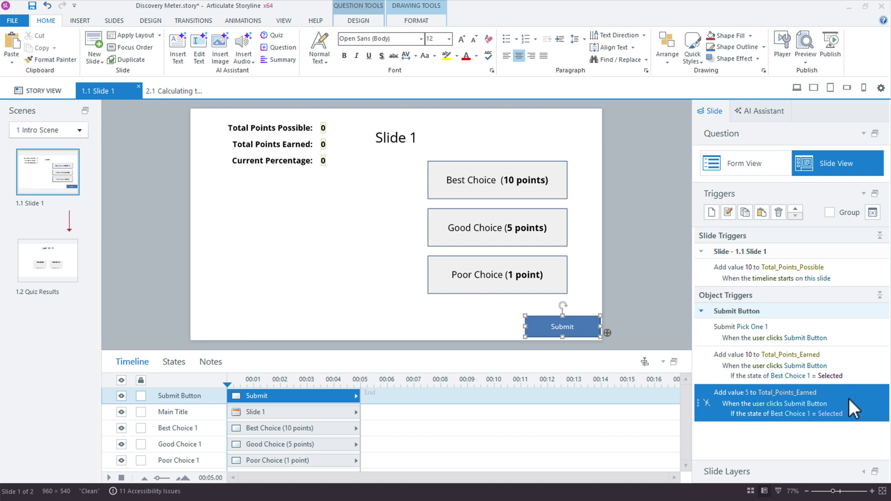
{"action": "left_click", "coordinate": [806, 415]}
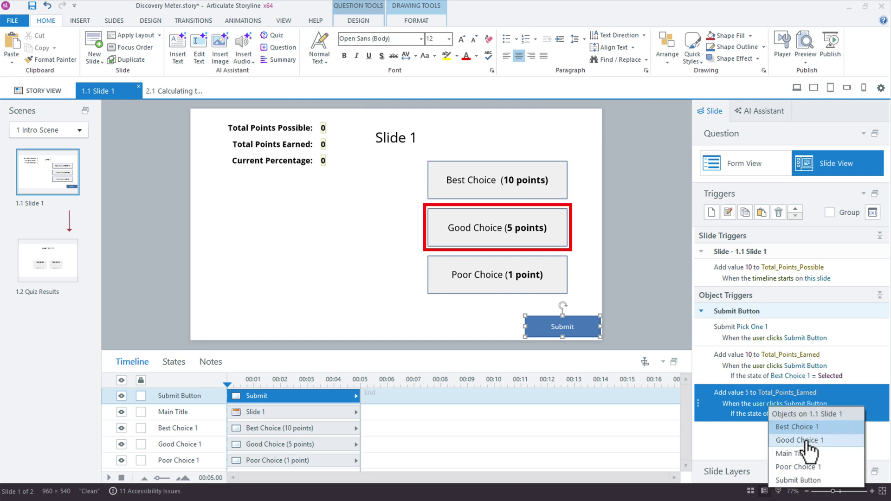
{"action": "left_click", "coordinate": [809, 441]}
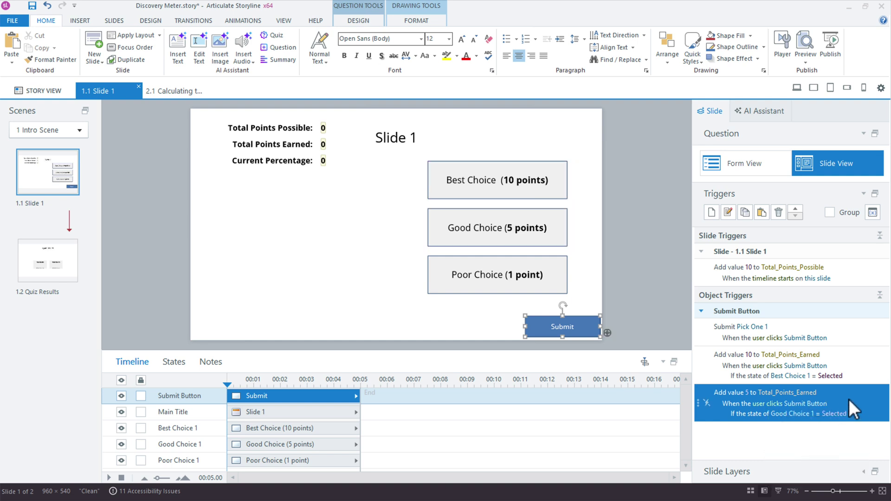
Duplicate it as a 1-point trigger for Poor Choice 1 and preview the slide.
{"action": "key", "text": "ctrl+c"}
{"action": "key", "text": "ctrl+v"}
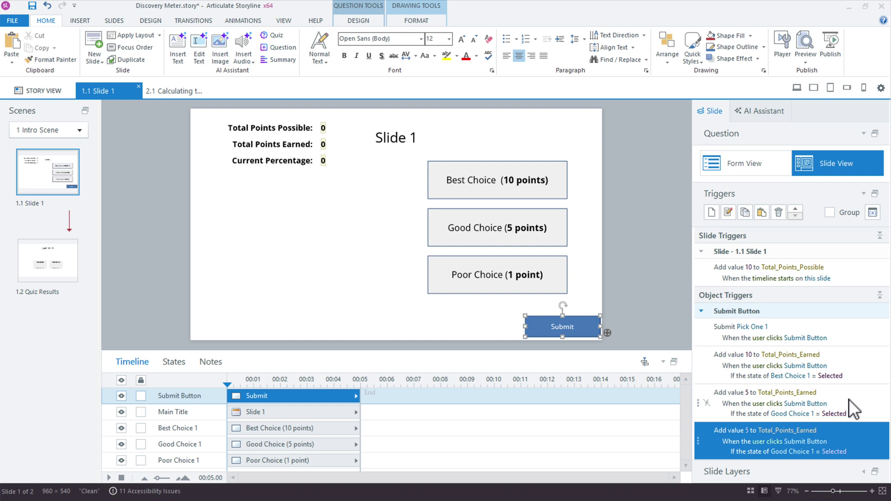
{"action": "left_click", "coordinate": [746, 430]}
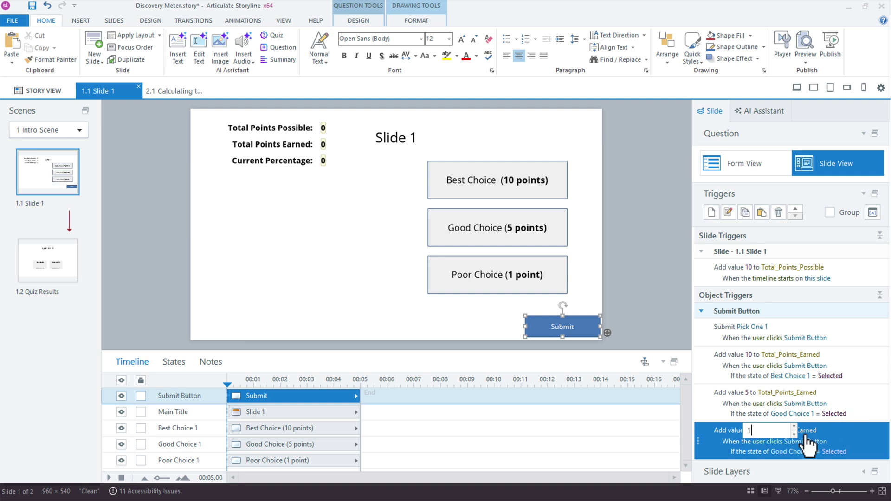
{"action": "type", "text": "1"}
{"action": "key", "text": "Return"}
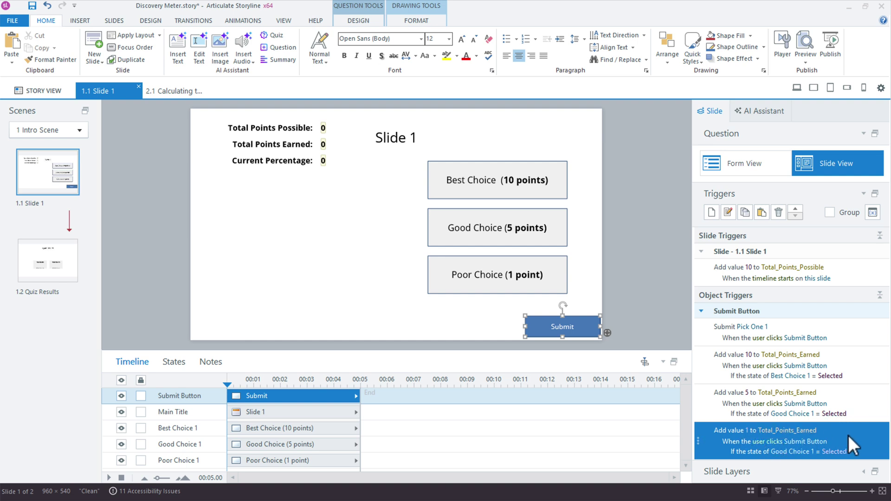
{"action": "left_click", "coordinate": [783, 452]}
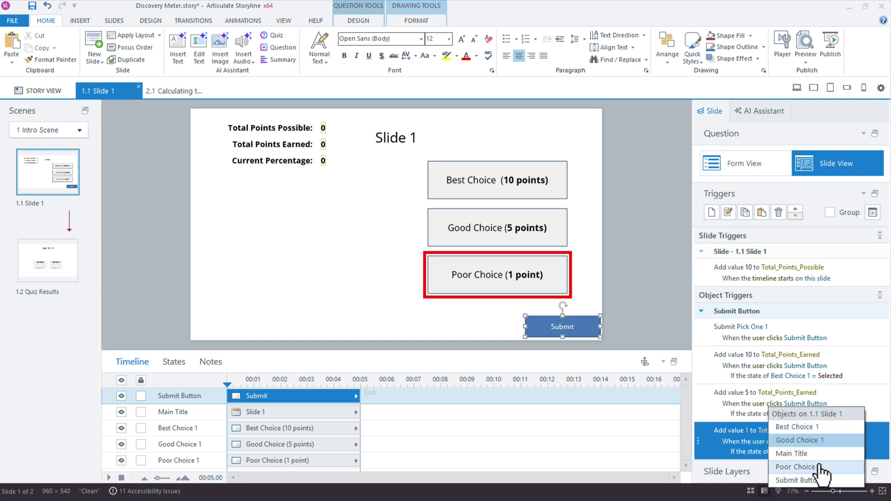
{"action": "left_click", "coordinate": [830, 467]}
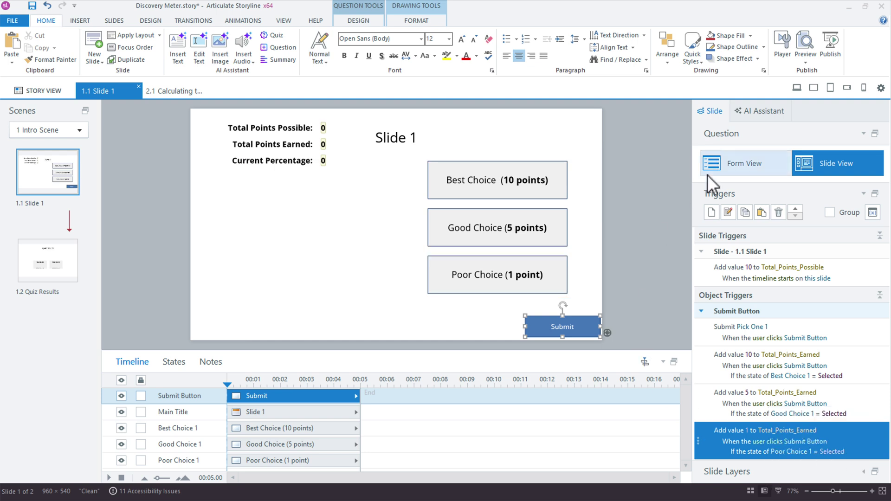
{"action": "left_click", "coordinate": [796, 87]}
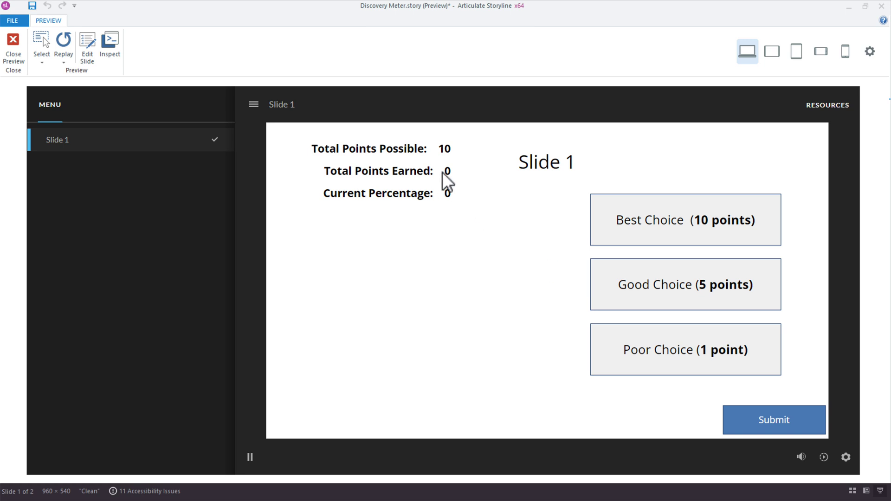
In the preview, submit Good Choice and confirm Total Points Earned reaches 5.
{"action": "left_click", "coordinate": [618, 294]}
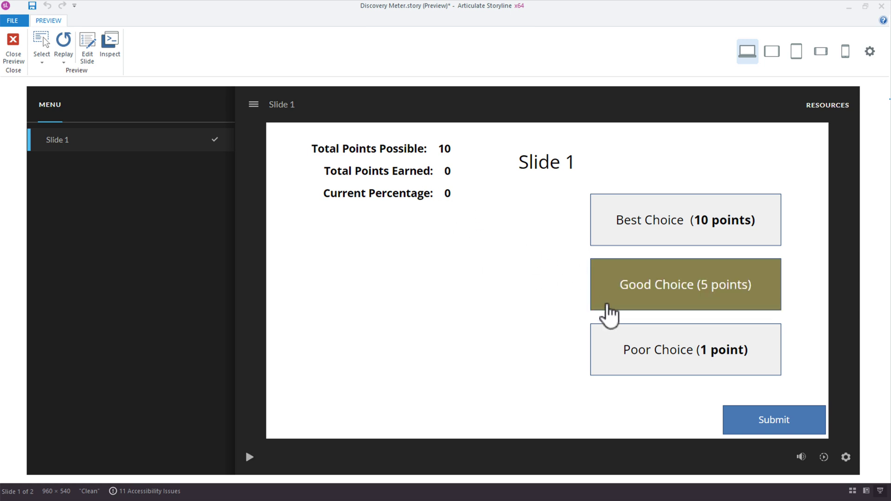
{"action": "left_click", "coordinate": [625, 360]}
{"action": "left_click", "coordinate": [634, 214]}
{"action": "left_click", "coordinate": [654, 275]}
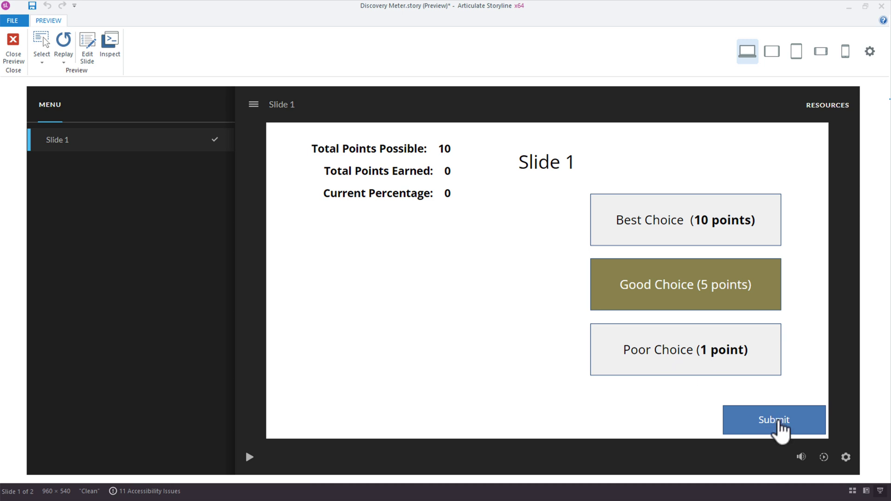
{"action": "left_click", "coordinate": [779, 421]}
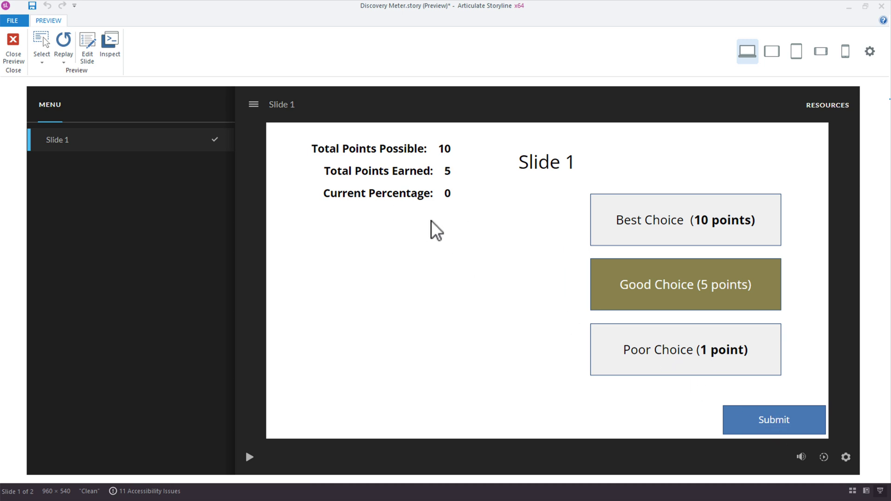
{"action": "key", "text": "Escape"}
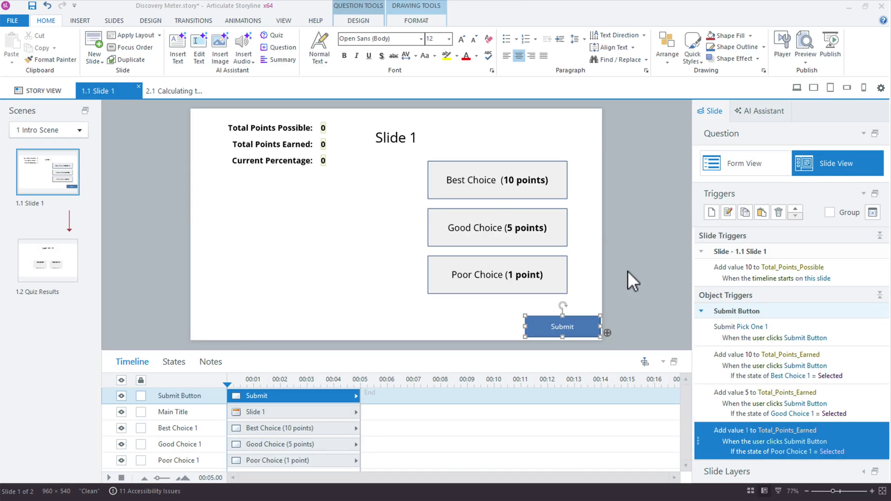
Regroup the triggers by object, collapse Slide Triggers, and glance at slide 2.1 before returning.
{"action": "left_click", "coordinate": [829, 212]}
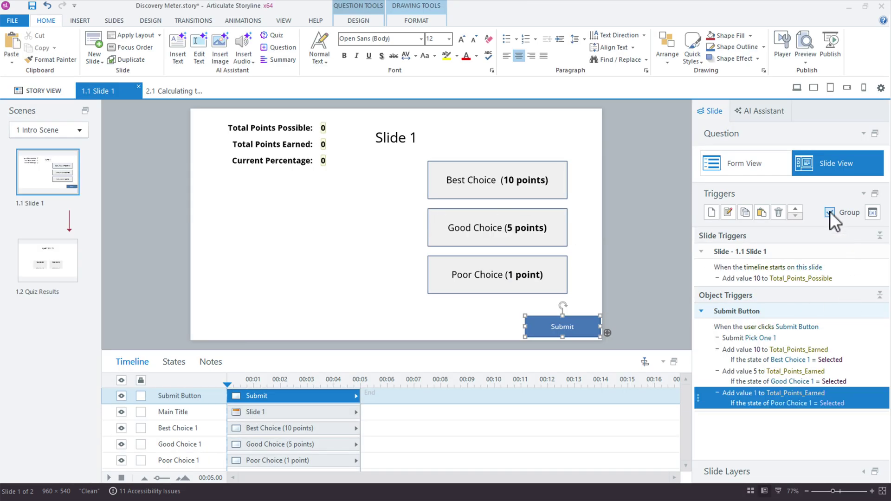
{"action": "left_click", "coordinate": [879, 235]}
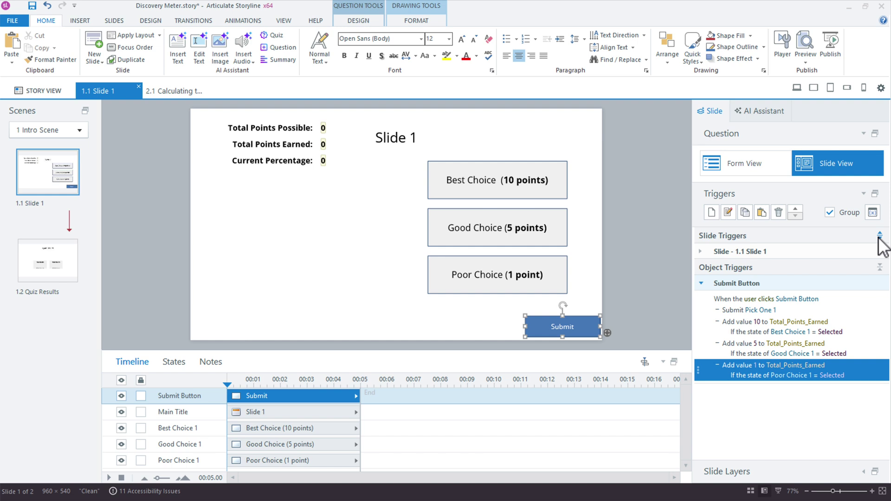
{"action": "left_click", "coordinate": [878, 235]}
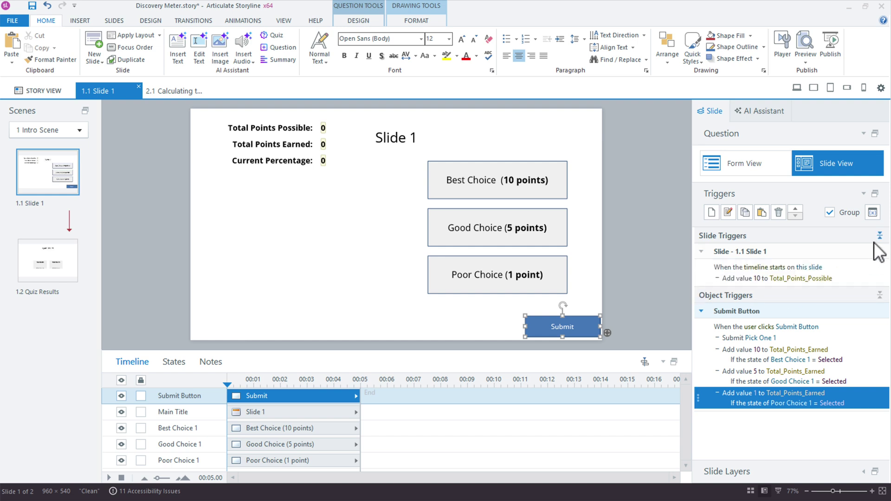
{"action": "left_click", "coordinate": [879, 235]}
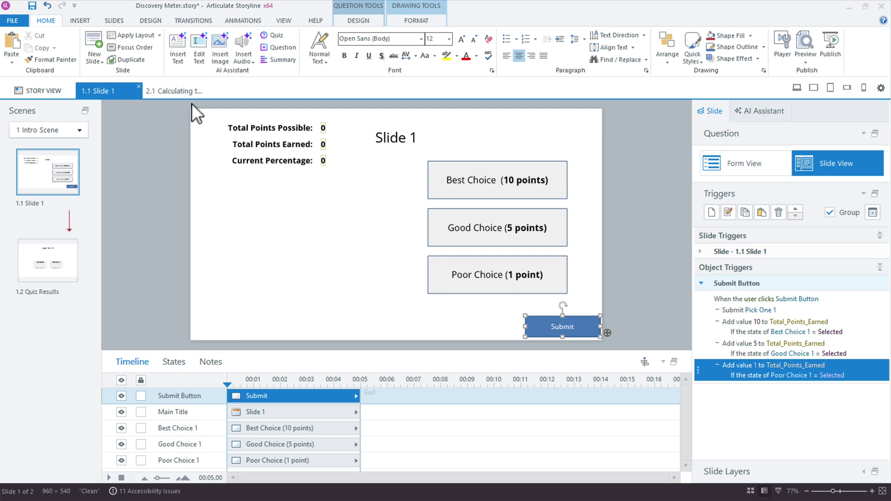
{"action": "left_click", "coordinate": [185, 91]}
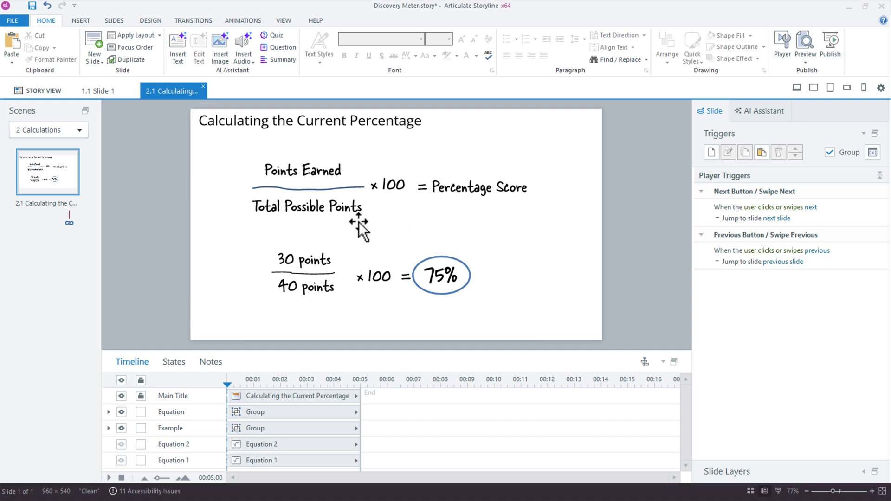
{"action": "left_click", "coordinate": [113, 92]}
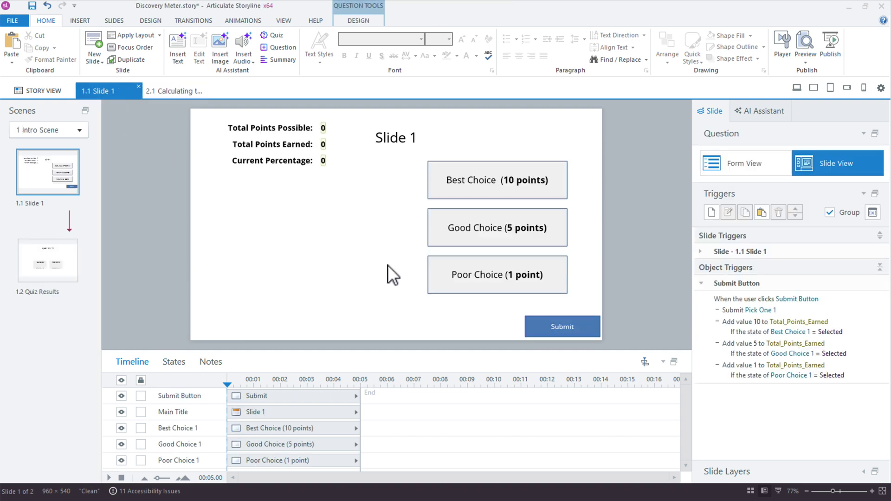
Add a Submit Button click trigger setting Current_Percentage to the Total_Points_Earned variable.
{"action": "left_click", "coordinate": [713, 213]}
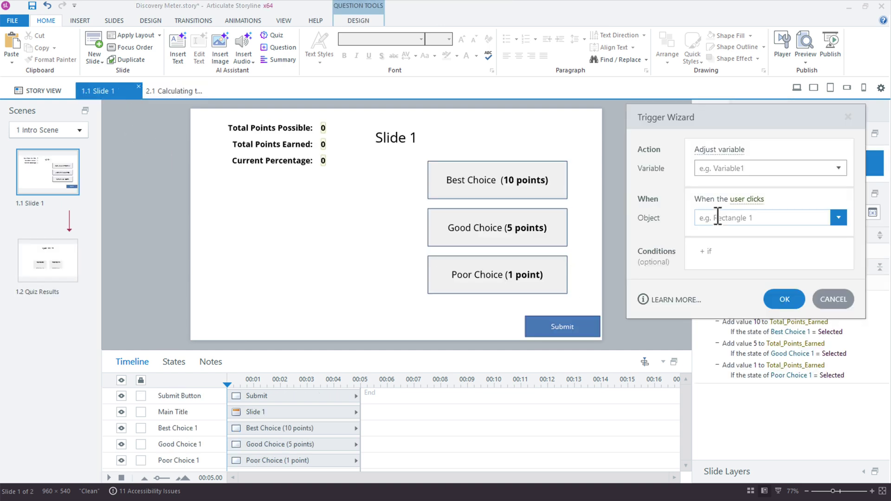
{"action": "left_click", "coordinate": [721, 168]}
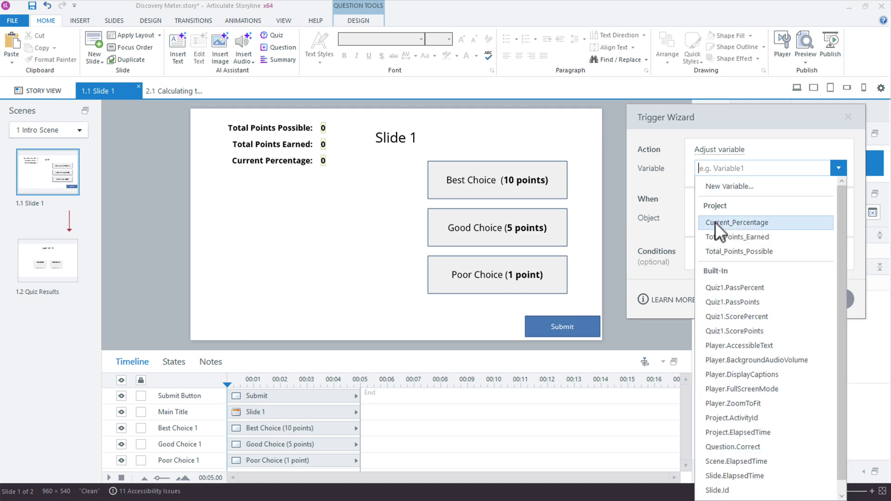
{"action": "key", "text": "Escape"}
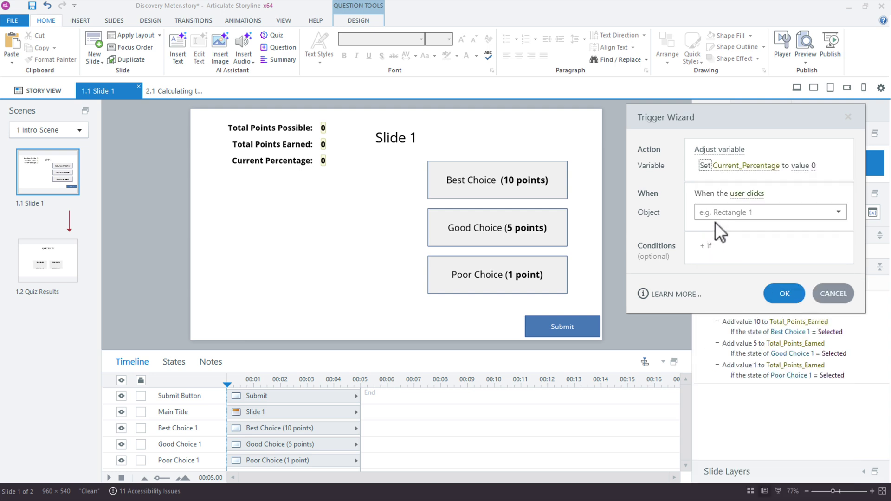
{"action": "left_click", "coordinate": [801, 168]}
{"action": "left_click", "coordinate": [779, 209]}
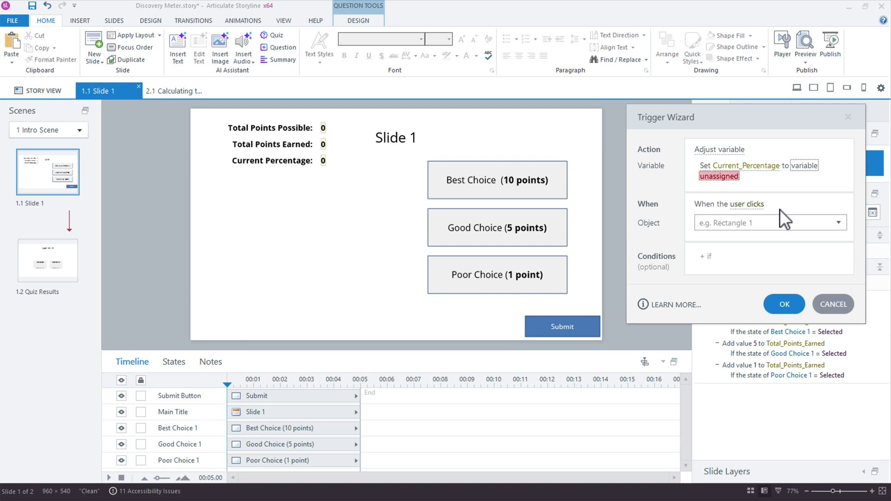
{"action": "left_click", "coordinate": [730, 182]}
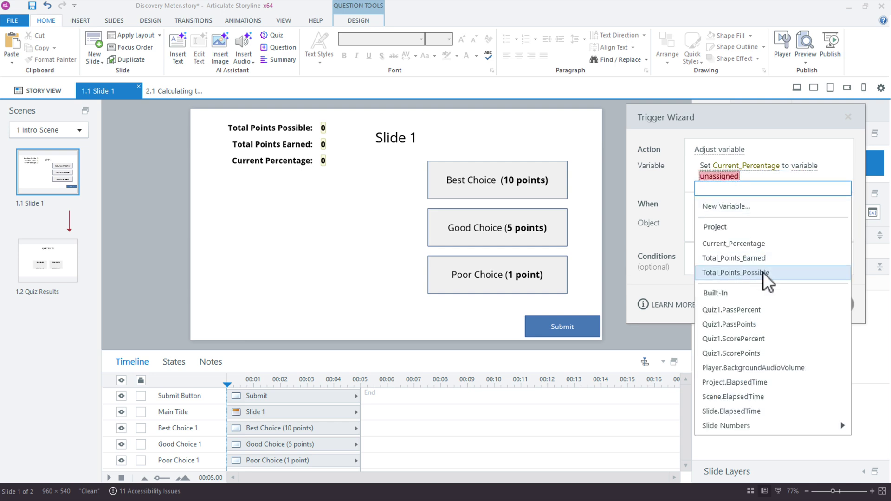
{"action": "left_click", "coordinate": [765, 259]}
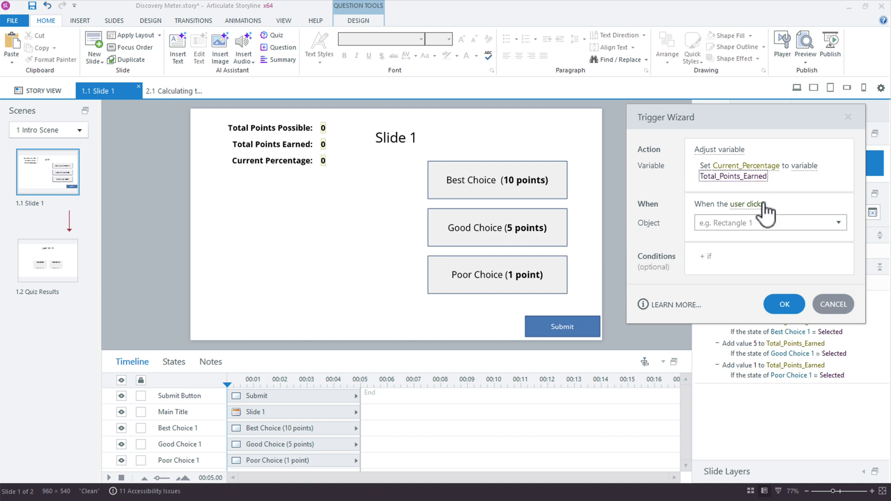
{"action": "left_click", "coordinate": [747, 224]}
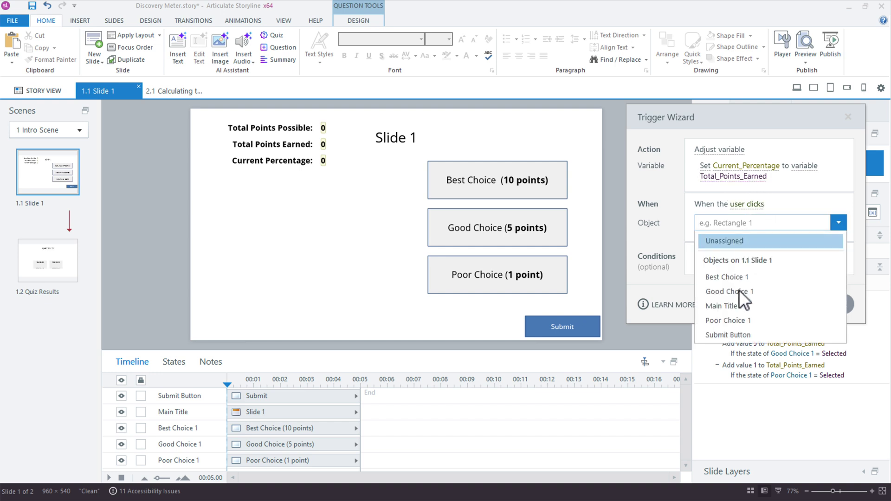
{"action": "left_click", "coordinate": [742, 335]}
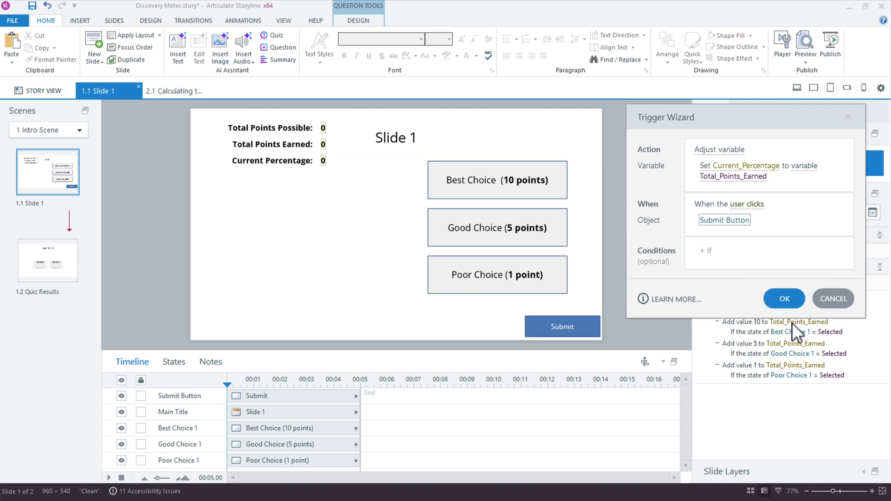
{"action": "left_click", "coordinate": [785, 297]}
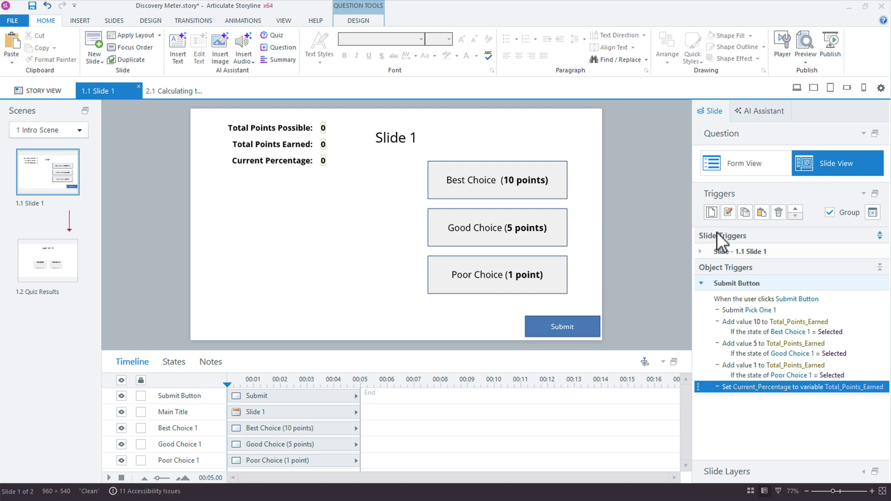
{"action": "left_click", "coordinate": [714, 216]}
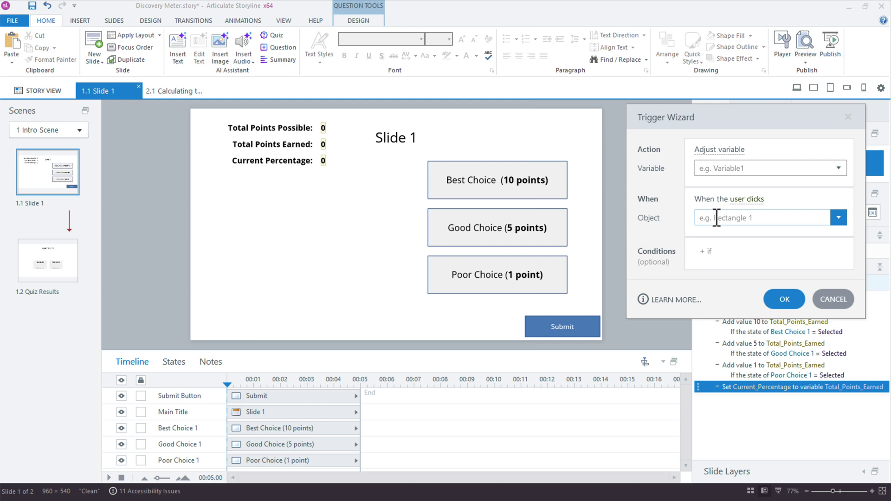
Configure a Submit Button trigger that divides Current_Percentage by Total_Points_Possible.
{"action": "left_click", "coordinate": [719, 168]}
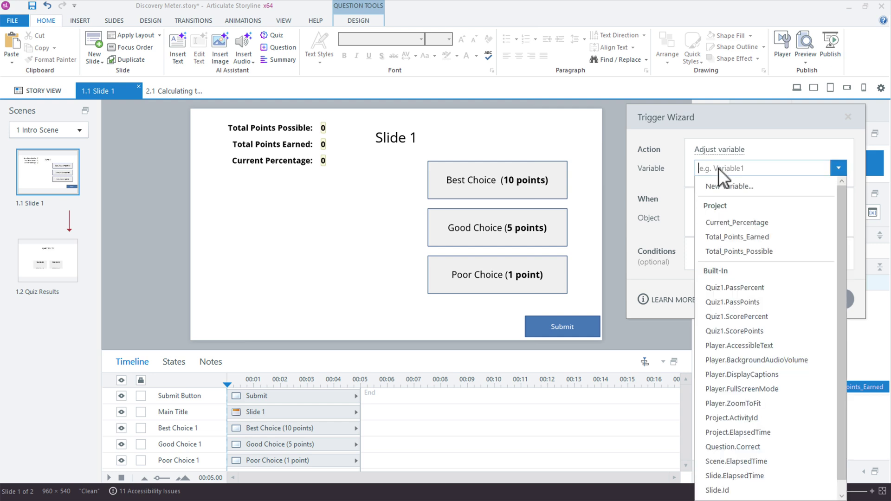
{"action": "left_click", "coordinate": [757, 224]}
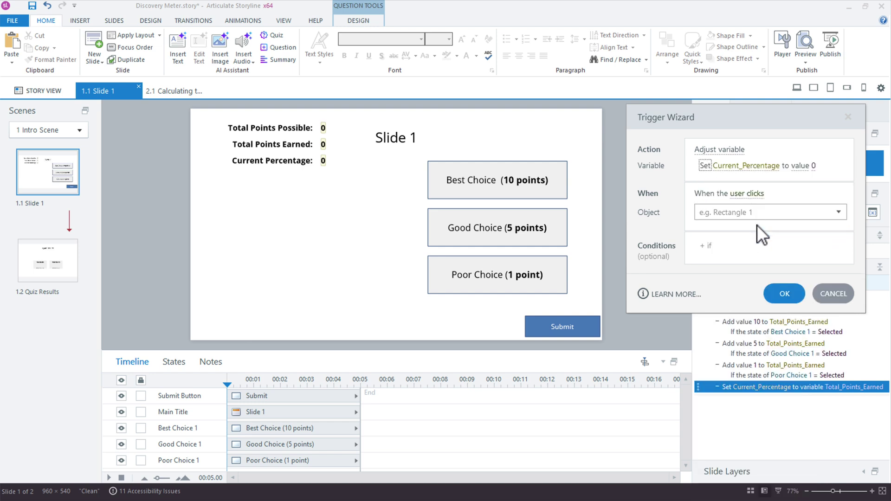
{"action": "left_click", "coordinate": [794, 168]}
{"action": "left_click", "coordinate": [776, 210]}
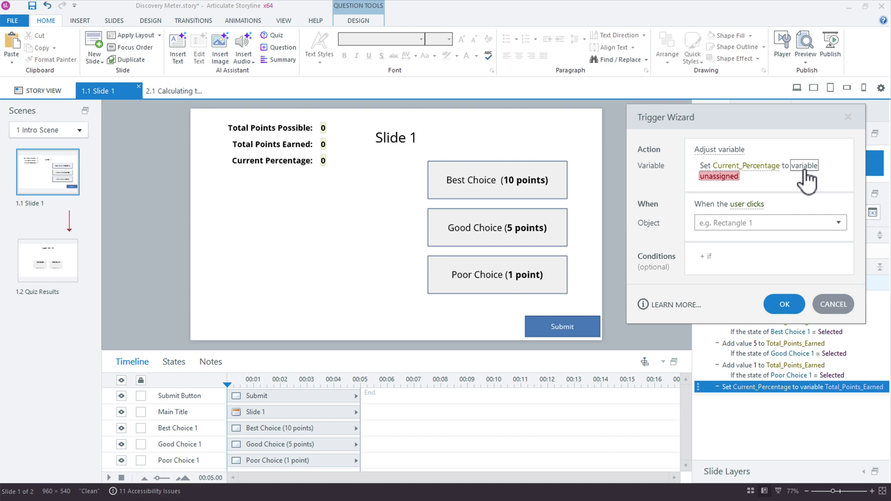
{"action": "left_click", "coordinate": [736, 178]}
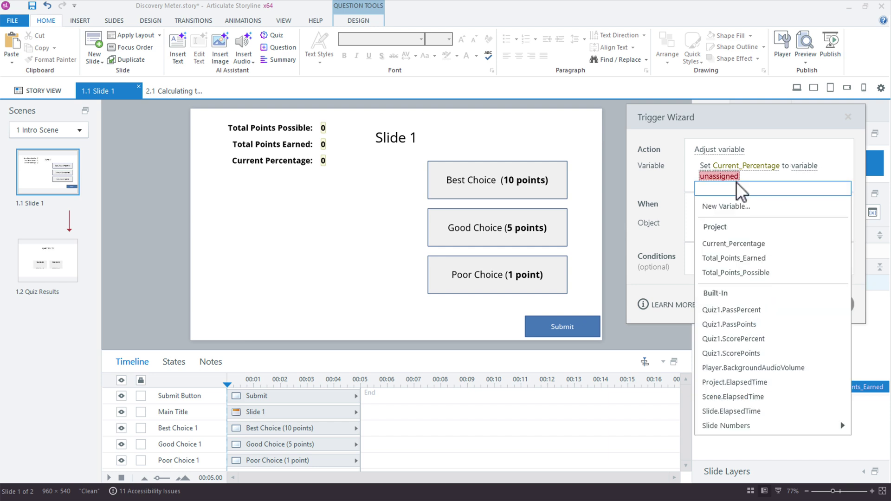
{"action": "left_click", "coordinate": [738, 273]}
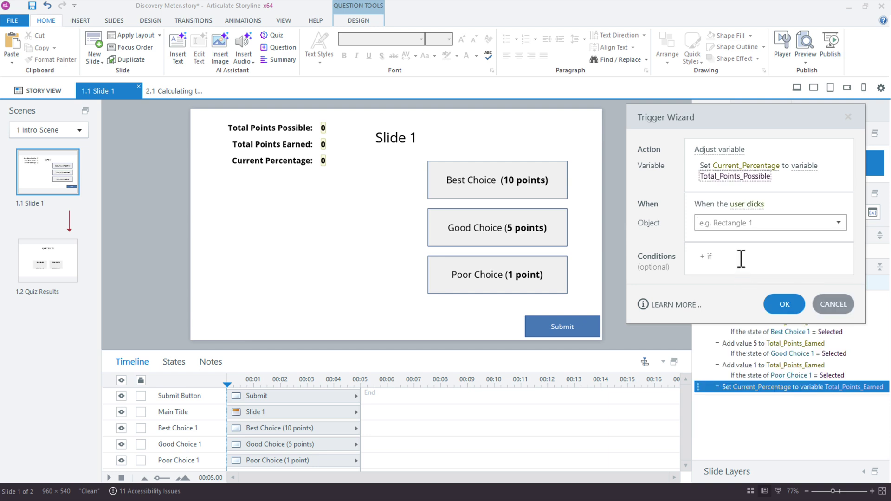
{"action": "left_click", "coordinate": [705, 166]}
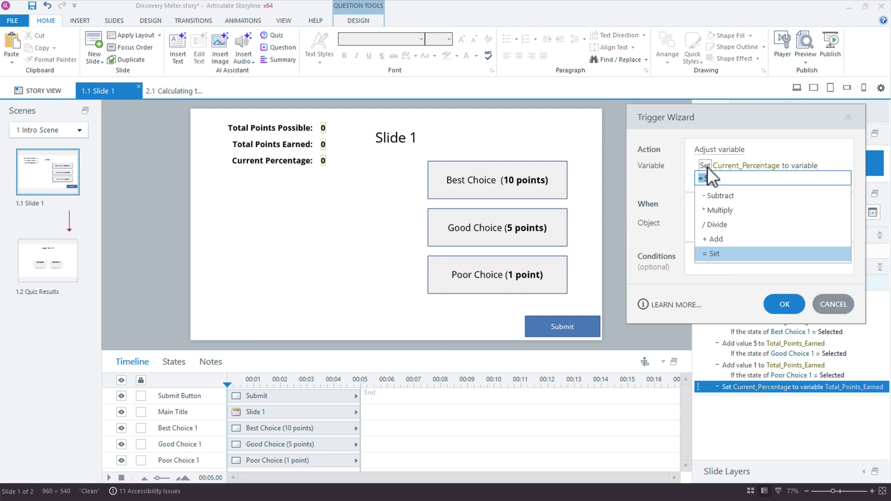
{"action": "left_click", "coordinate": [719, 224]}
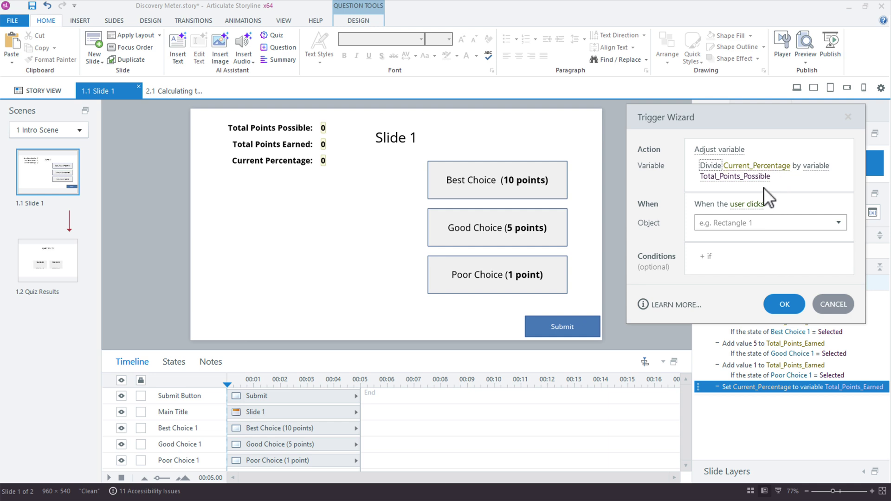
{"action": "left_click", "coordinate": [752, 224]}
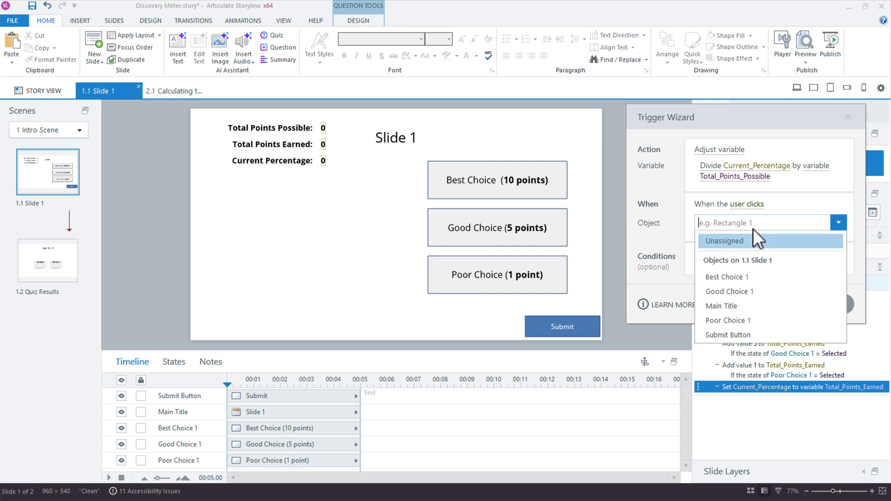
{"action": "left_click", "coordinate": [750, 334]}
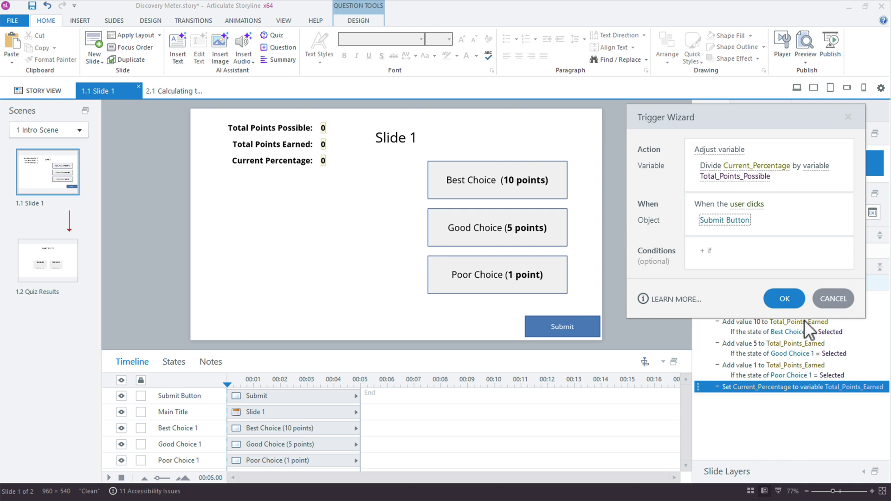
{"action": "left_click", "coordinate": [786, 298]}
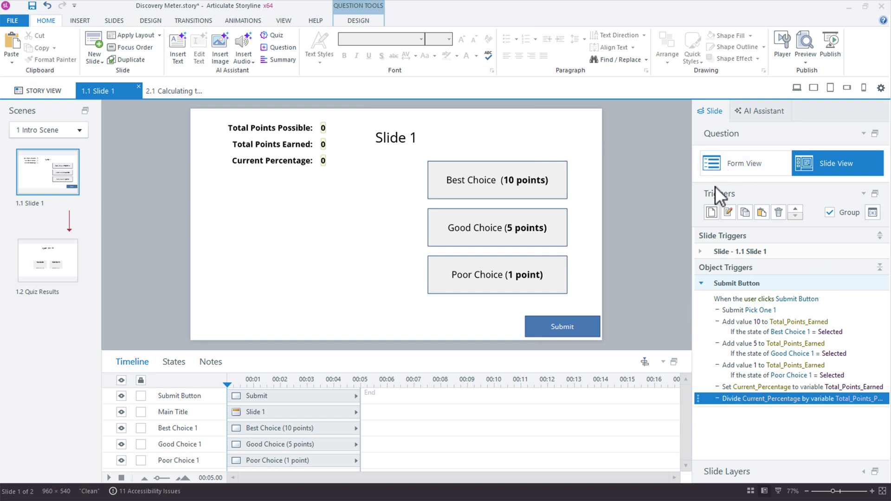
Add a Submit Button click trigger that multiplies Current_Percentage by 100.
{"action": "left_click", "coordinate": [711, 212]}
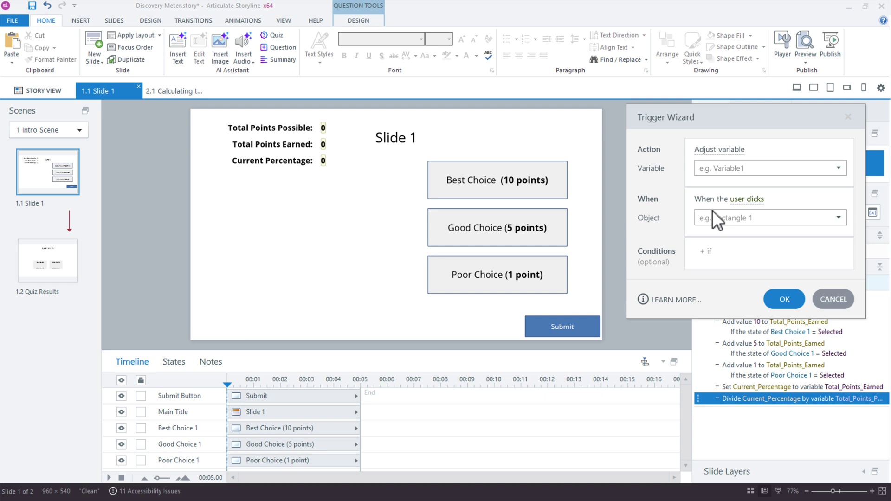
{"action": "left_click", "coordinate": [723, 173]}
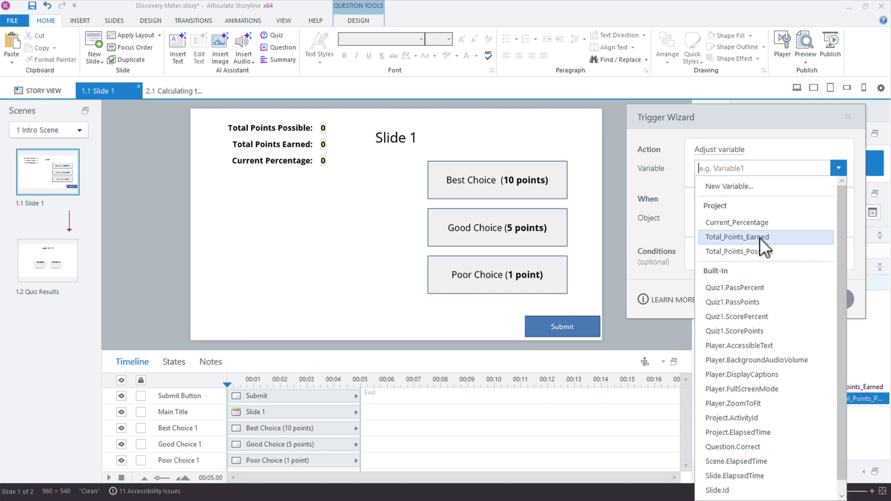
{"action": "left_click", "coordinate": [759, 225]}
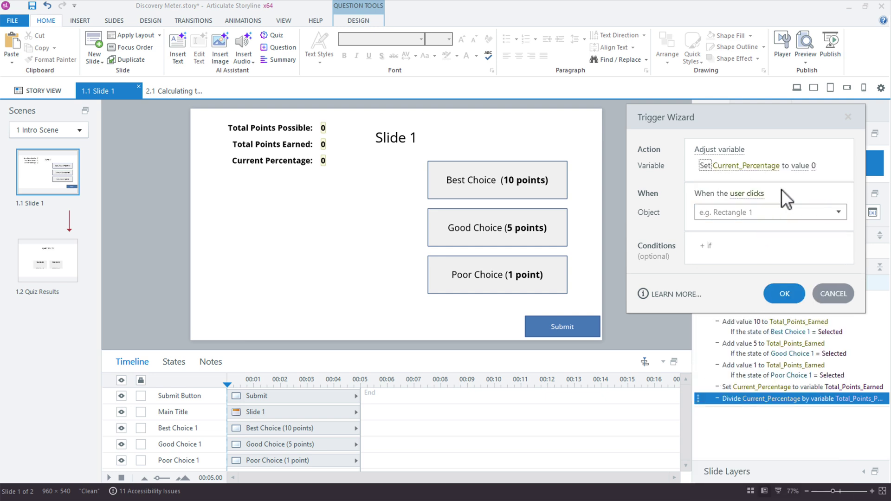
{"action": "left_click", "coordinate": [813, 166]}
{"action": "type", "text": "100"}
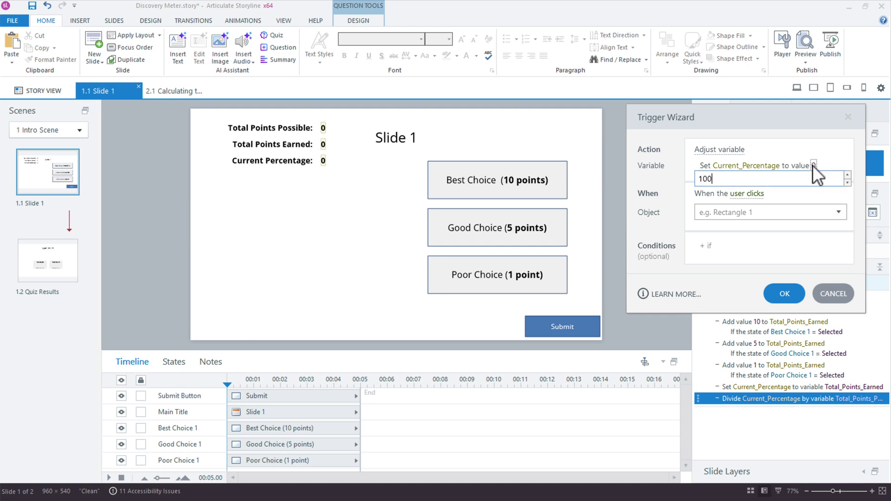
{"action": "key", "text": "Tab"}
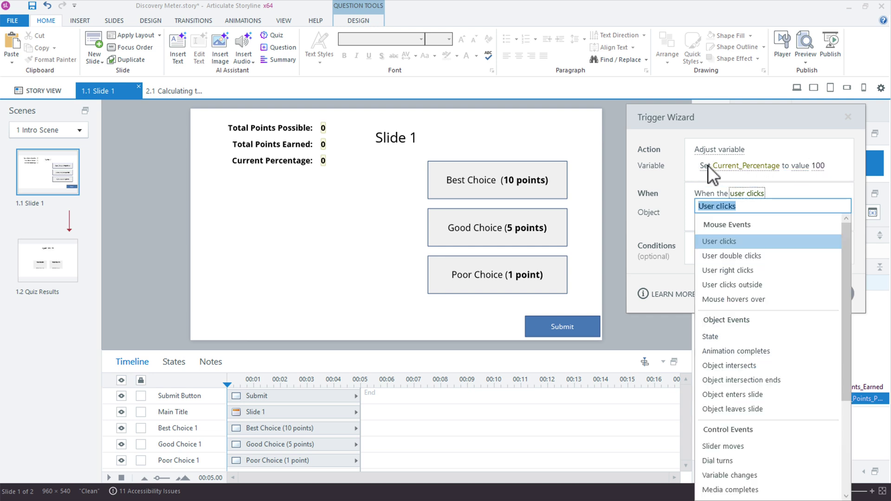
{"action": "left_click", "coordinate": [708, 166]}
{"action": "left_click", "coordinate": [728, 208]}
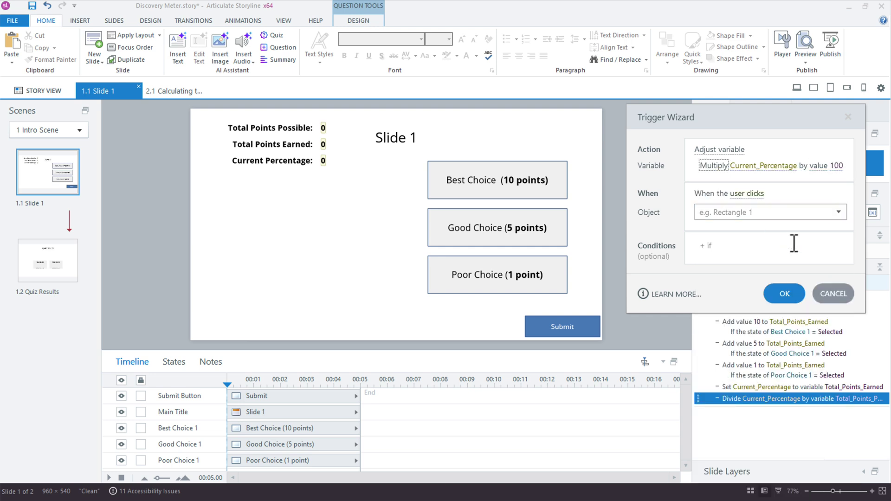
{"action": "left_click", "coordinate": [733, 212]}
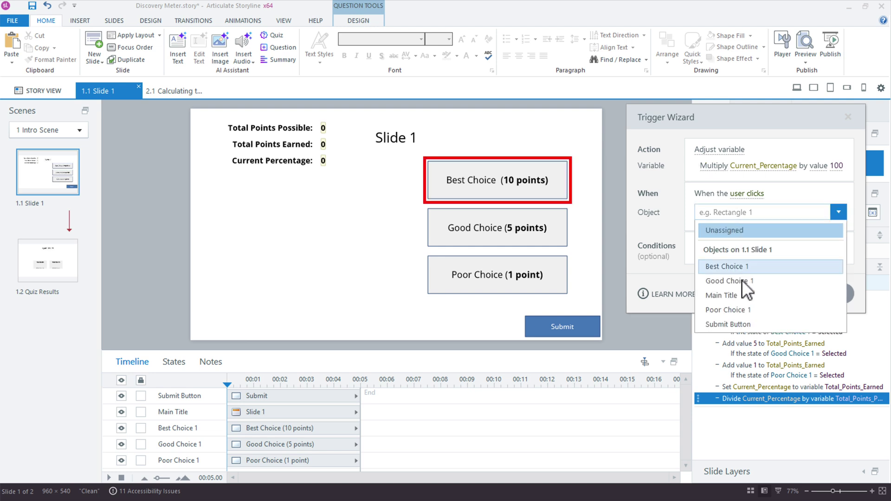
{"action": "left_click", "coordinate": [751, 323]}
{"action": "left_click", "coordinate": [778, 294]}
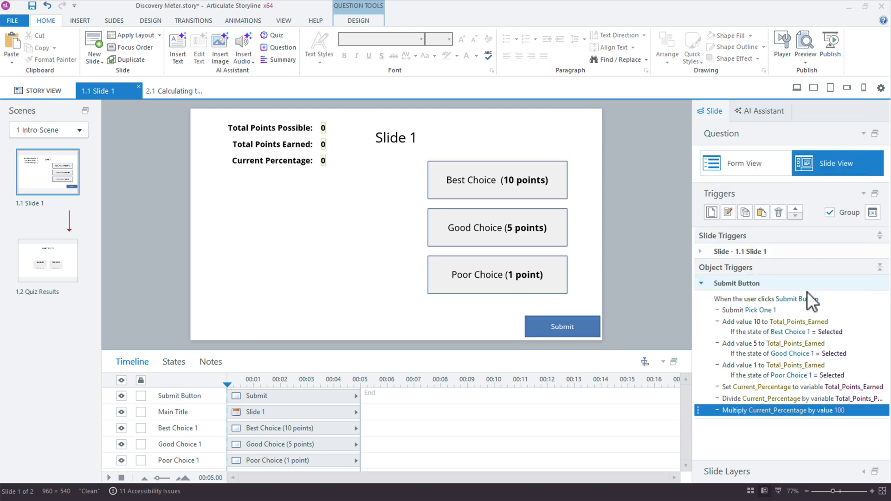
{"action": "left_click", "coordinate": [439, 170]}
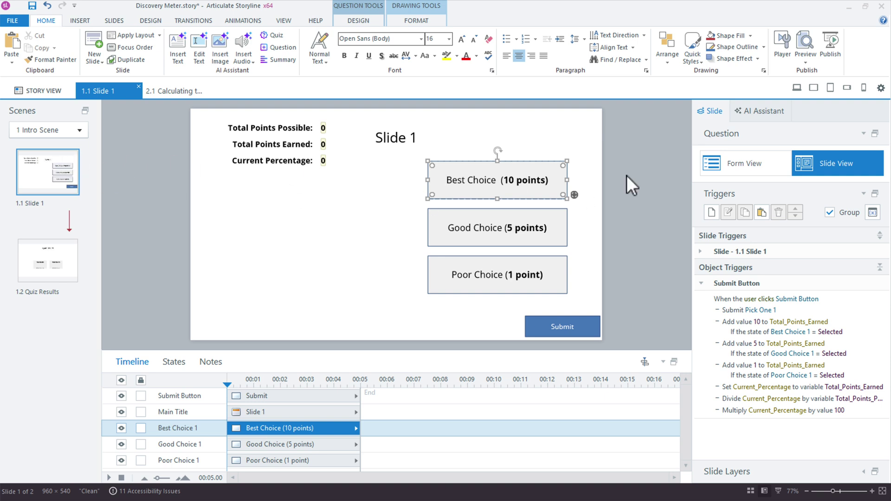
Preview the slide and test the scoring by submitting Best Choice.
{"action": "left_click", "coordinate": [797, 88]}
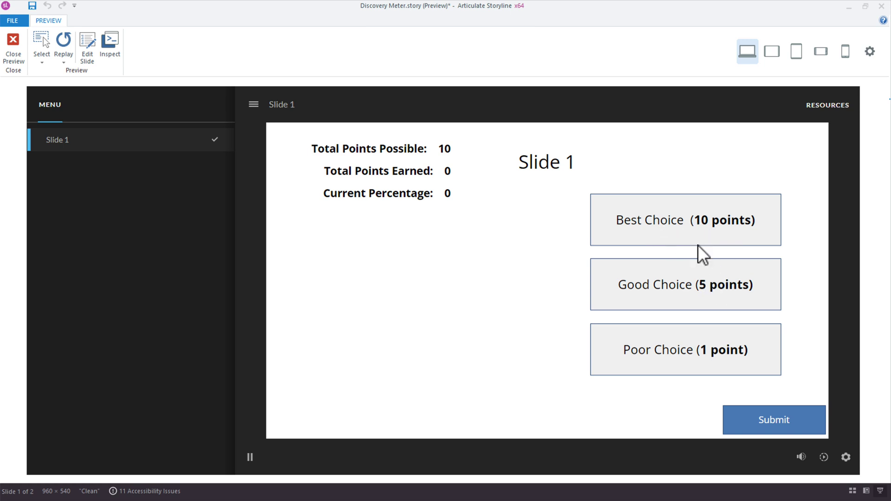
{"action": "left_click", "coordinate": [688, 230]}
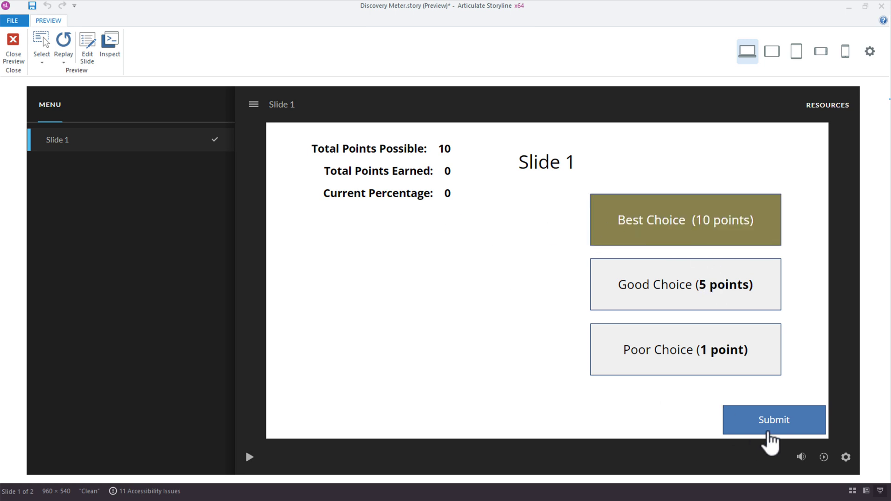
{"action": "left_click", "coordinate": [772, 421]}
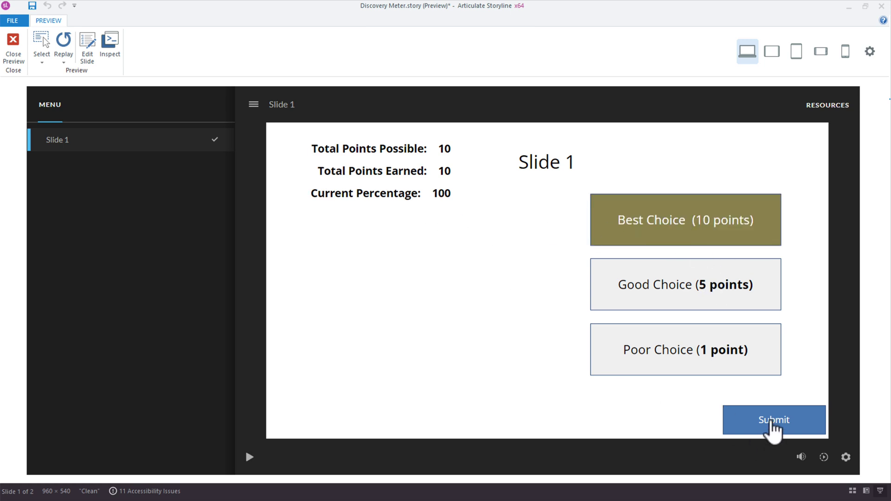
{"action": "key", "text": "Escape"}
Move Submit Pick One 1 below the multiply trigger and retest Good Choice, showing 50%.
{"action": "left_click", "coordinate": [790, 310]}
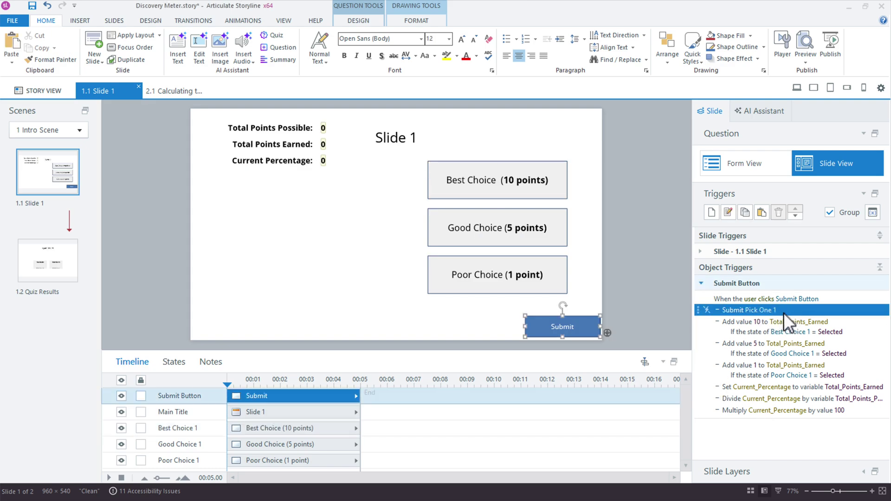
{"action": "left_click_drag", "start_coordinate": [780, 310], "coordinate": [770, 418]}
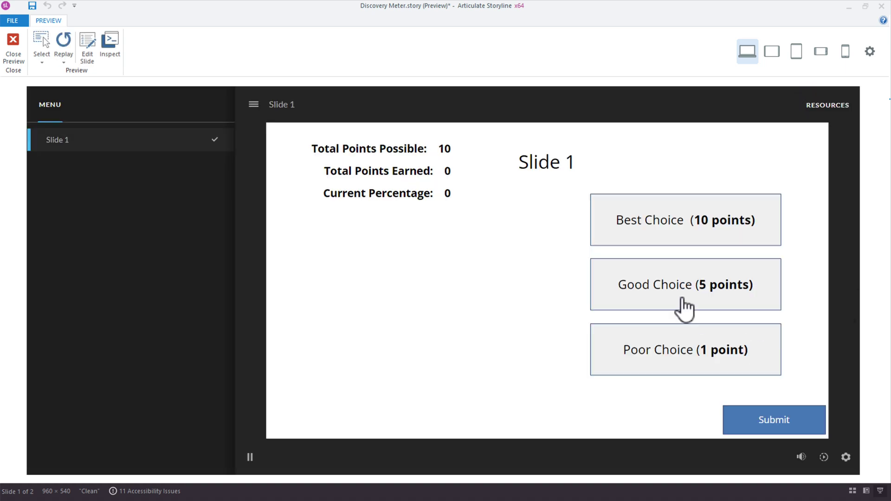
{"action": "left_click", "coordinate": [684, 308]}
{"action": "left_click", "coordinate": [790, 417]}
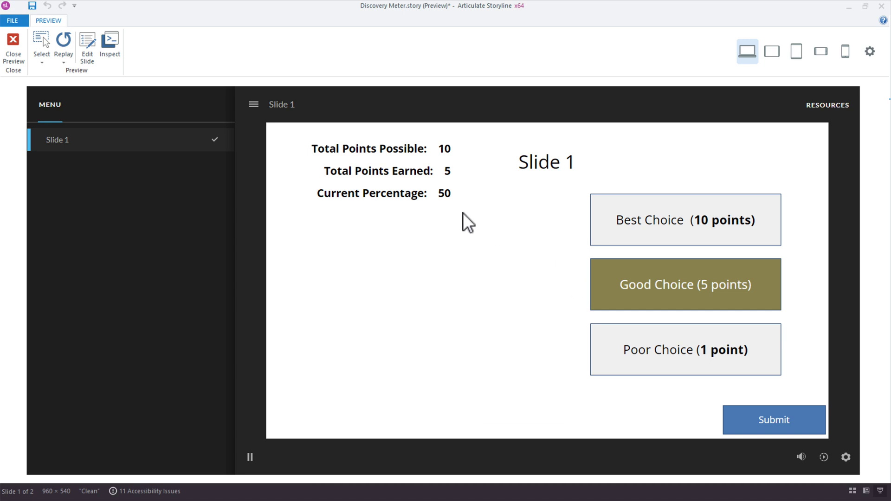
{"action": "key", "text": "Escape"}
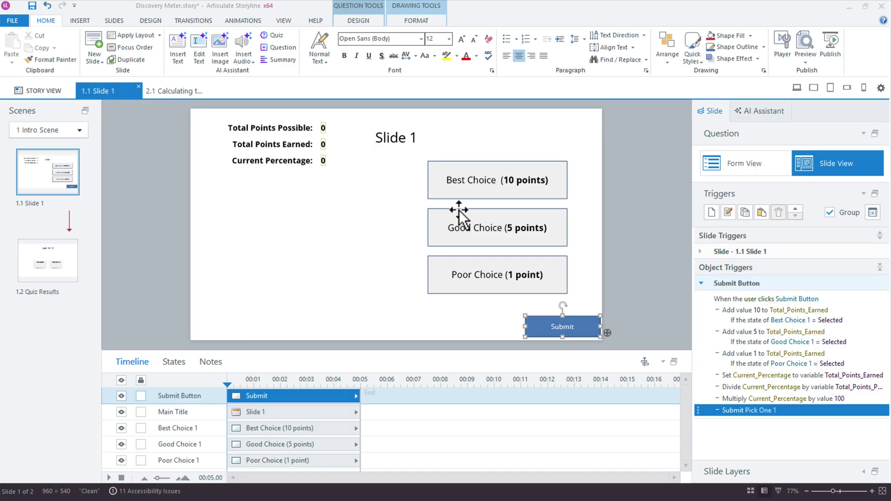
Paste copies of Slide 1 as slides 1.1–1.4 and check a copy's Total_Points_Possible trigger.
{"action": "left_click", "coordinate": [33, 180]}
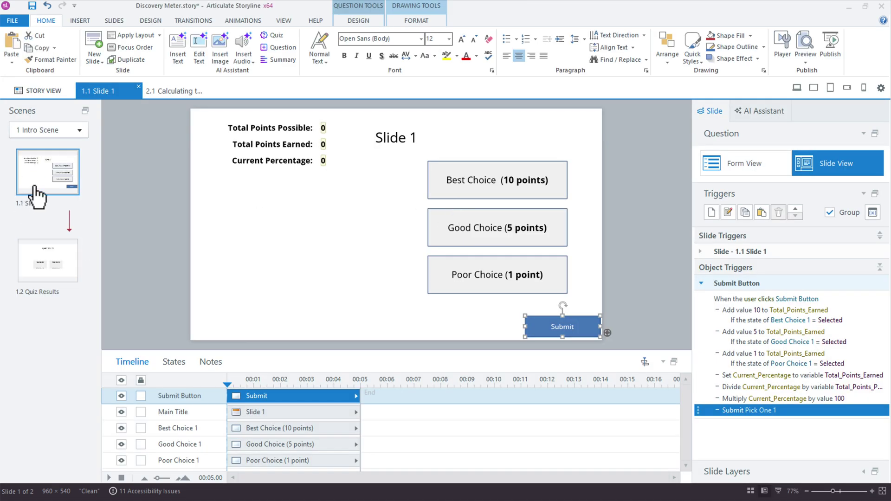
{"action": "key", "text": "ctrl+v"}
{"action": "key", "text": "ctrl+v"}
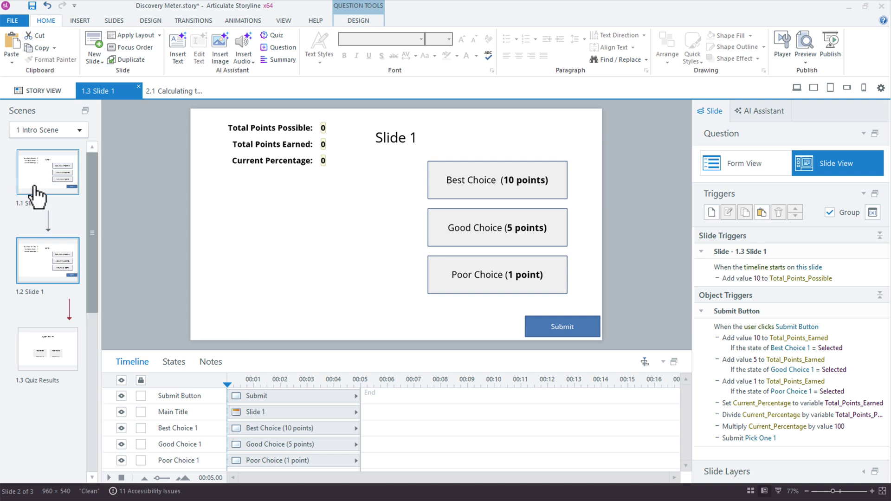
{"action": "key", "text": "ctrl+v"}
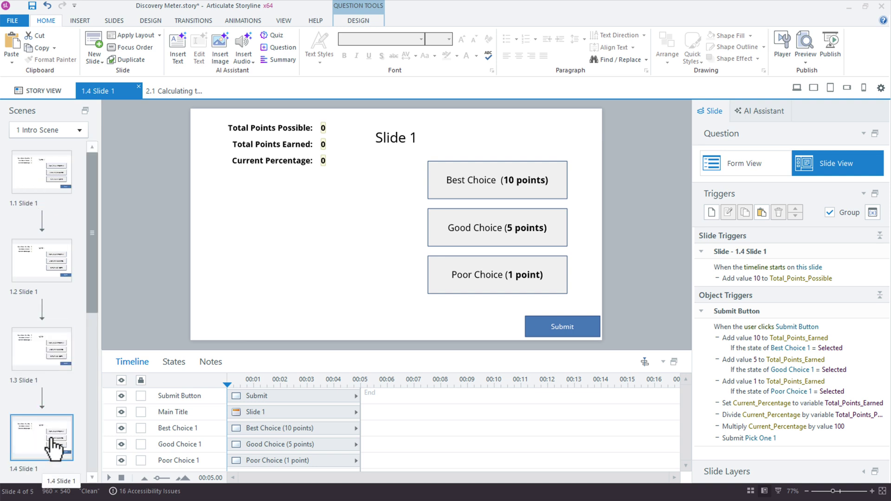
{"action": "left_click", "coordinate": [853, 270]}
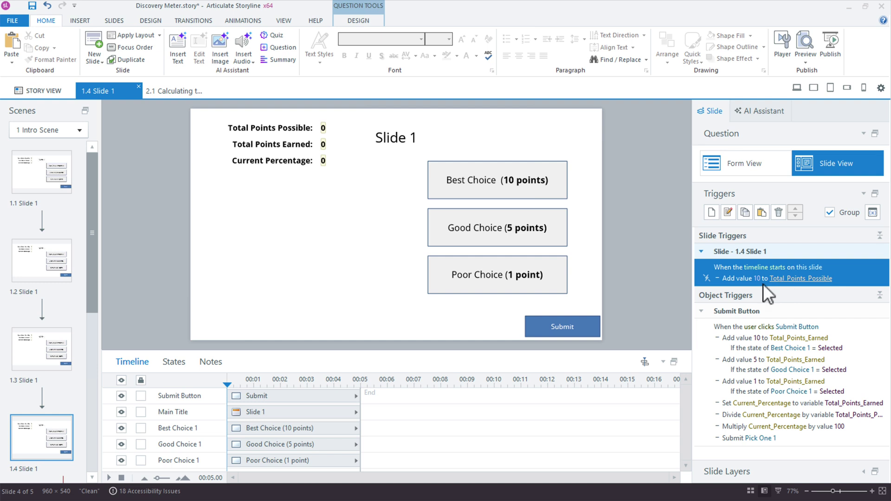
From slide 1.1, open the slide master and unhide the gradient Color Zone bar, undoing an accidental move.
{"action": "left_click", "coordinate": [52, 183]}
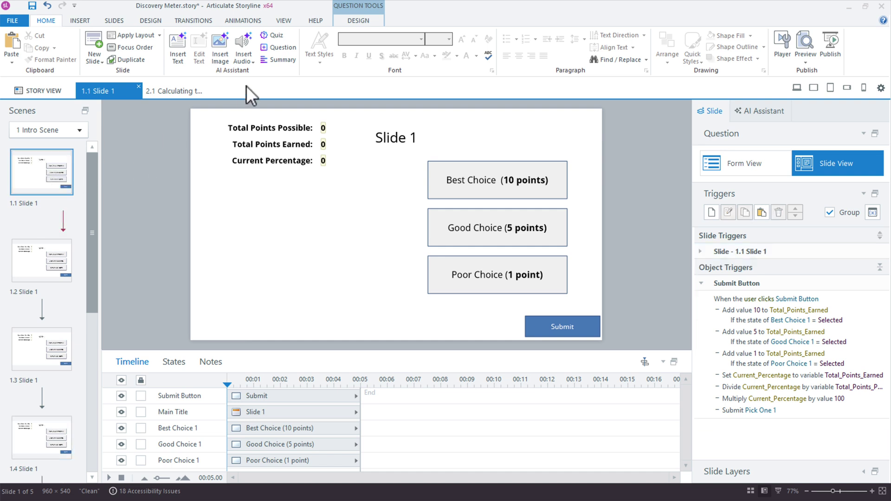
{"action": "left_click", "coordinate": [282, 23]}
{"action": "left_click", "coordinate": [57, 46]}
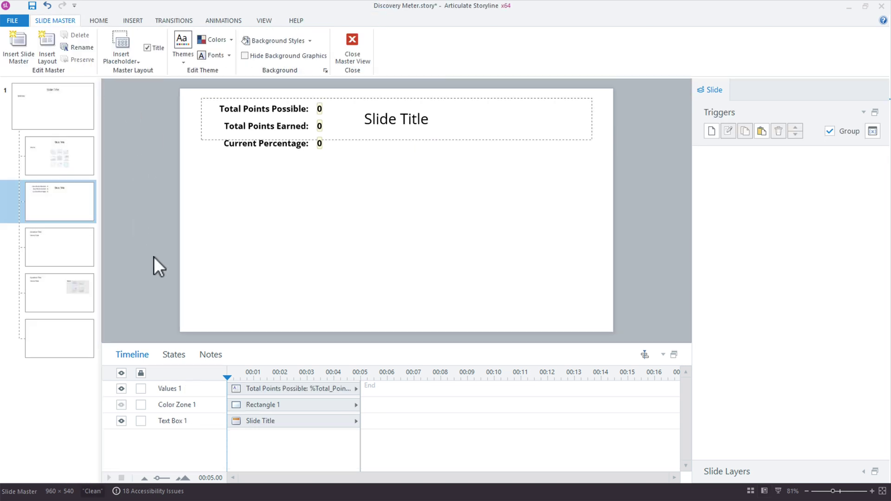
{"action": "left_click", "coordinate": [123, 405]}
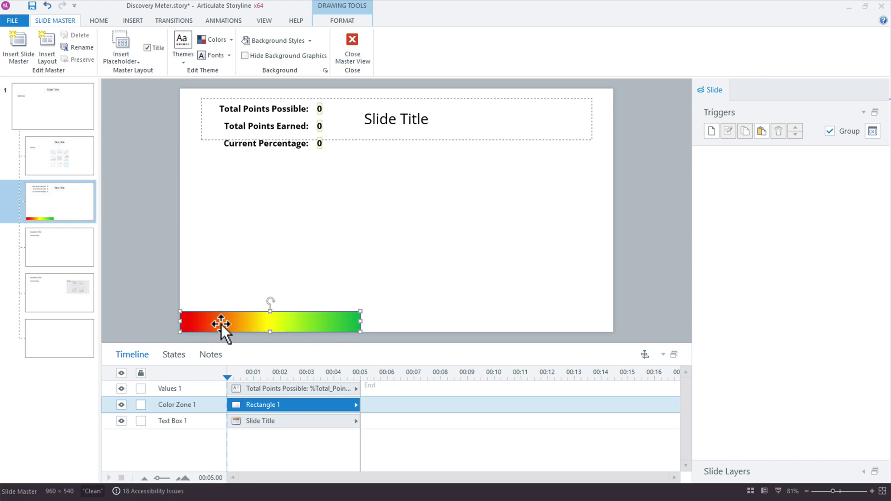
{"action": "left_click_drag", "start_coordinate": [284, 327], "coordinate": [302, 314]}
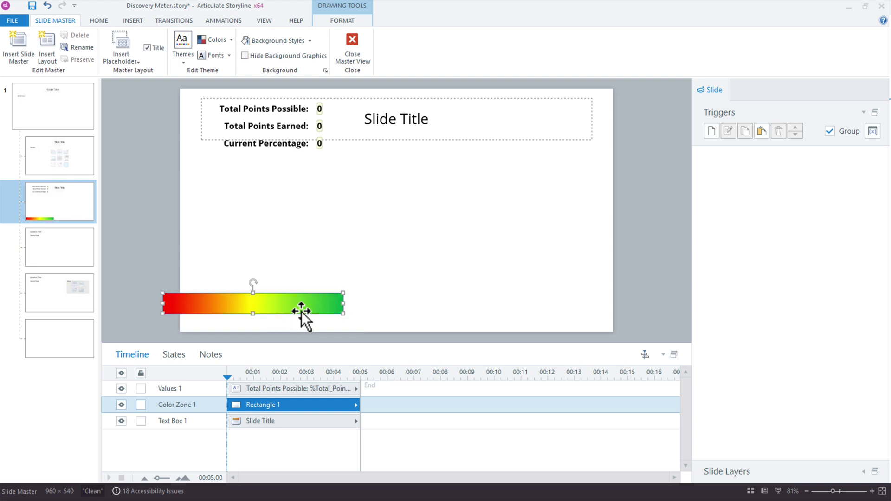
{"action": "key", "text": "ctrl+z"}
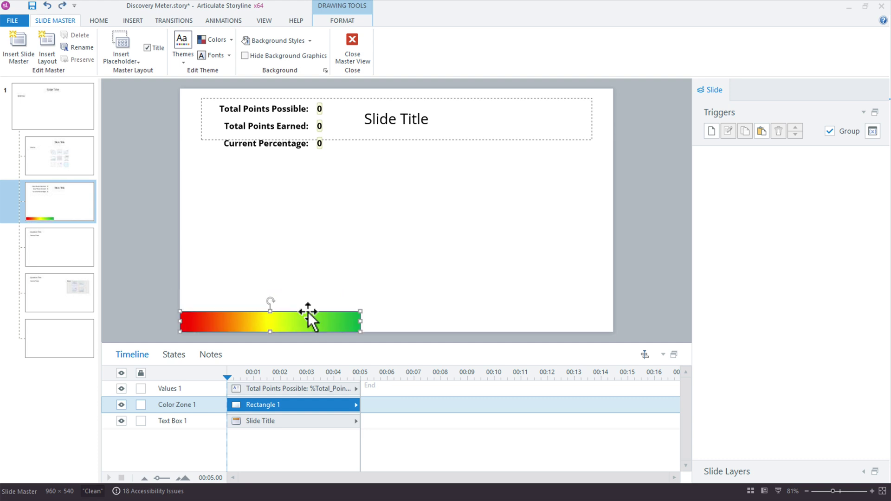
Insert a slider and draw it just above the gradient bar.
{"action": "left_click", "coordinate": [126, 22]}
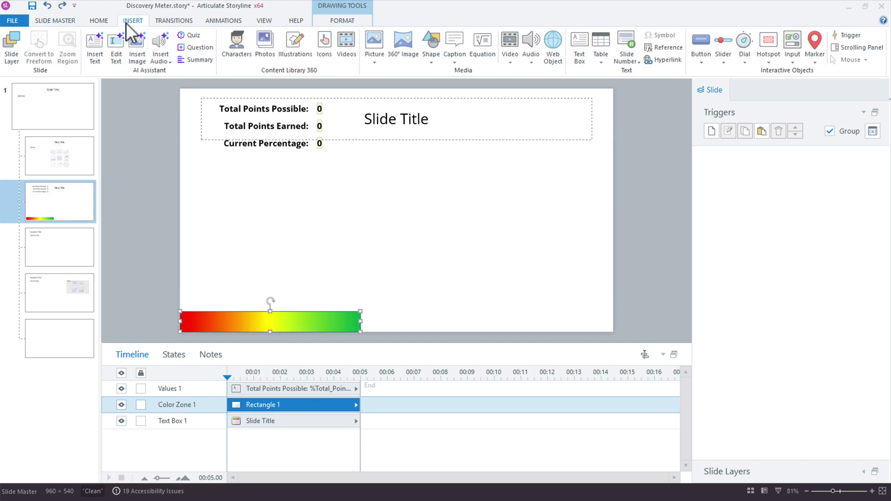
{"action": "left_click", "coordinate": [722, 57]}
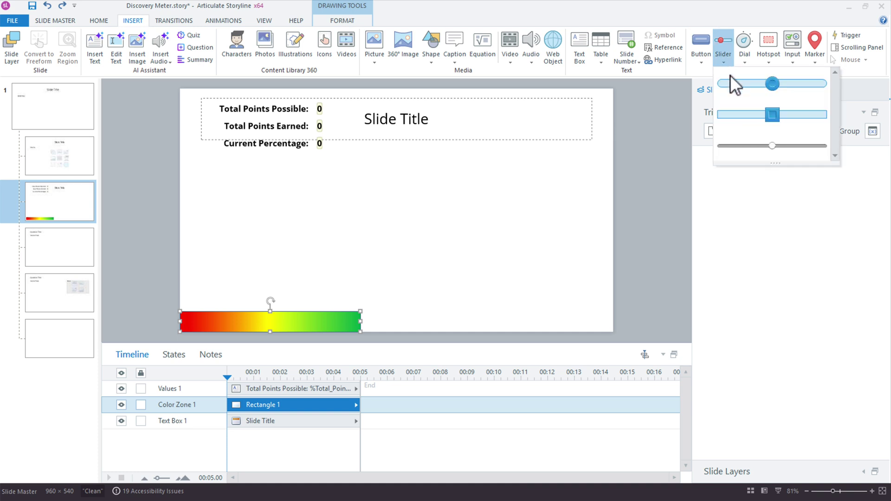
{"action": "left_click", "coordinate": [730, 79]}
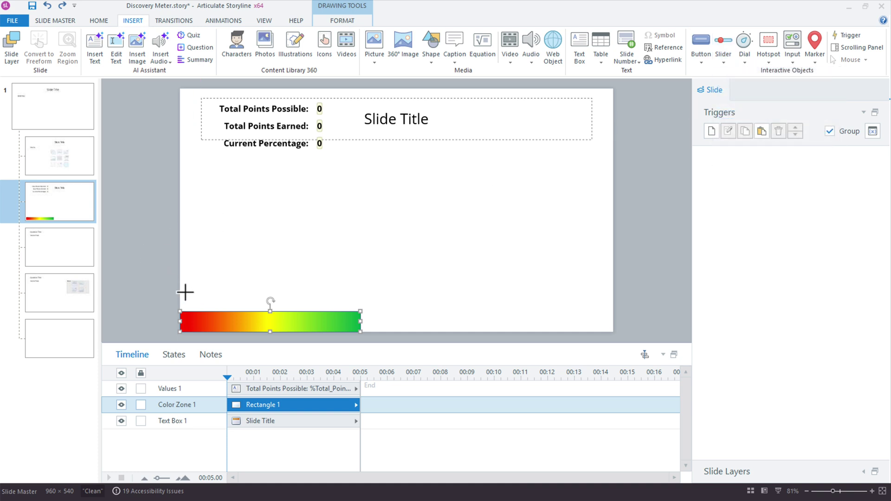
{"action": "left_click_drag", "start_coordinate": [184, 293], "coordinate": [356, 309]}
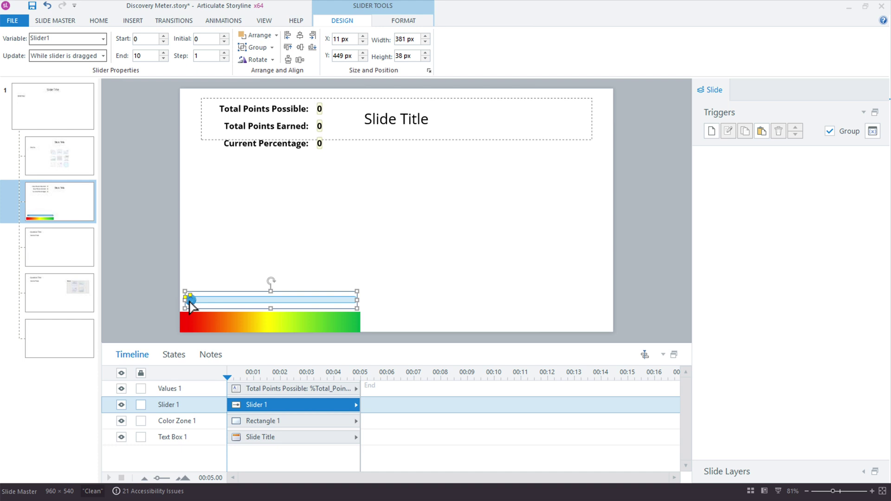
Enlarge the slider thumb, give it the grey pin thumb style, and move the slider onto the gradient bar.
{"action": "left_click_drag", "start_coordinate": [190, 295], "coordinate": [193, 291]}
{"action": "left_click", "coordinate": [391, 21]}
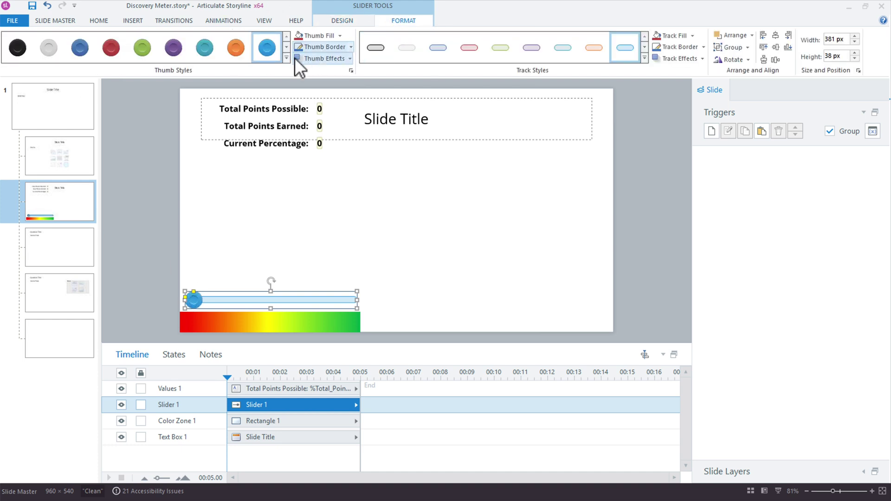
{"action": "left_click", "coordinate": [288, 60]}
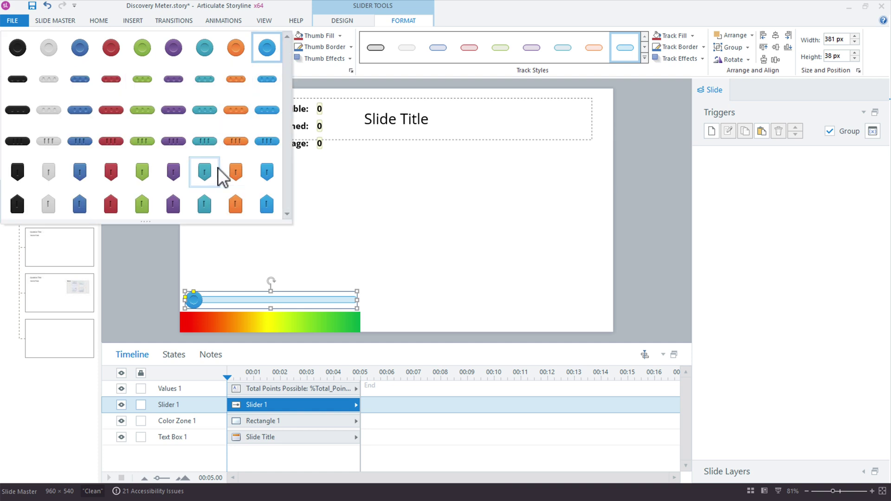
{"action": "left_click", "coordinate": [47, 172]}
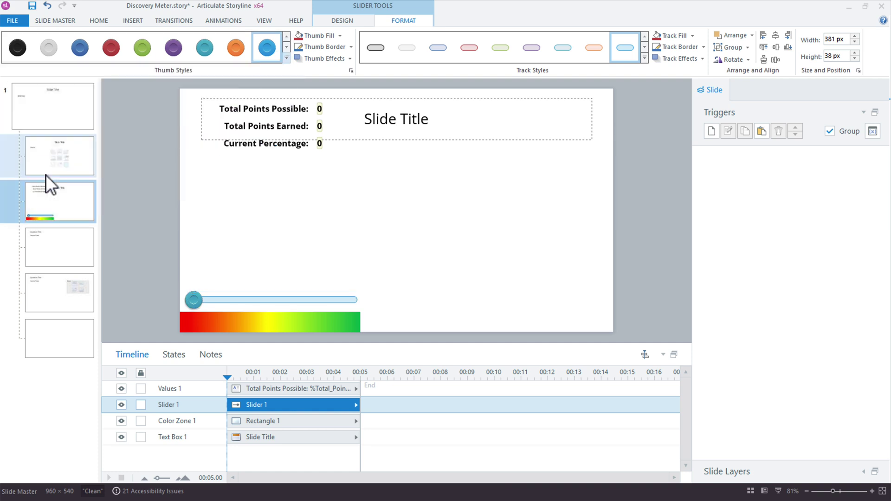
{"action": "left_click_drag", "start_coordinate": [221, 309], "coordinate": [238, 325]}
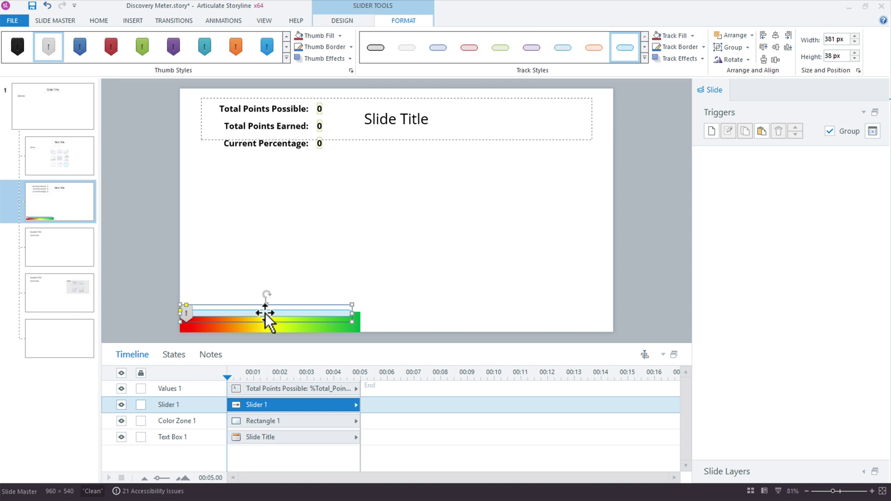
{"action": "left_click", "coordinate": [350, 26]}
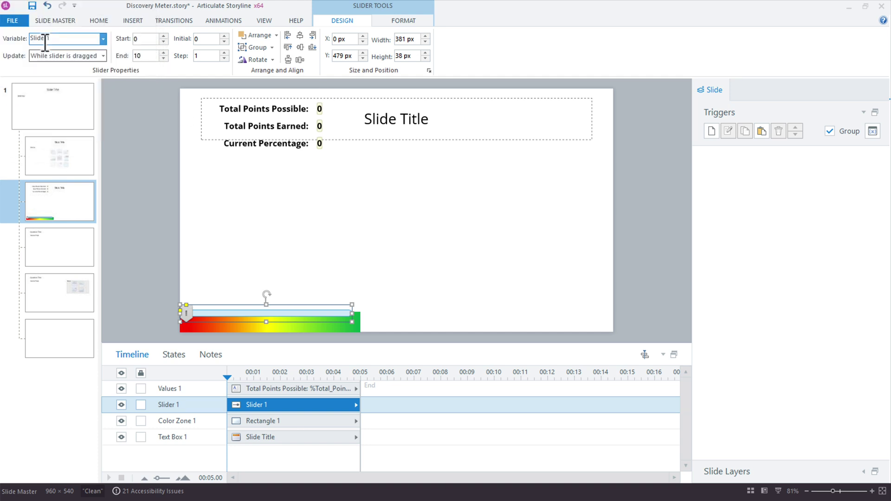
Link the slider to the Current_Percentage variable and set its End value to 100.
{"action": "left_click", "coordinate": [103, 40]}
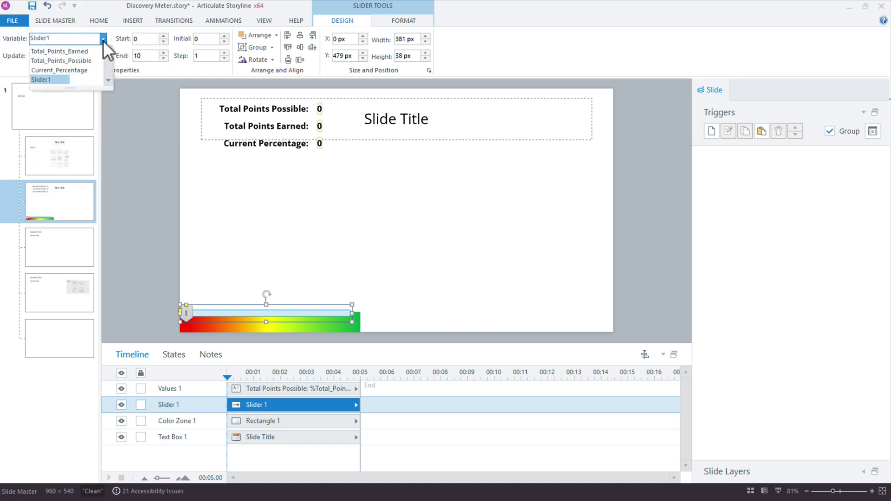
{"action": "left_click", "coordinate": [62, 69]}
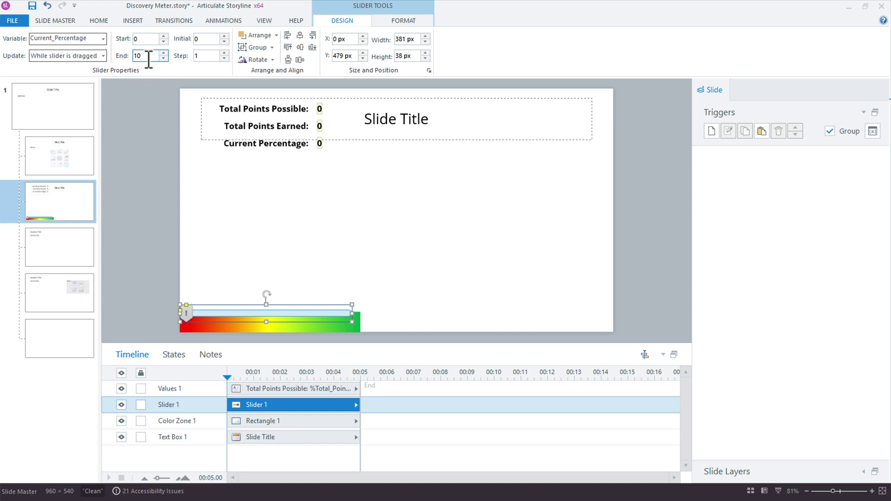
{"action": "type", "text": "0"}
{"action": "left_click", "coordinate": [71, 24]}
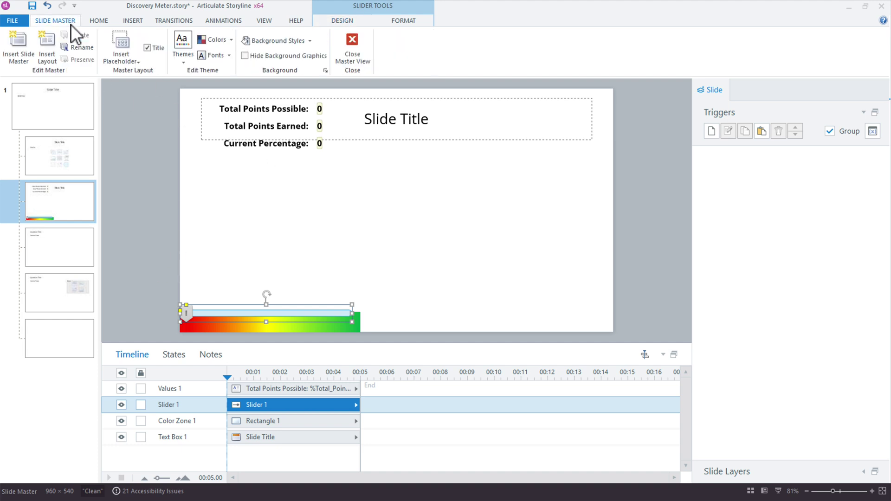
Leave slide master view and start a project preview from slide 1.1.
{"action": "left_click", "coordinate": [350, 45]}
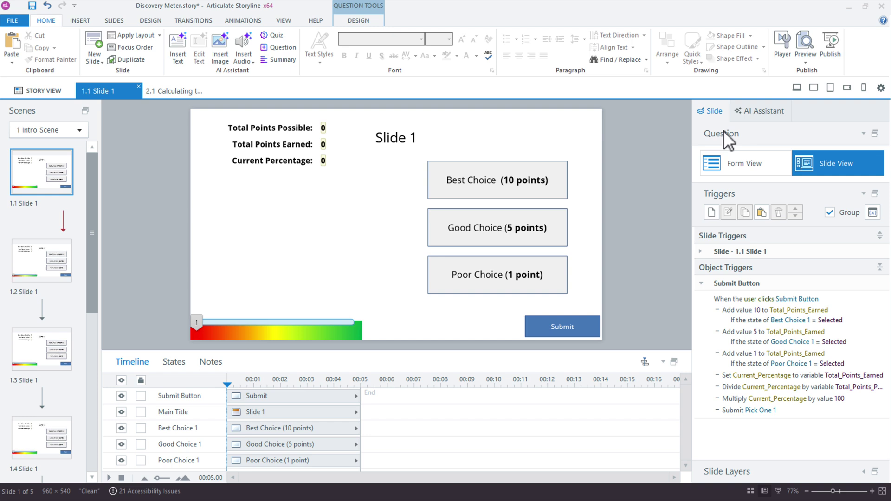
{"action": "left_click", "coordinate": [42, 350]}
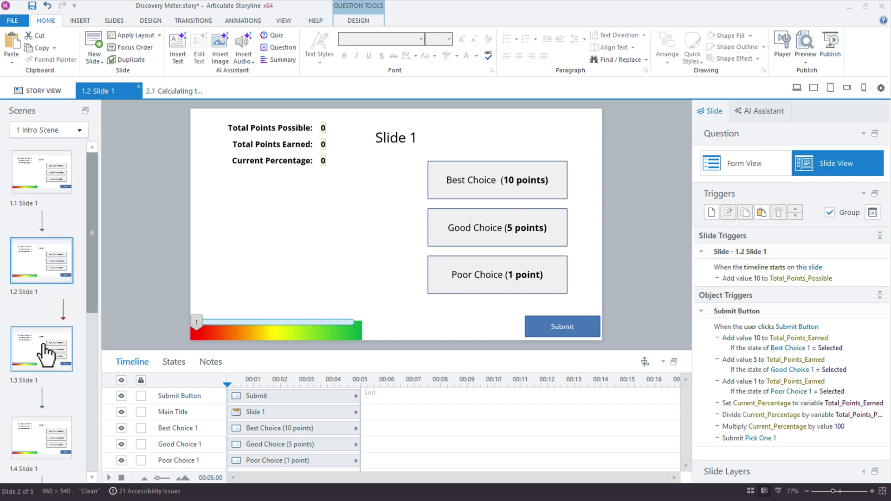
{"action": "left_click", "coordinate": [40, 199]}
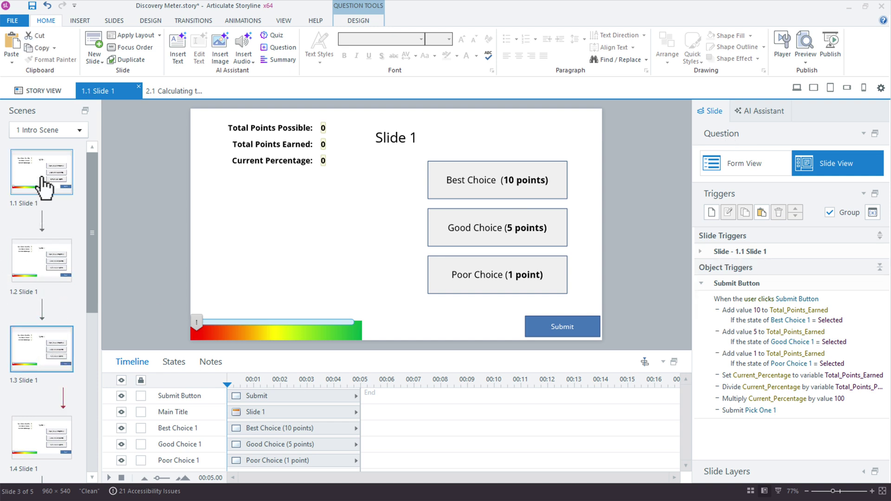
{"action": "left_click", "coordinate": [807, 67]}
{"action": "left_click", "coordinate": [814, 85]}
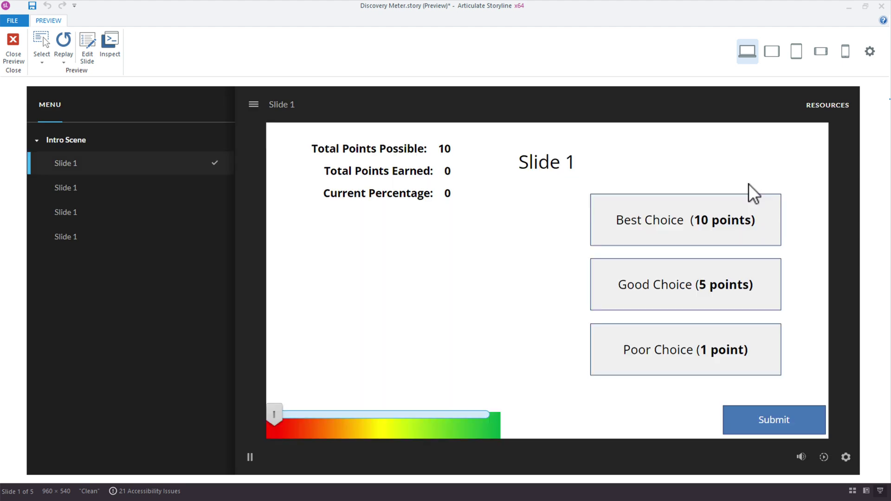
Answer and submit the quiz questions, drag the meter by hand to 45, then close the preview.
{"action": "left_click", "coordinate": [662, 218]}
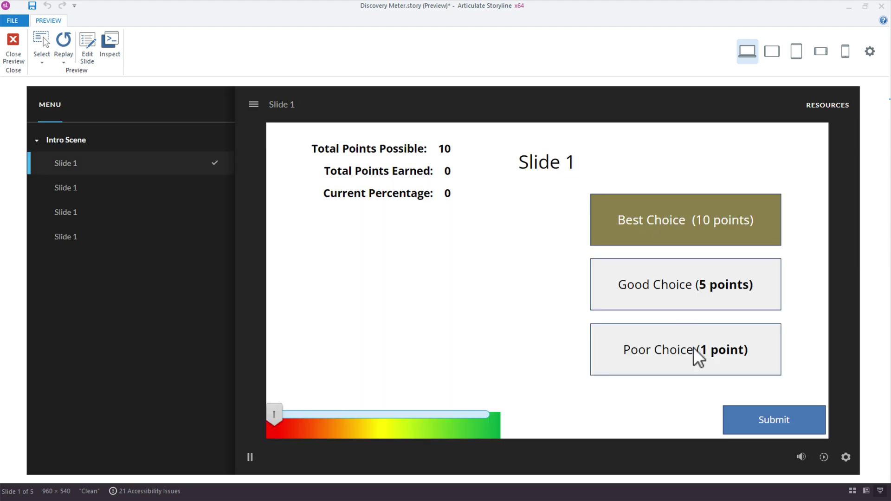
{"action": "left_click", "coordinate": [761, 430]}
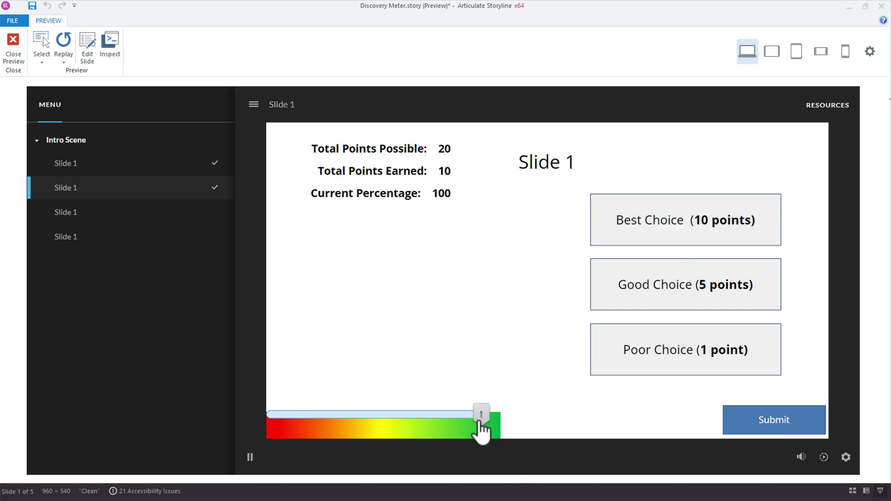
{"action": "left_click", "coordinate": [677, 307]}
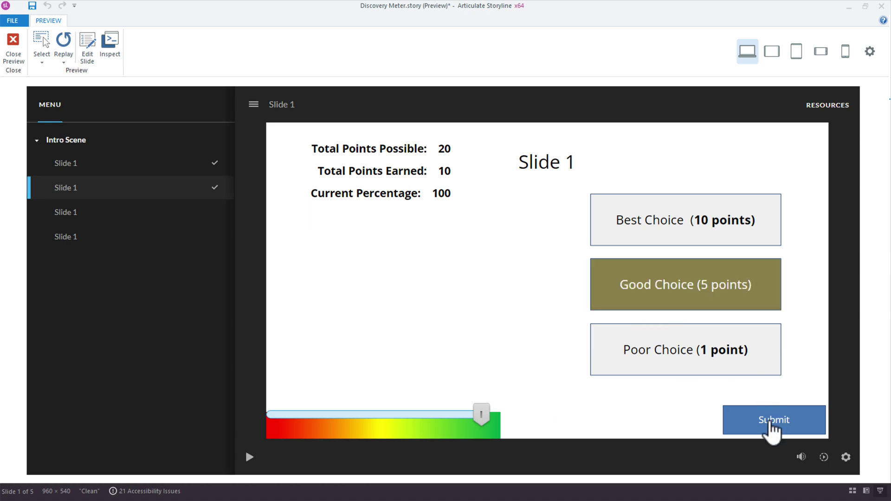
{"action": "left_click", "coordinate": [770, 421]}
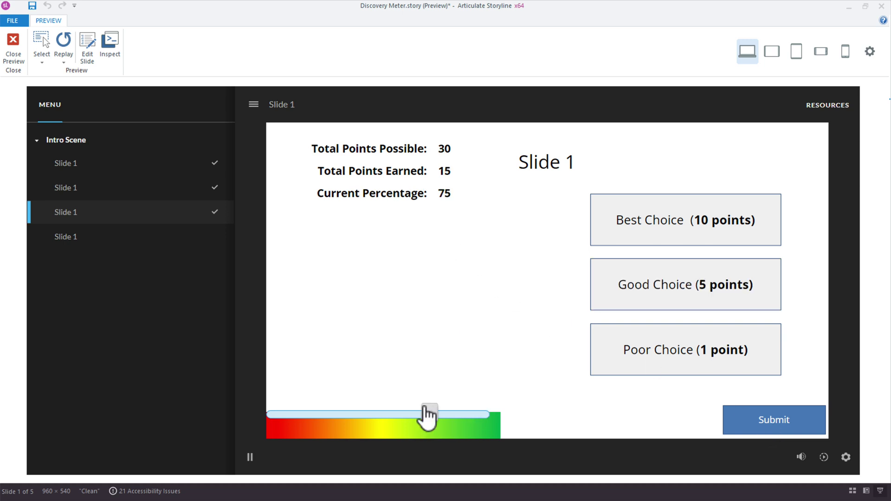
{"action": "left_click", "coordinate": [712, 293]}
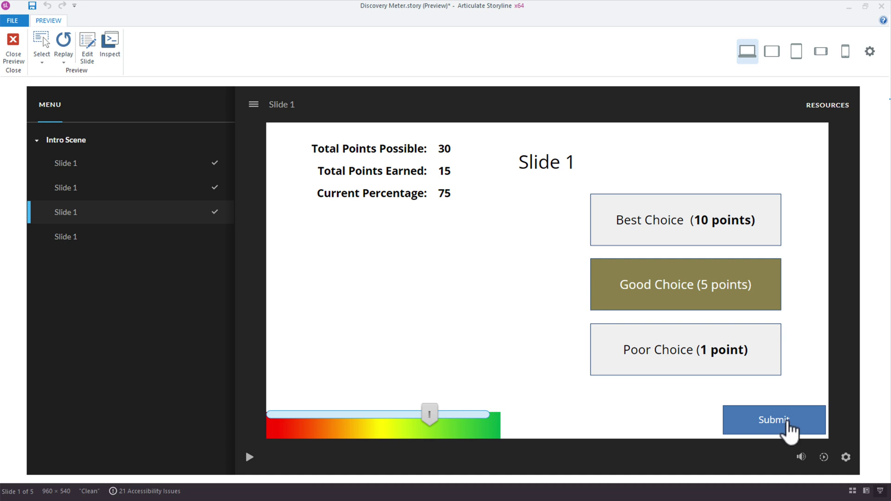
{"action": "left_click", "coordinate": [787, 421]}
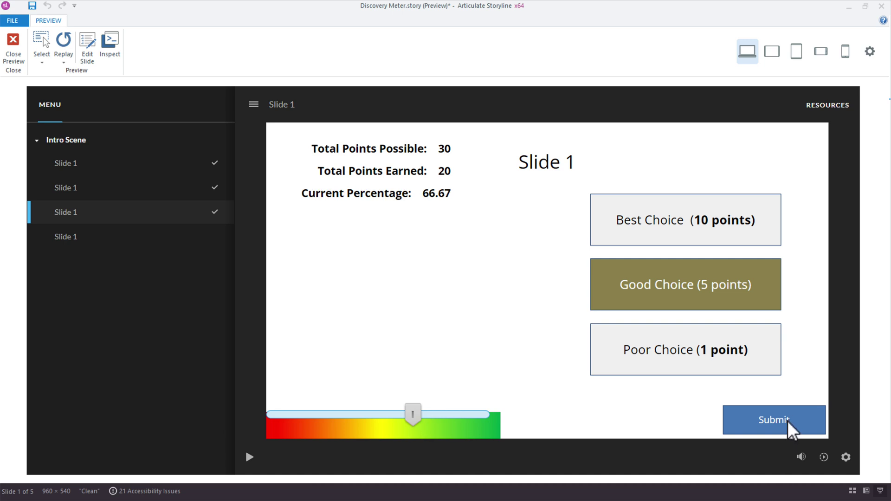
{"action": "left_click", "coordinate": [699, 295]}
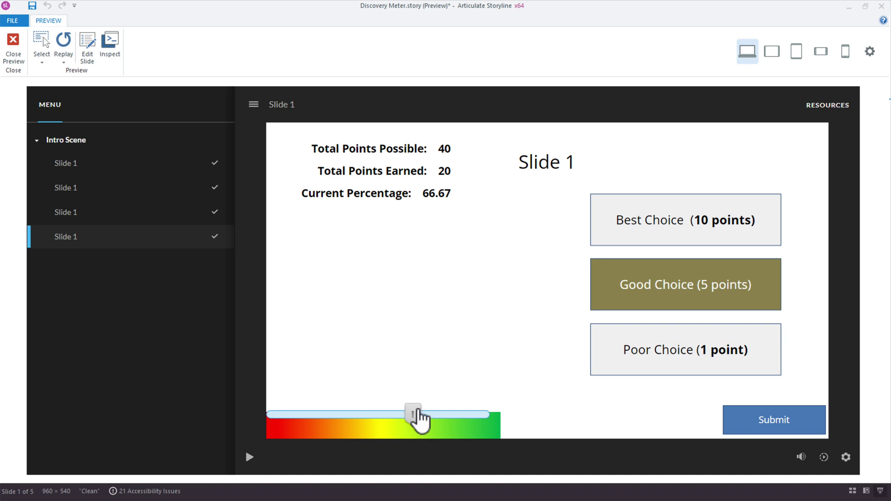
{"action": "left_click_drag", "start_coordinate": [417, 417], "coordinate": [378, 385]}
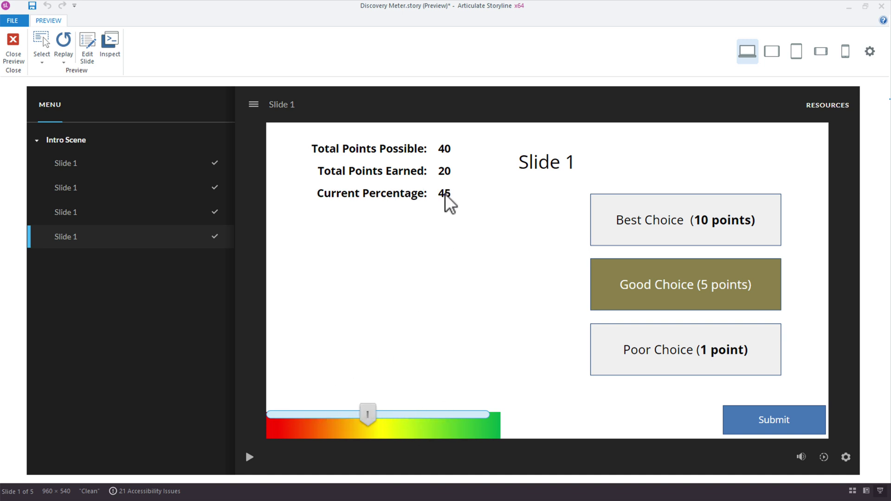
{"action": "left_click", "coordinate": [13, 43]}
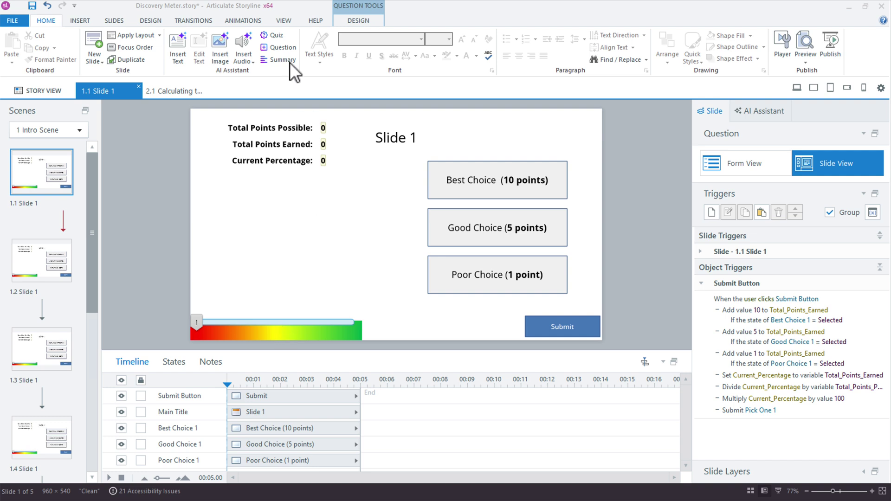
On the slide master, draw a rectangular hotspot covering the gradient meter bar.
{"action": "left_click", "coordinate": [282, 20]}
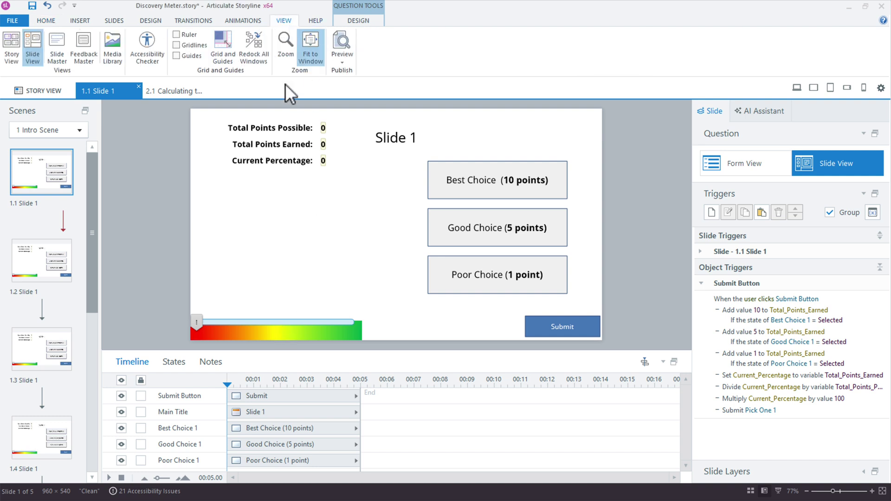
{"action": "left_click", "coordinate": [59, 40]}
{"action": "left_click", "coordinate": [133, 20]}
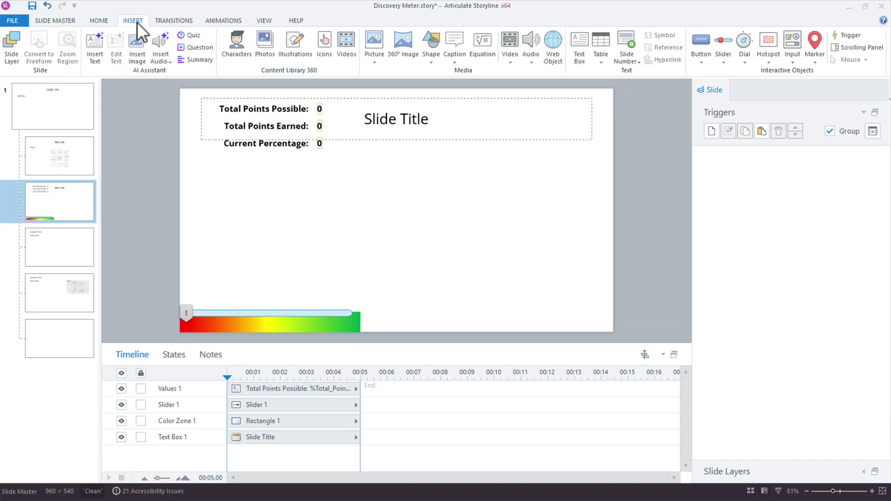
{"action": "left_click", "coordinate": [774, 62]}
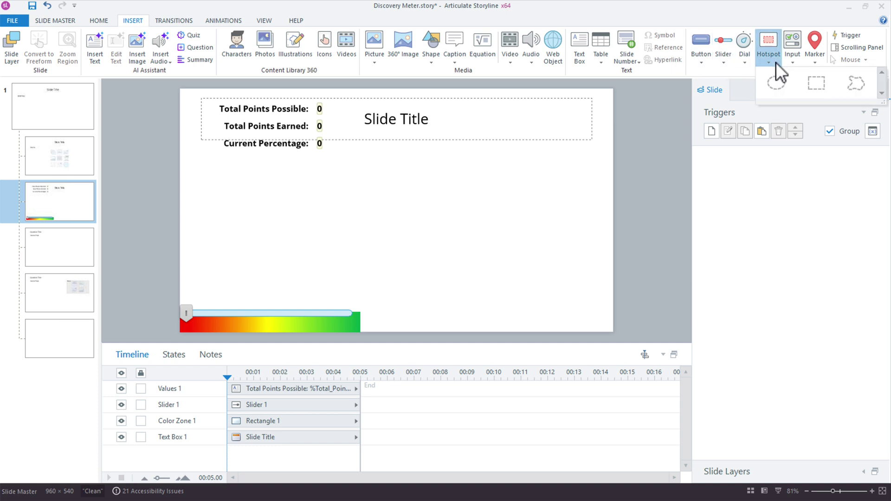
{"action": "left_click", "coordinate": [804, 88]}
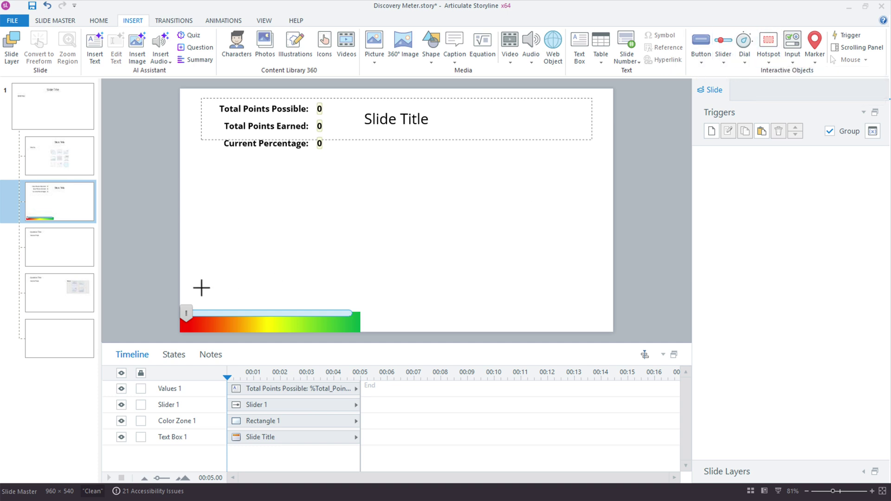
{"action": "mouse_move", "coordinate": [166, 285]}
{"action": "left_mouse_down"}
{"action": "mouse_move", "coordinate": [404, 334]}
{"action": "mouse_move", "coordinate": [381, 331]}
{"action": "left_mouse_up"}
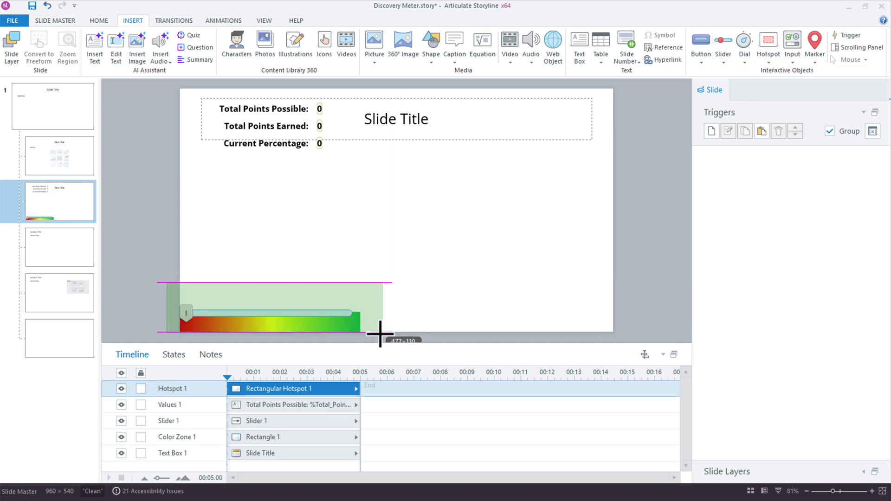
Turn off Show Hand Cursor on Hover for the hotspot, close master view, and switch to Review 360.
{"action": "right_click", "coordinate": [290, 318]}
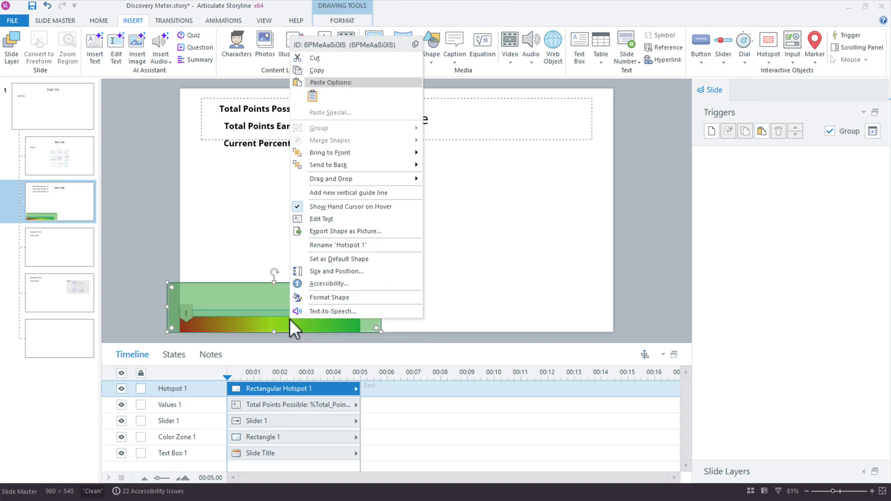
{"action": "left_click", "coordinate": [306, 212]}
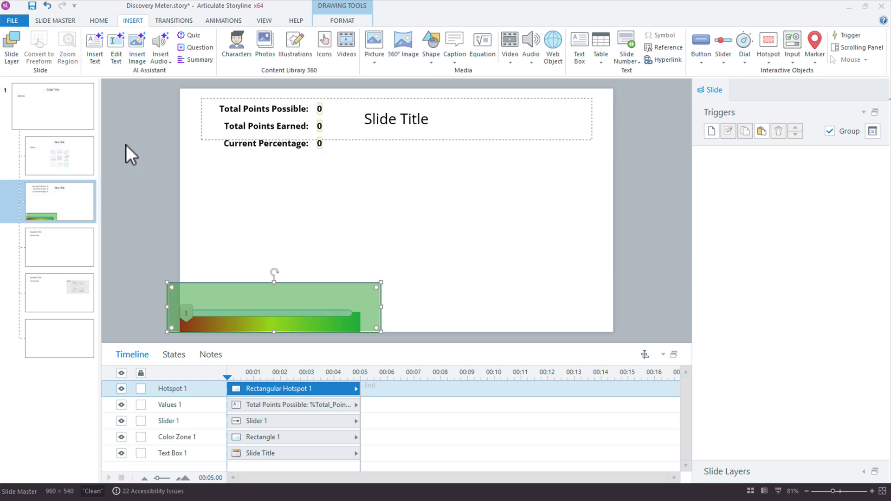
{"action": "left_click", "coordinate": [53, 19]}
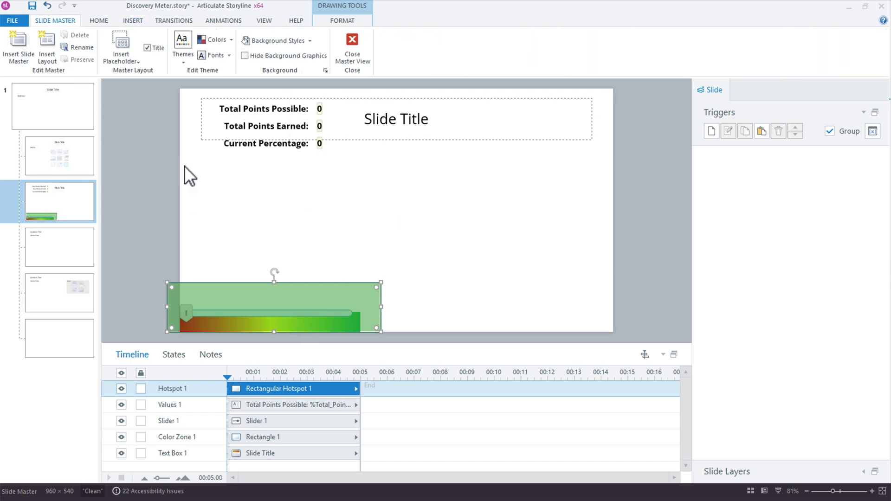
{"action": "left_click", "coordinate": [349, 45]}
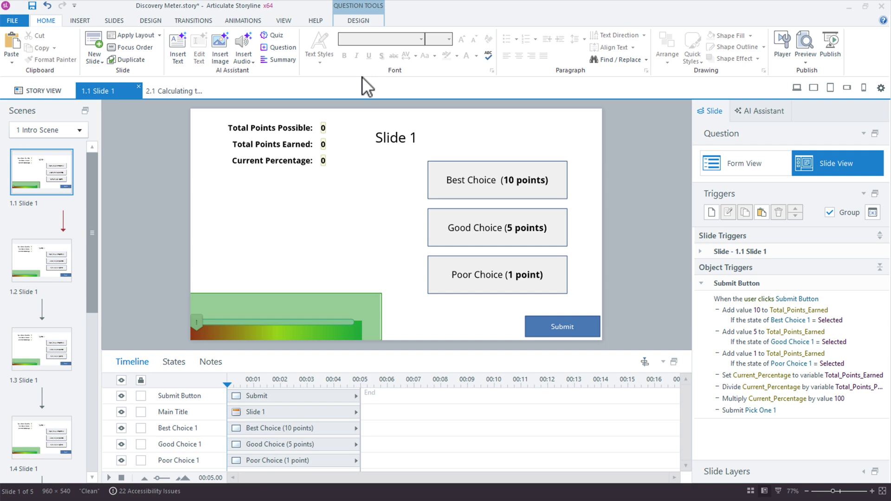
{"action": "key", "text": "alt+Tab"}
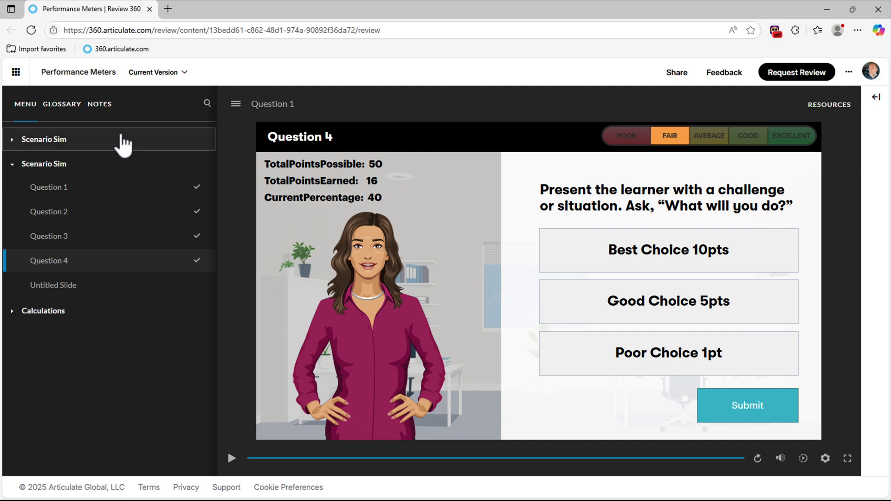
Expand the first Scenario Sim and submit Best Choice 10pts on Questions 1 and 2.
{"action": "left_click", "coordinate": [28, 140]}
{"action": "left_click", "coordinate": [52, 163]}
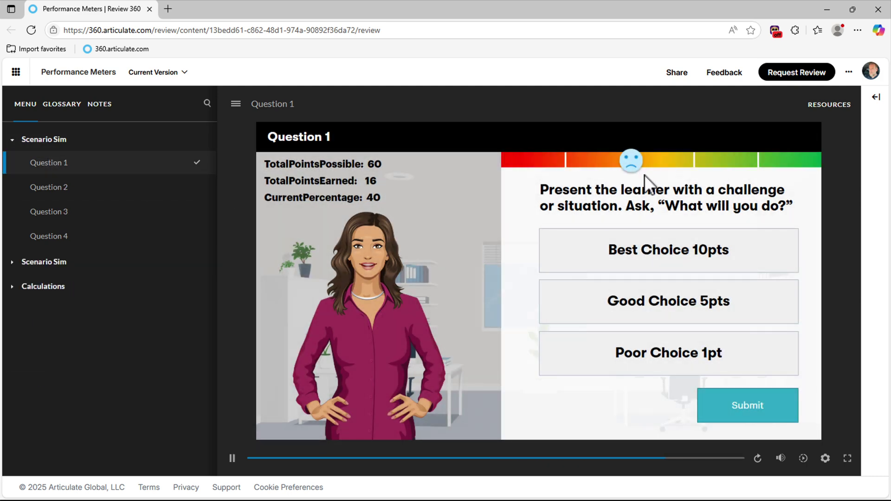
{"action": "left_click", "coordinate": [671, 255]}
{"action": "left_click", "coordinate": [759, 411]}
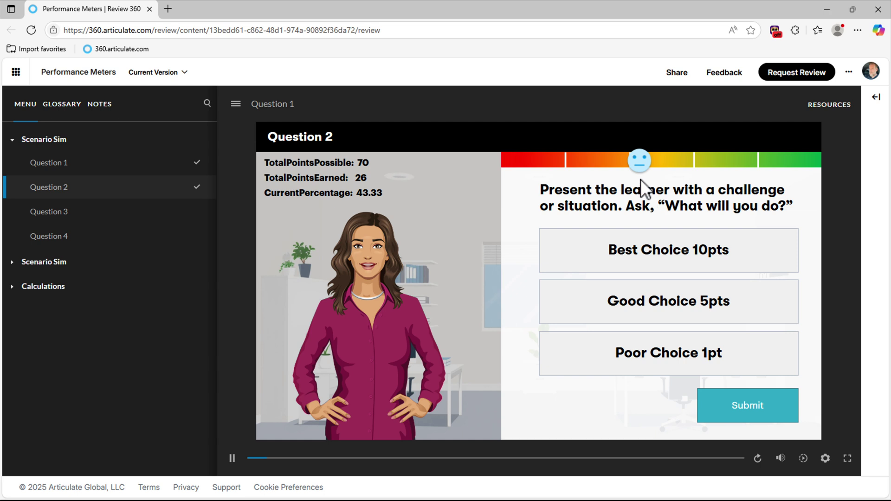
{"action": "left_click", "coordinate": [689, 253]}
{"action": "left_click", "coordinate": [747, 402]}
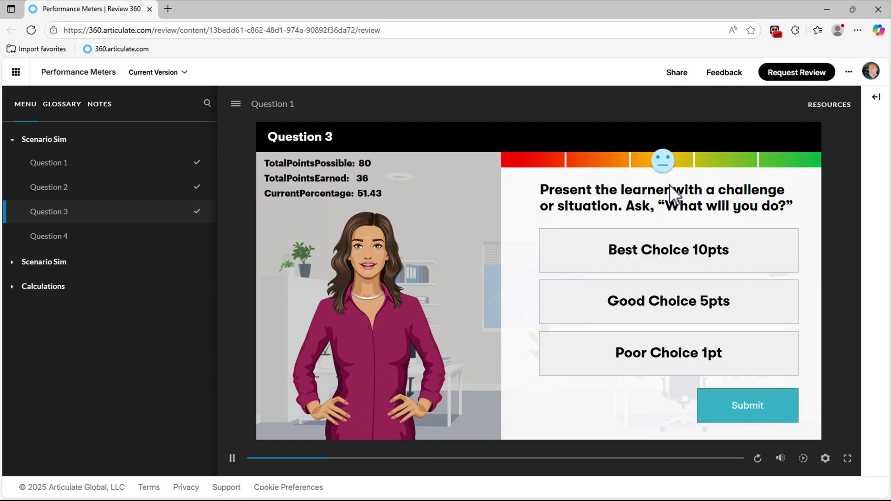
Submit Best Choice on Questions 3 and 4, resubmitting Question 4 to push the meter to 106.67%.
{"action": "left_click", "coordinate": [682, 260]}
{"action": "left_click", "coordinate": [783, 418]}
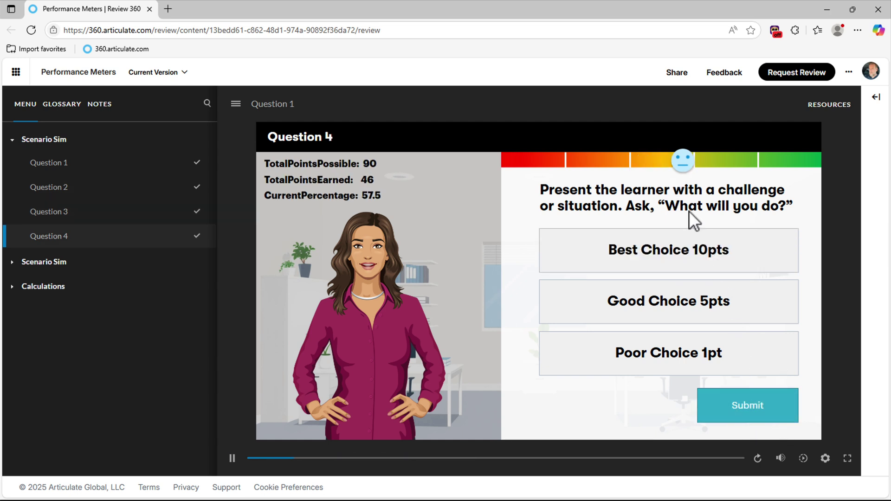
{"action": "left_click", "coordinate": [694, 253]}
{"action": "left_click", "coordinate": [761, 400]}
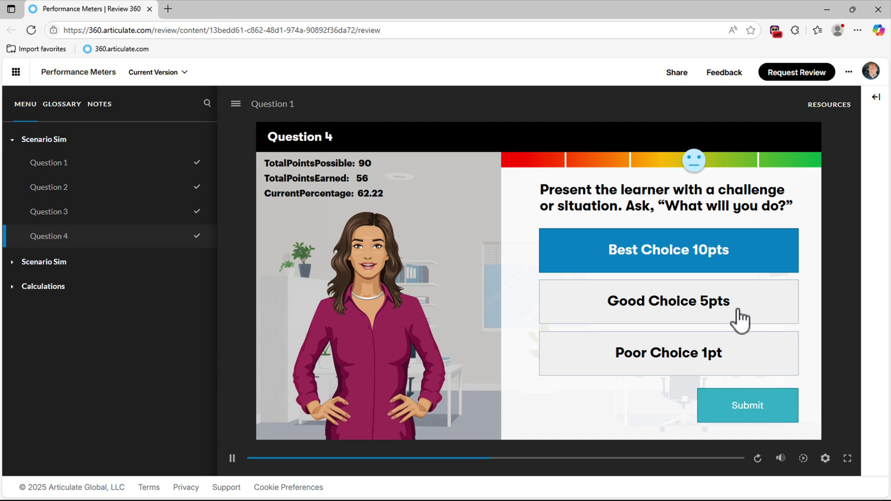
{"action": "double_click", "coordinate": [749, 406]}
{"action": "double_click", "coordinate": [749, 405]}
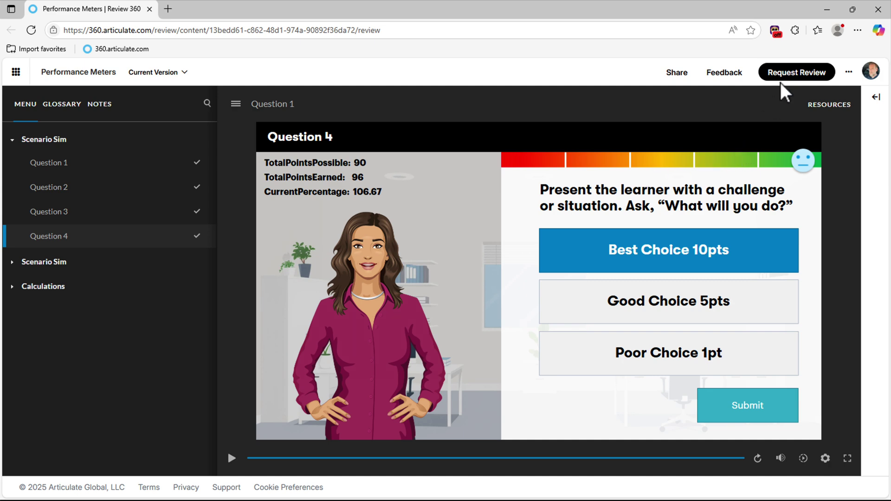
{"action": "left_click", "coordinate": [824, 9]}
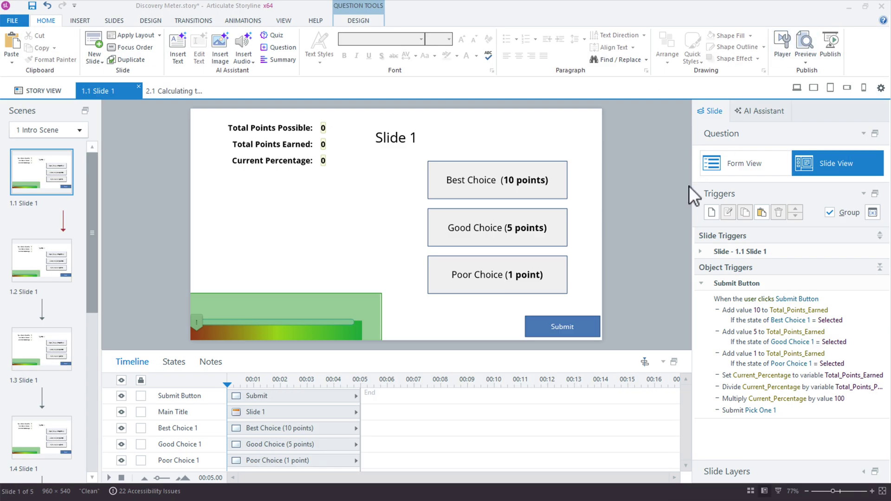